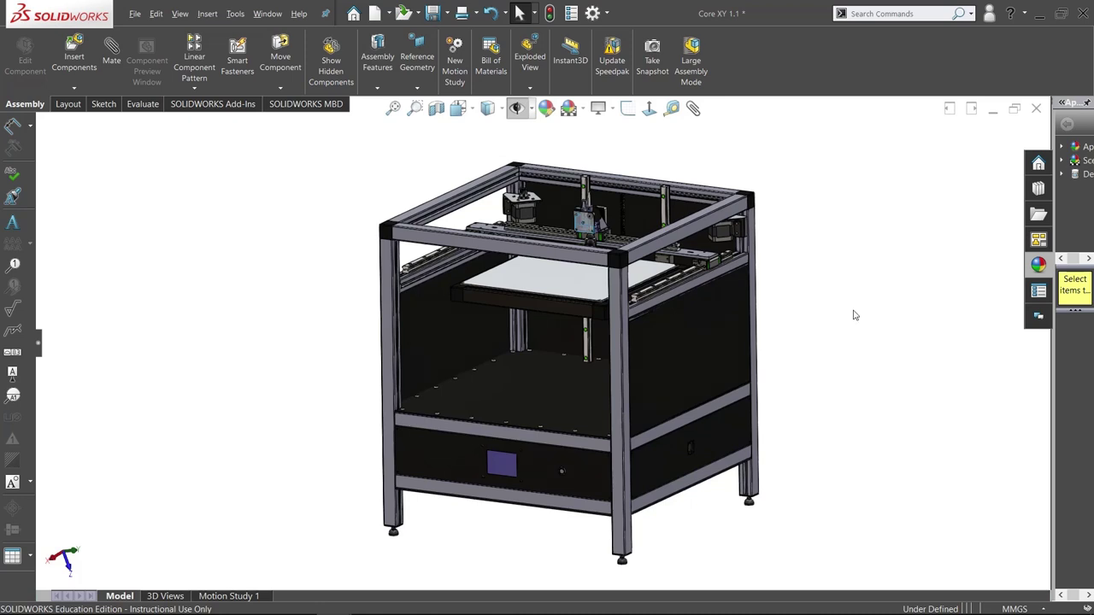
- Orbit and zoom around the printer assembly, looking over the gantry and extruder
middle_click_drag(797, 295, 772, 286)
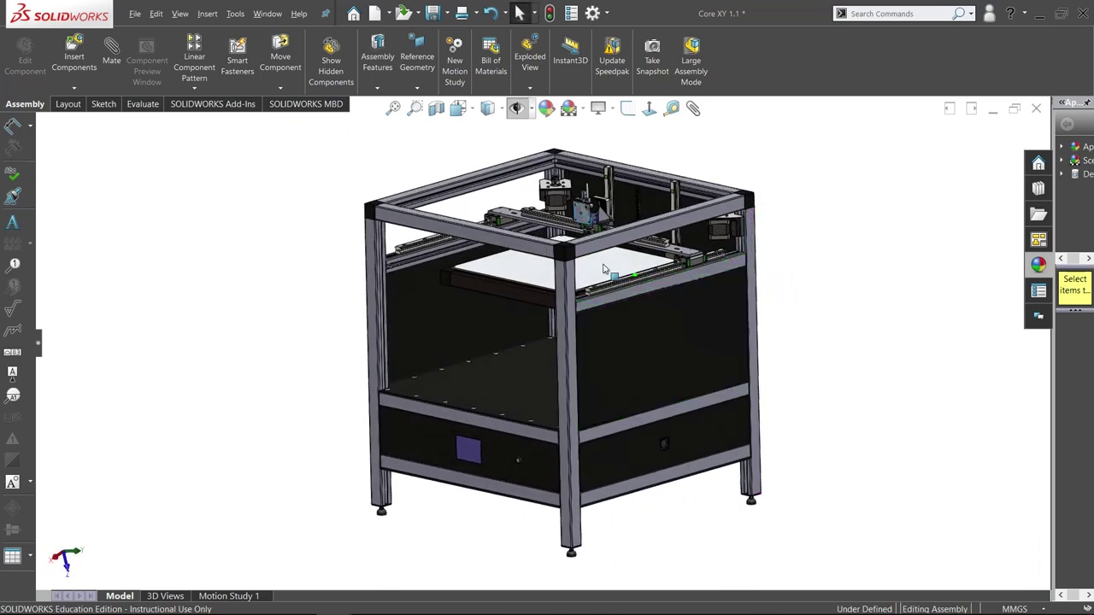
scroll(541, 305, "up", 3)
scroll(539, 308, "down", 8)
scroll(527, 321, "down", 3)
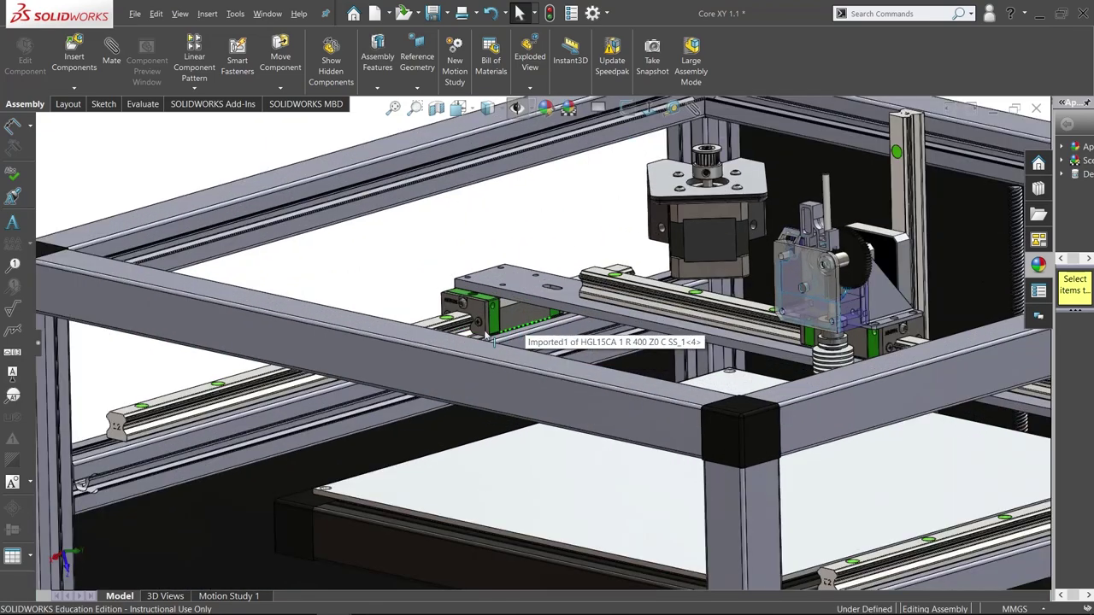
middle_click_drag(493, 339, 533, 363)
scroll(581, 384, "up", 10)
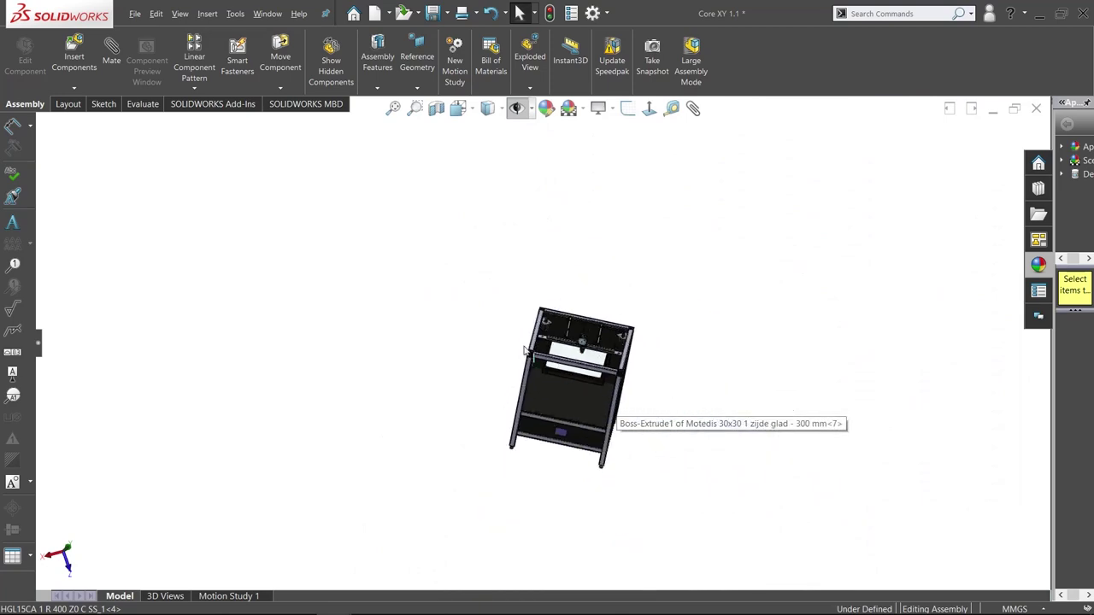
middle_click_drag(562, 357, 516, 313)
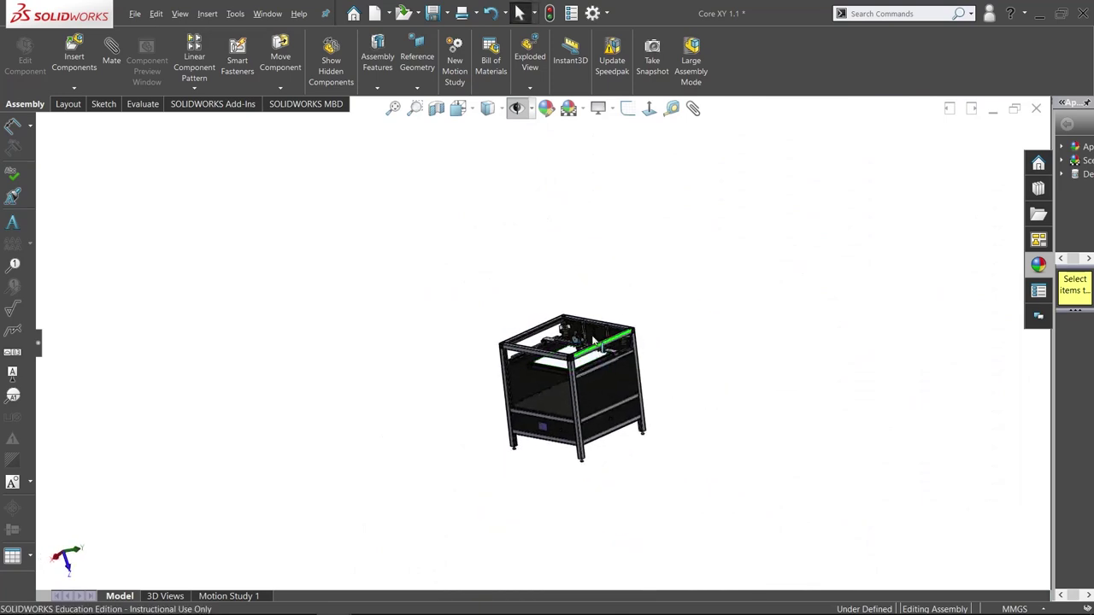
scroll(565, 328, "down", 5)
scroll(564, 327, "down", 6)
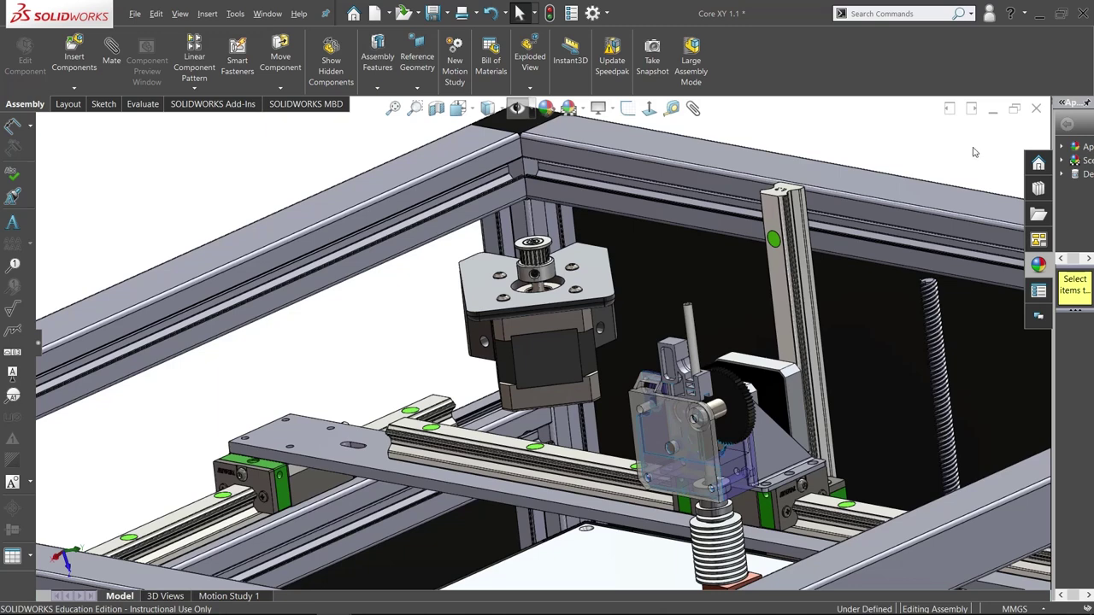
scroll(650, 402, "up", 10)
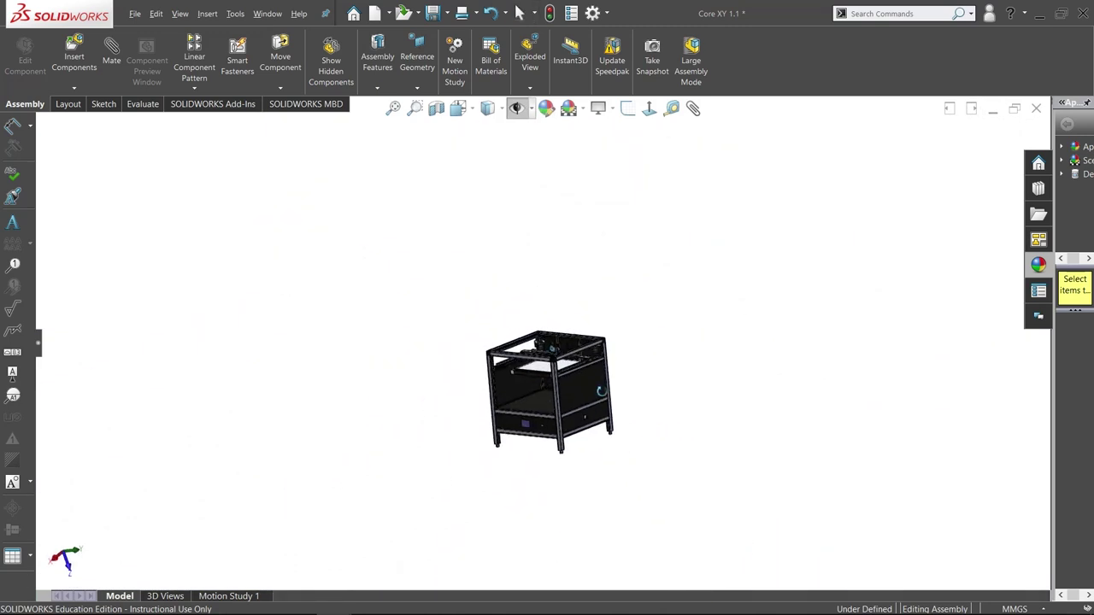
scroll(554, 297, "down", 10)
scroll(554, 298, "down", 3)
scroll(582, 419, "up", 10)
middle_click_drag(563, 438, 593, 376)
scroll(547, 298, "down", 10)
scroll(441, 280, "down", 8)
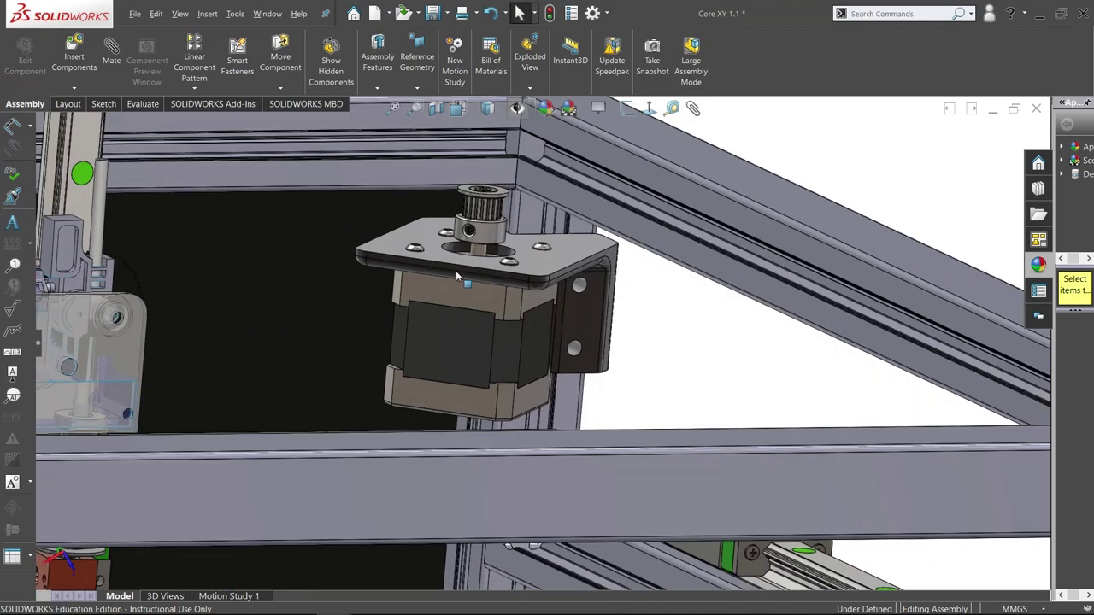
scroll(503, 224, "down", 2)
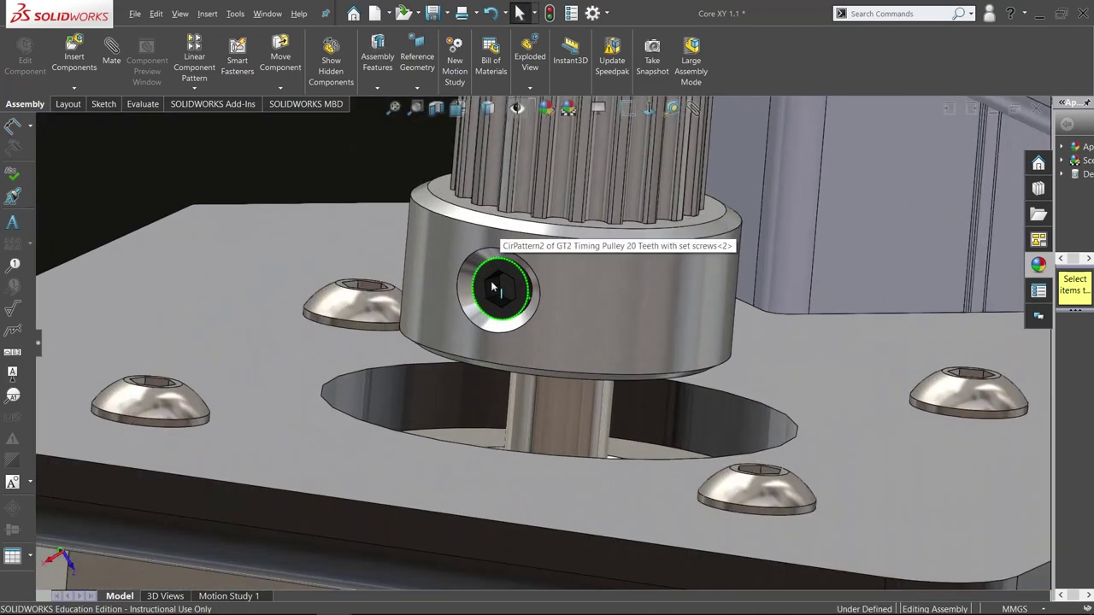
scroll(500, 291, "up", 12)
scroll(519, 358, "up", 6)
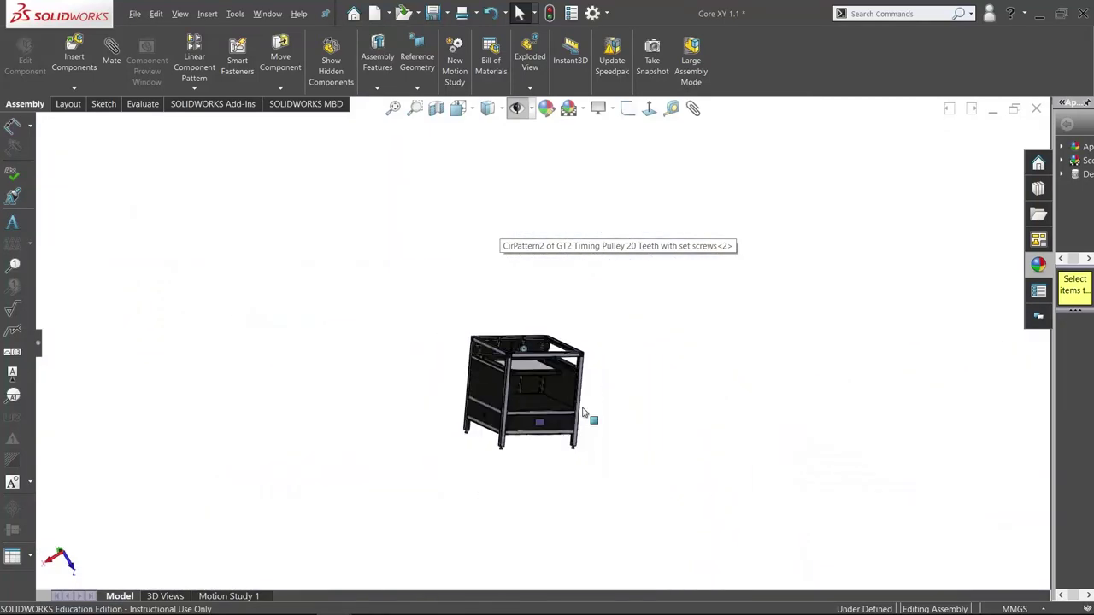
- Turn the printer through near-front and right-side views to a raised oblique angle
middle_click_drag(589, 417, 494, 376)
scroll(493, 376, "down", 5)
scroll(474, 318, "down", 5)
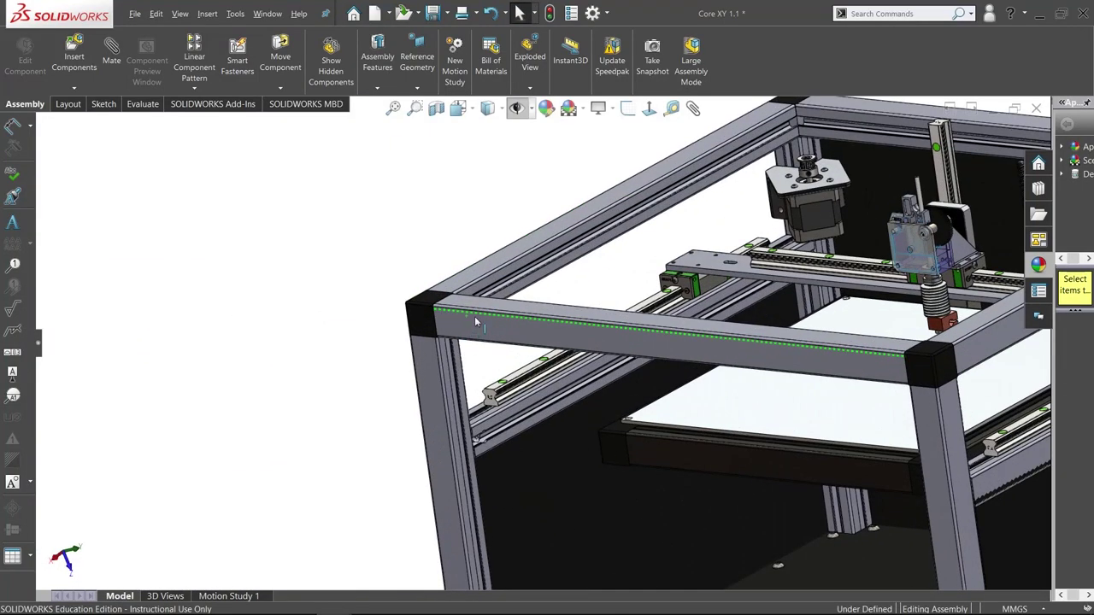
scroll(476, 322, "up", 8)
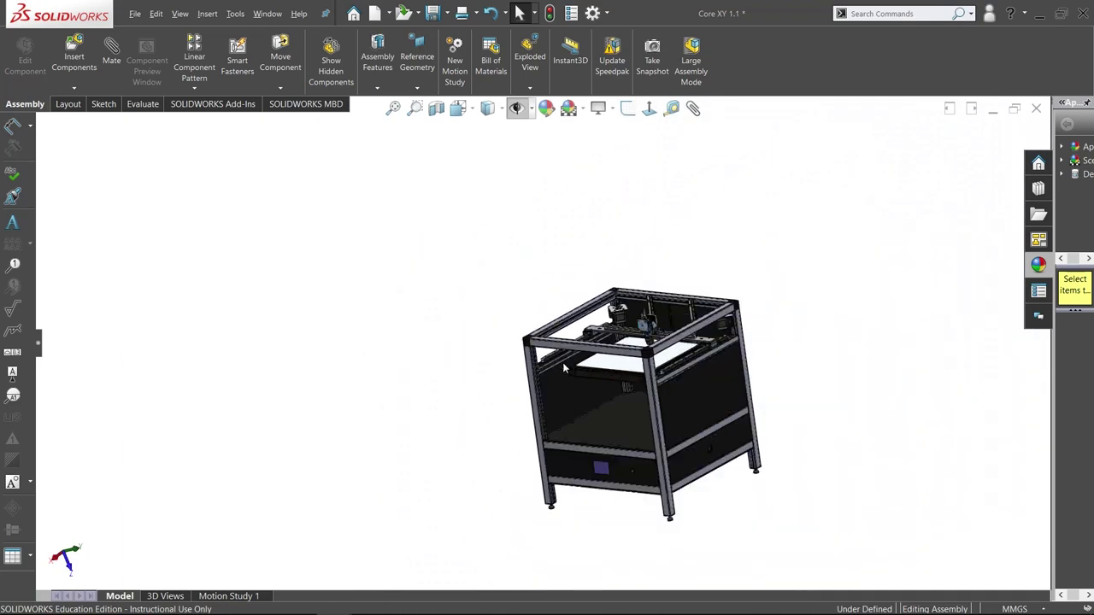
scroll(509, 330, "down", 4)
scroll(510, 330, "down", 4)
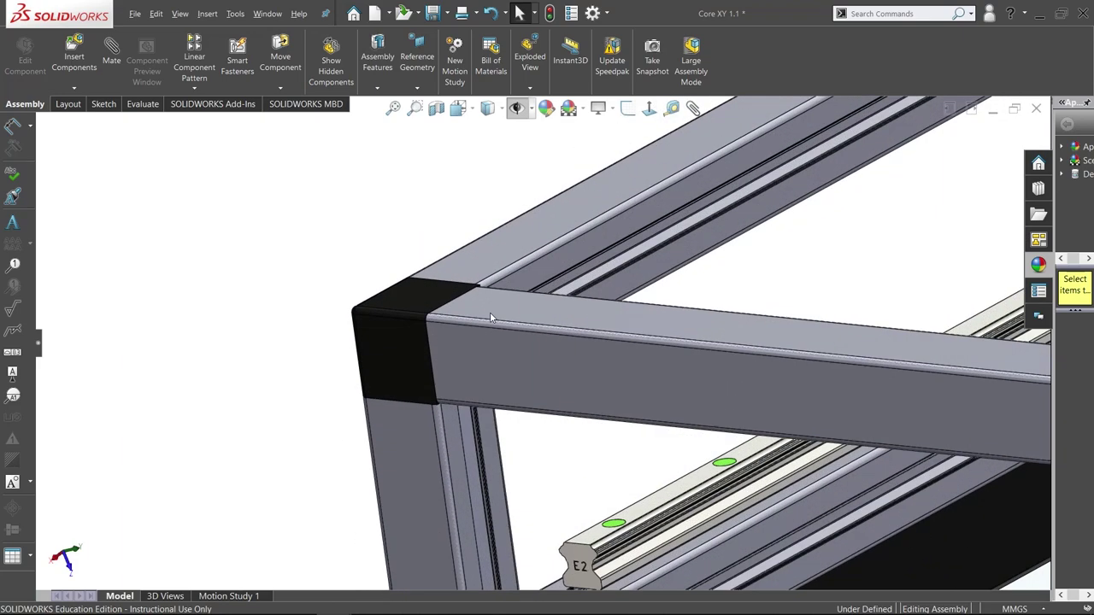
scroll(490, 312, "up", 8)
scroll(548, 373, "up", 4)
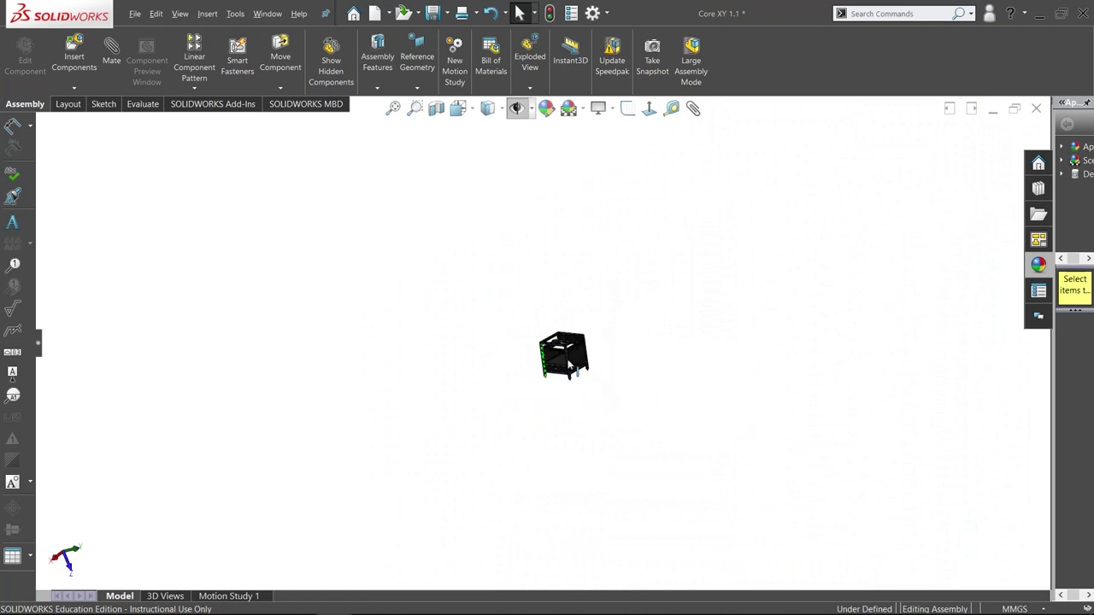
scroll(506, 341, "down", 6)
scroll(508, 342, "down", 3)
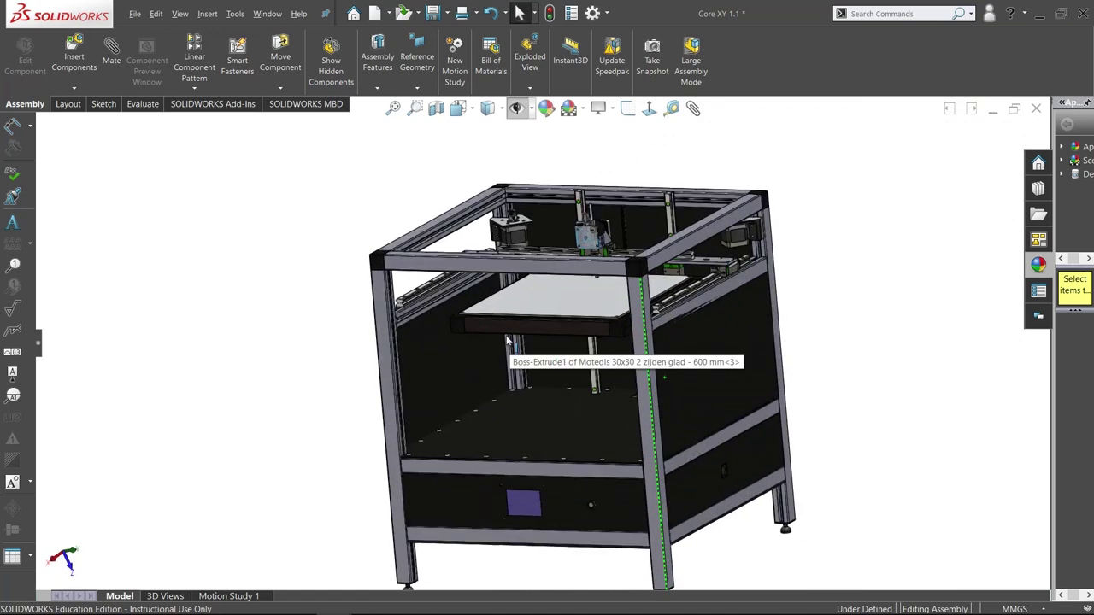
scroll(467, 320, "up", 3)
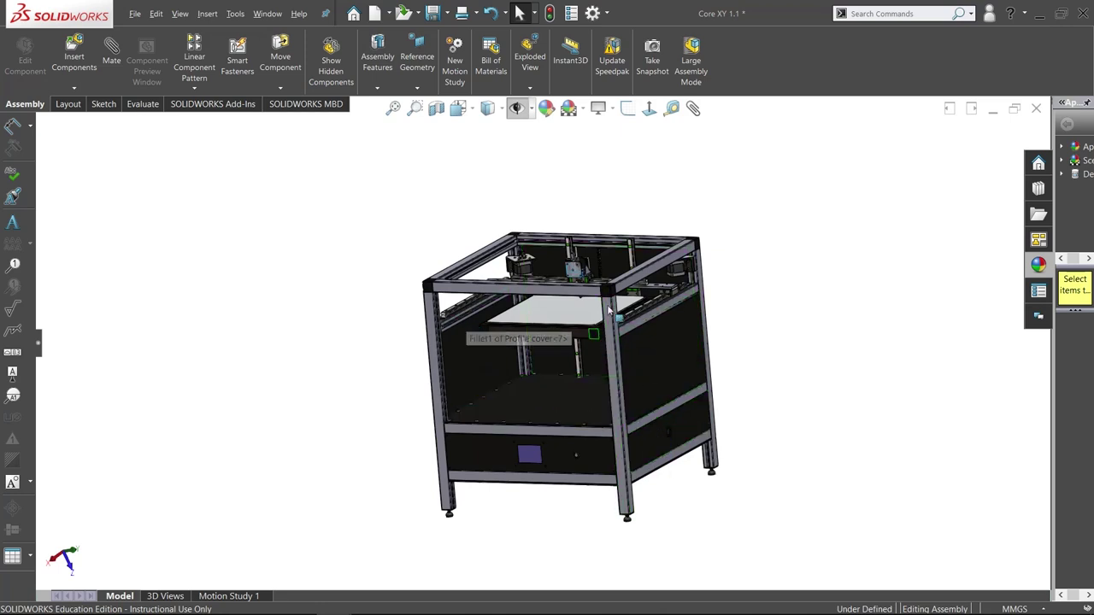
middle_click_drag(637, 441, 640, 484)
middle_click_drag(621, 389, 547, 401)
scroll(543, 404, "up", 3)
scroll(544, 403, "up", 2)
scroll(539, 376, "down", 8)
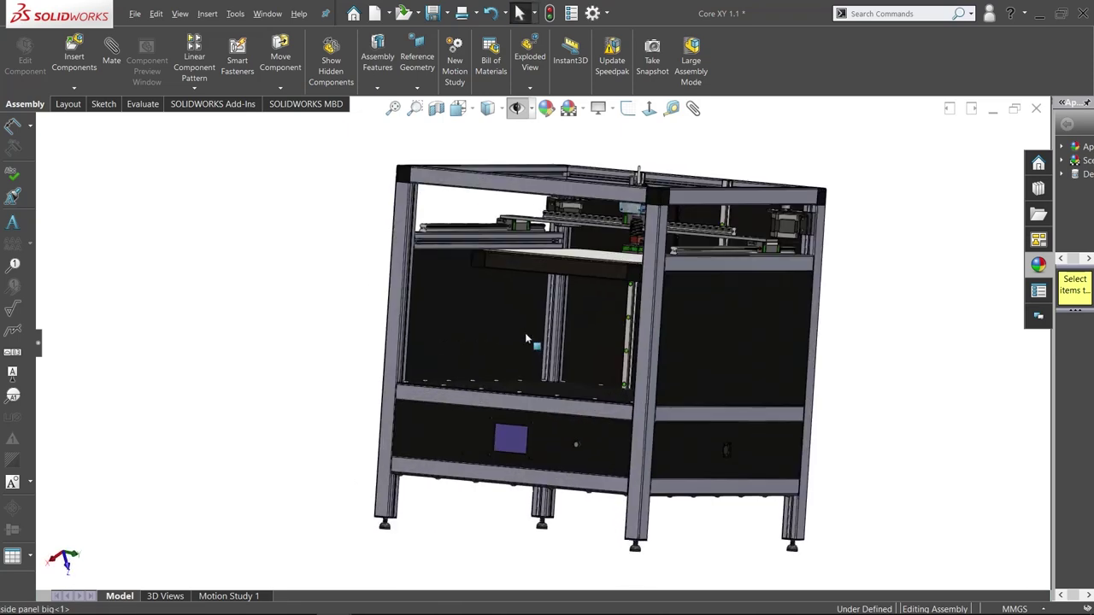
middle_click_drag(541, 390, 500, 481)
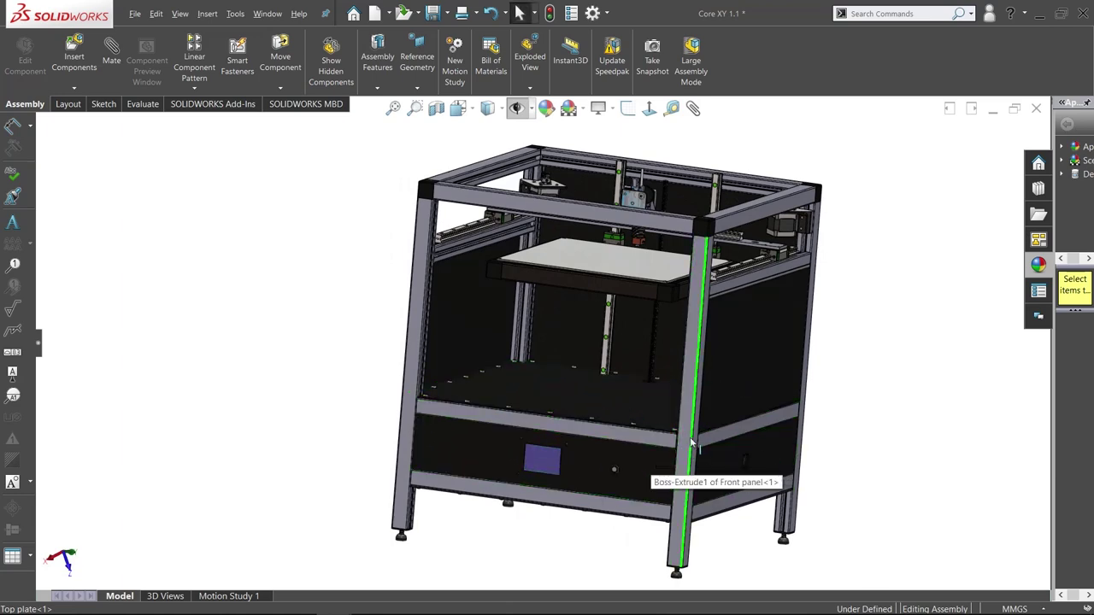
middle_click_drag(560, 355, 551, 422)
- Hide the Top plate and look down onto the perforated power supply in the bay
right_click(539, 414)
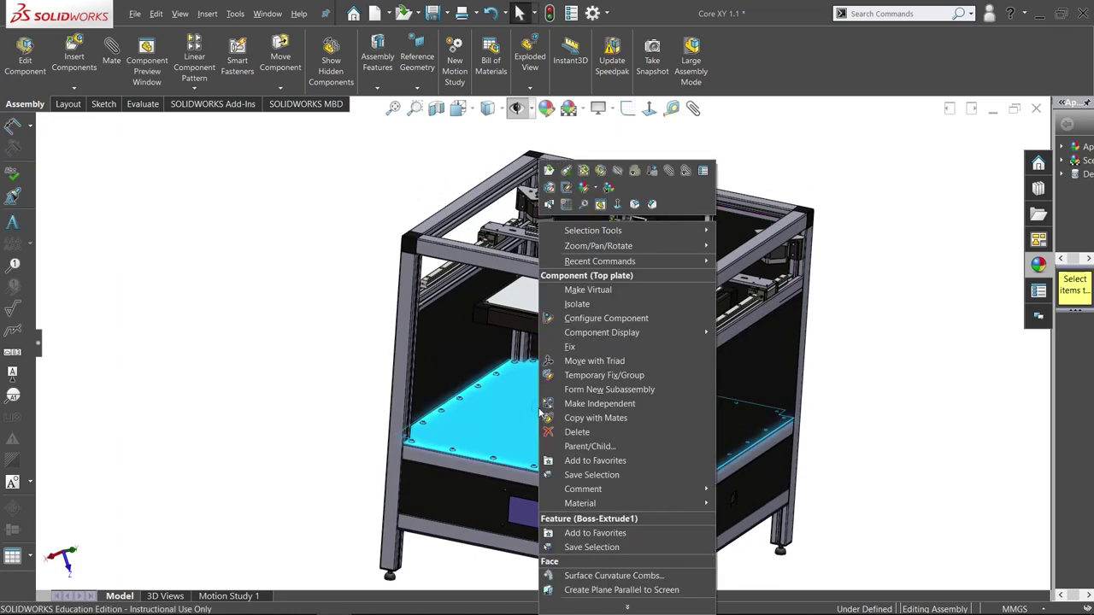
left_click(617, 172)
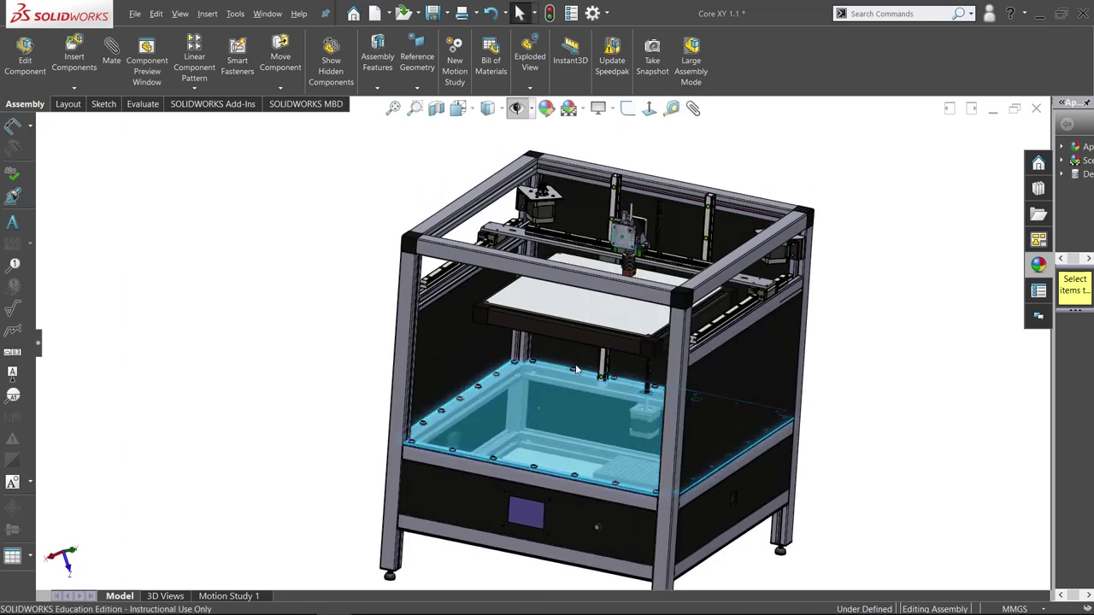
scroll(566, 282, "down", 5)
middle_click_drag(566, 281, 598, 359)
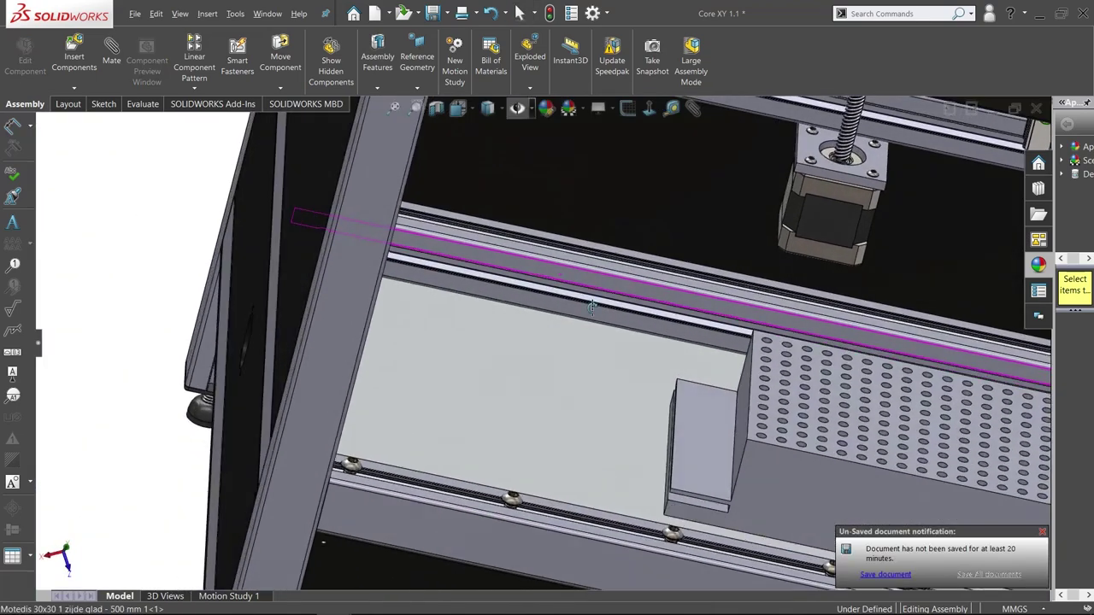
scroll(637, 409, "up", 5)
scroll(536, 340, "down", 6)
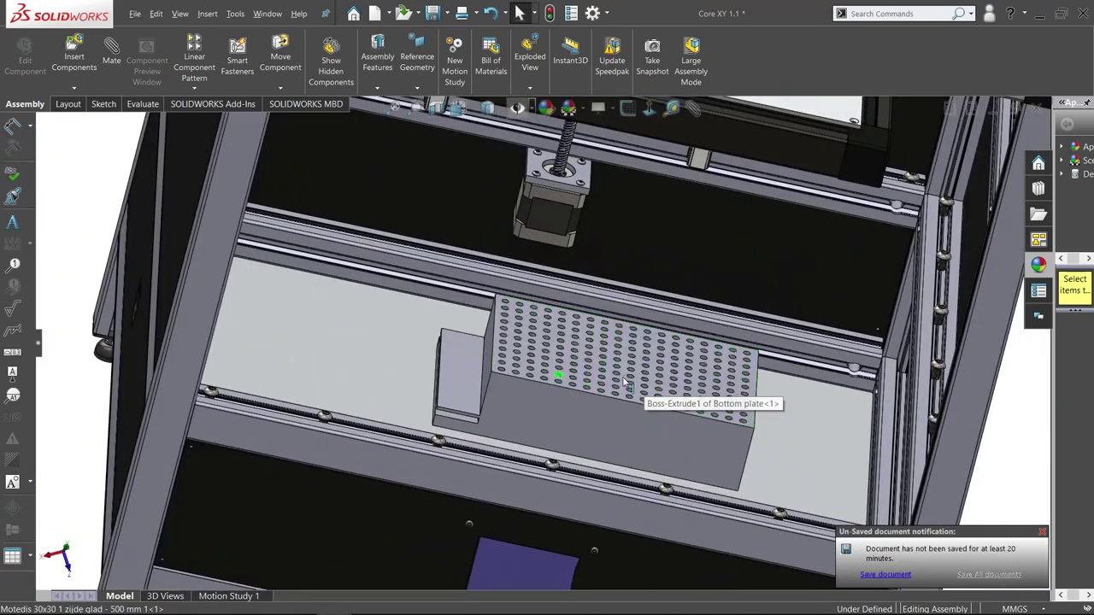
middle_click_drag(573, 382, 569, 379)
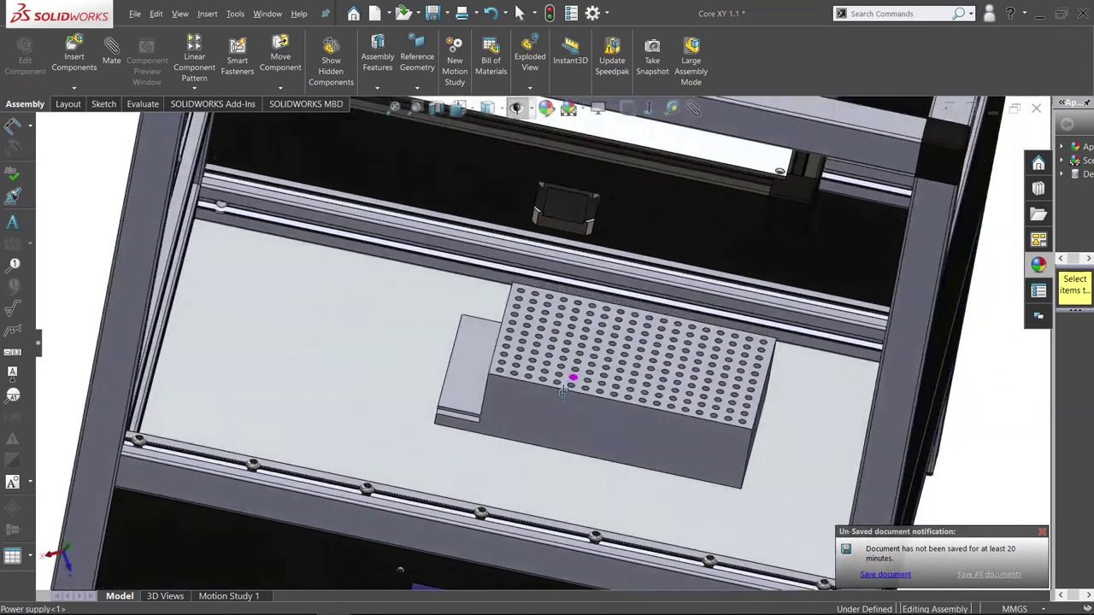
scroll(593, 395, "up", 8)
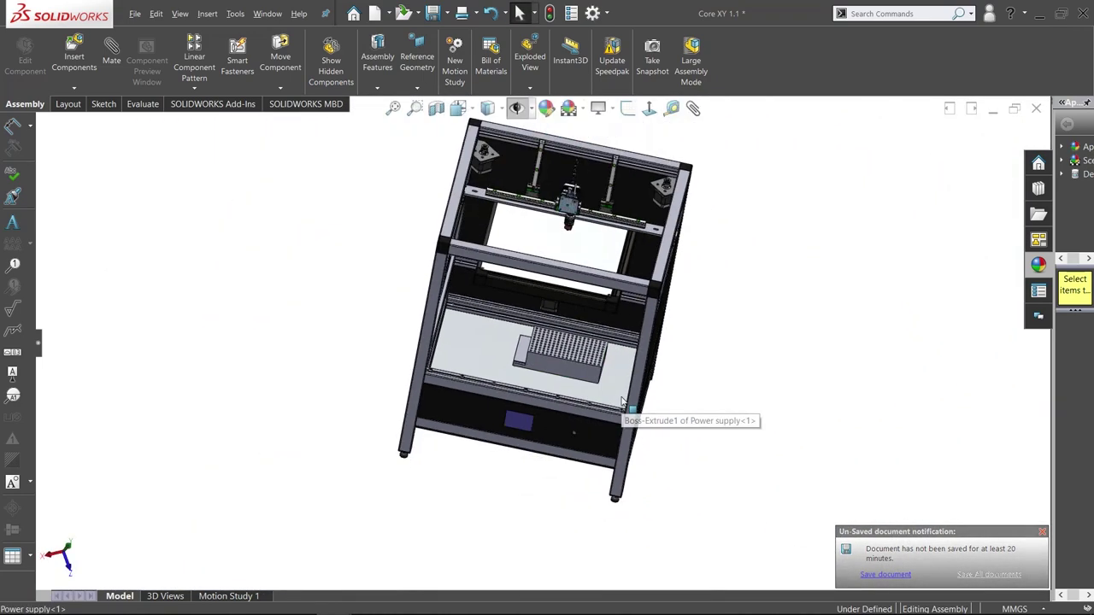
middle_click_drag(608, 413, 554, 353)
scroll(477, 362, "down", 10)
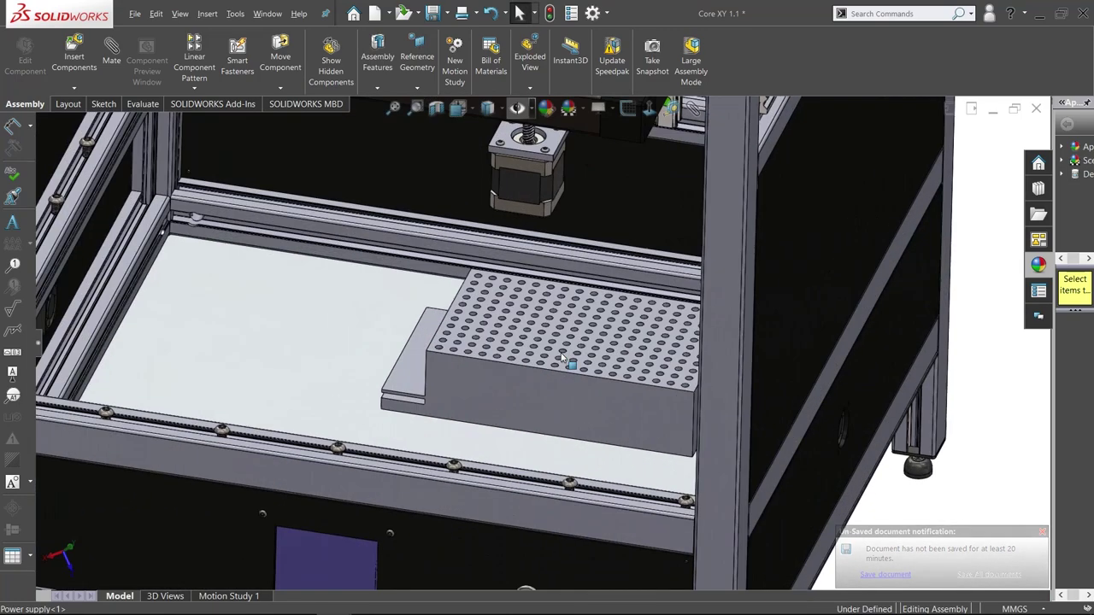
scroll(476, 359, "up", 10)
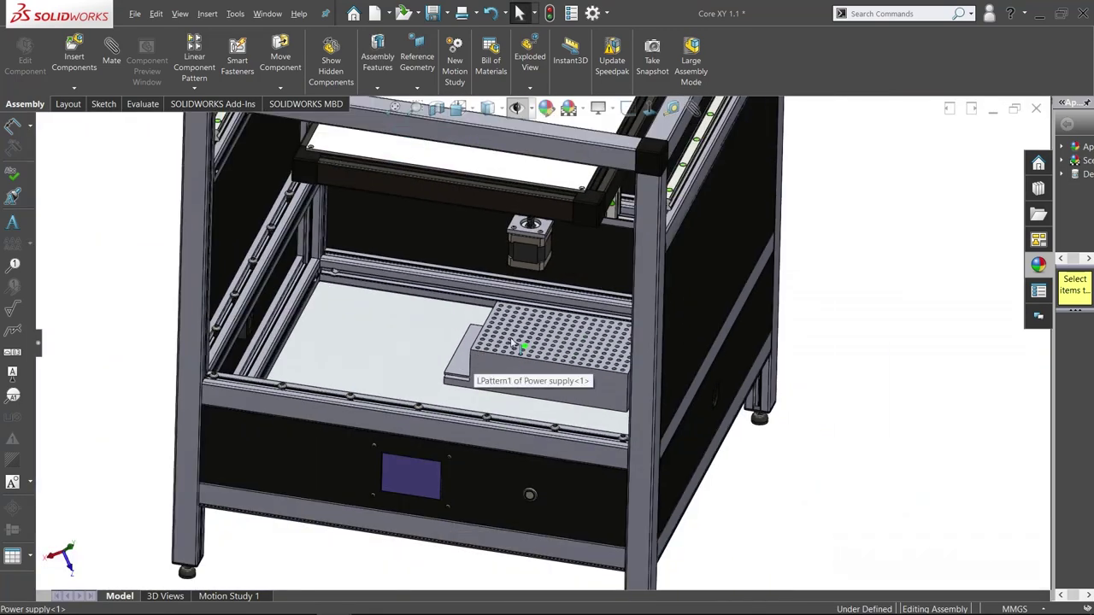
middle_click_drag(473, 367, 520, 360)
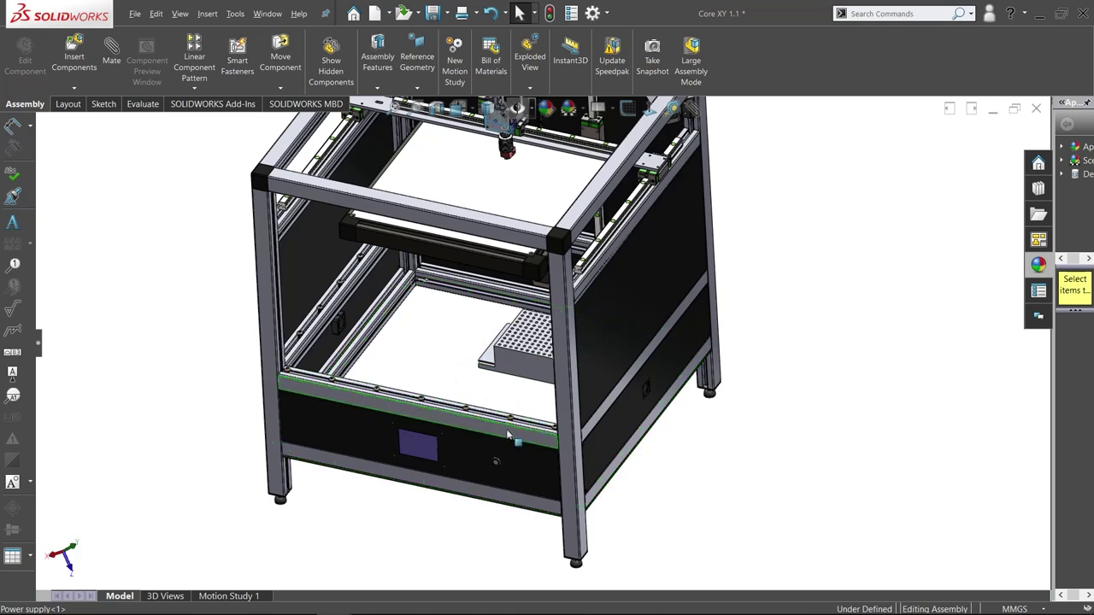
- Level the view toward the front panel and zoom over the lower electronics bay
middle_click_drag(487, 405, 510, 371)
scroll(467, 446, "up", 4)
scroll(505, 402, "down", 7)
scroll(654, 381, "down", 5)
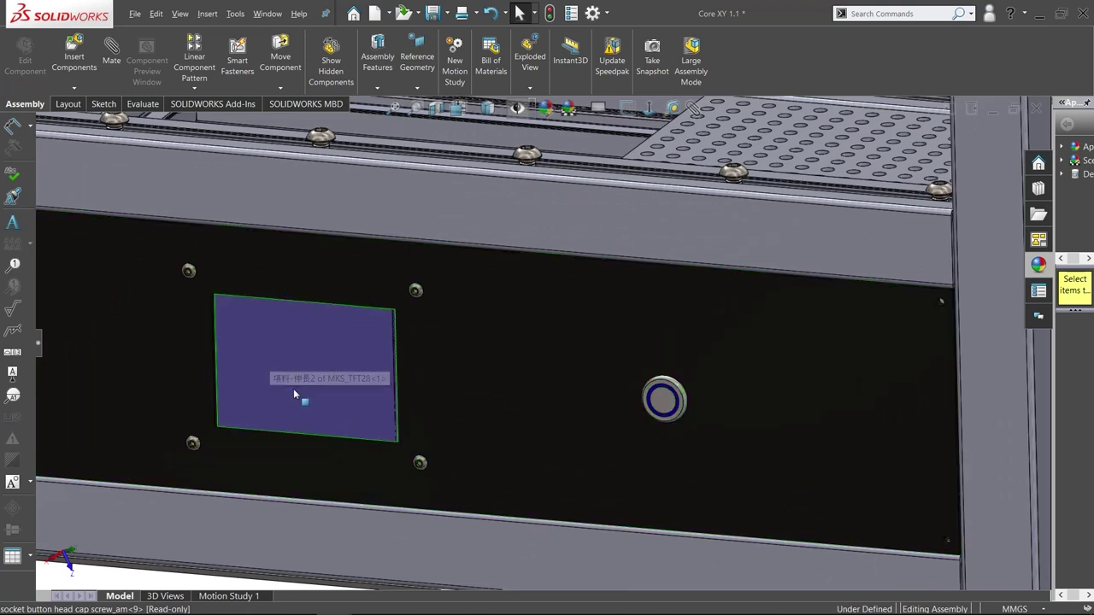
scroll(295, 395, "up", 3)
scroll(412, 345, "down", 4)
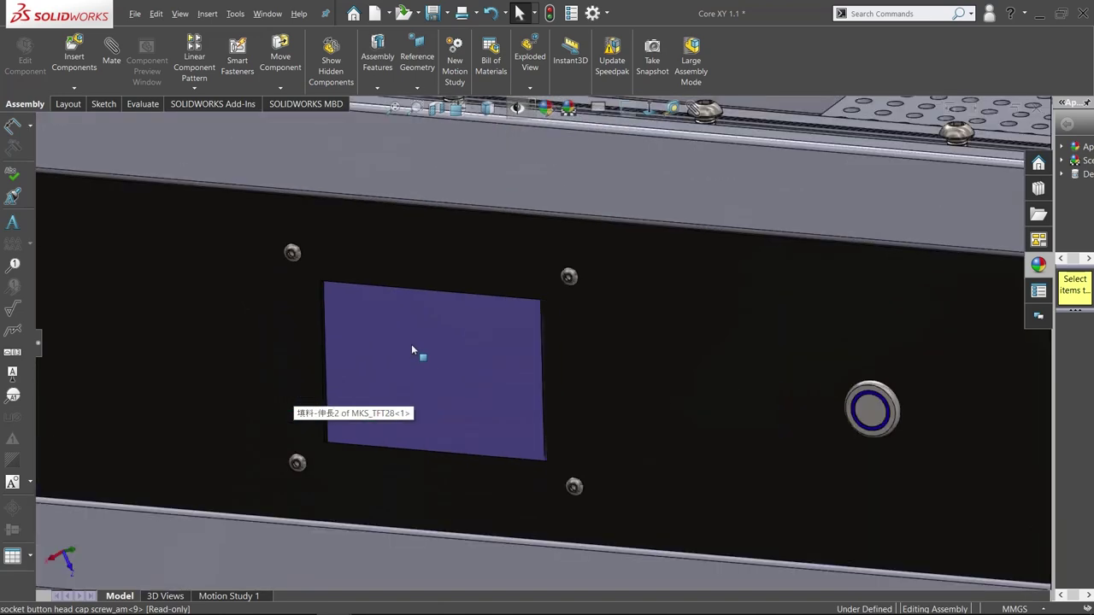
- Orbit around to the side panel and select its fan inlet for a close look
middle_click_drag(470, 361, 718, 320)
scroll(479, 359, "up", 5)
scroll(782, 313, "down", 3)
scroll(781, 313, "down", 5)
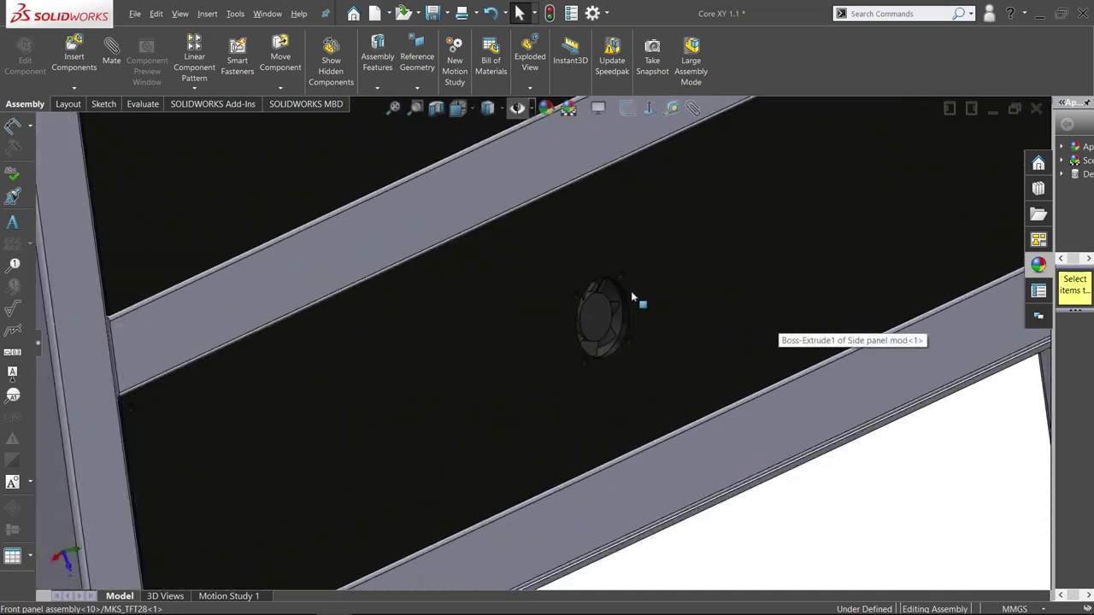
left_click(618, 332)
middle_click_drag(618, 332, 565, 299)
scroll(506, 424, "up", 8)
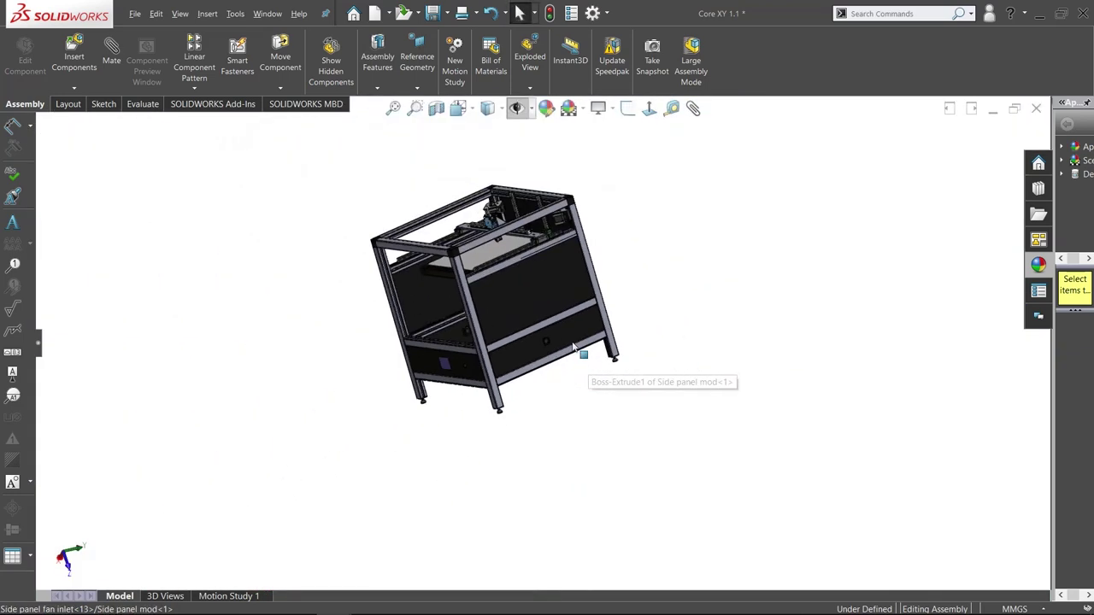
- Orbit to a near-front view and zoom out to the whole Core XY printer
middle_click_drag(586, 371, 379, 334)
scroll(378, 333, "down", 6)
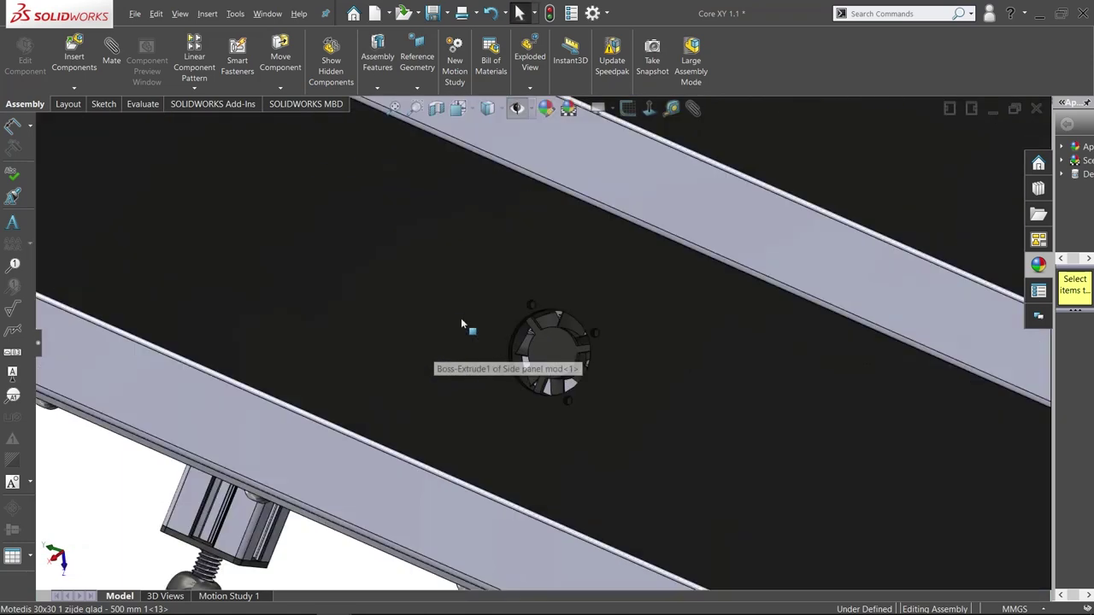
scroll(596, 375, "down", 2)
scroll(603, 380, "up", 2)
scroll(599, 369, "down", 3)
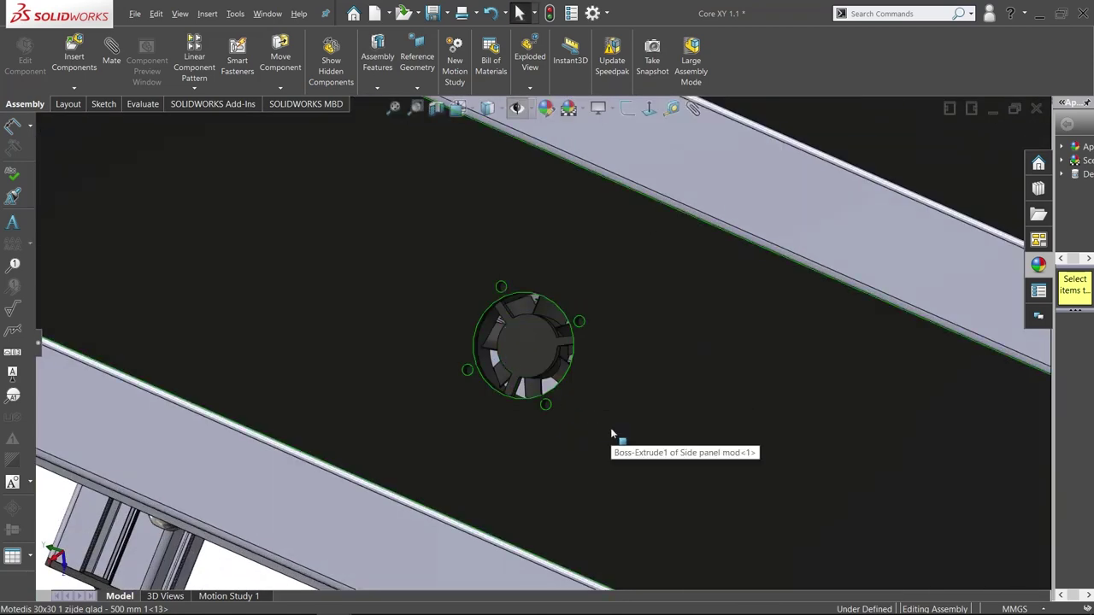
scroll(611, 434, "up", 4)
scroll(612, 432, "up", 1)
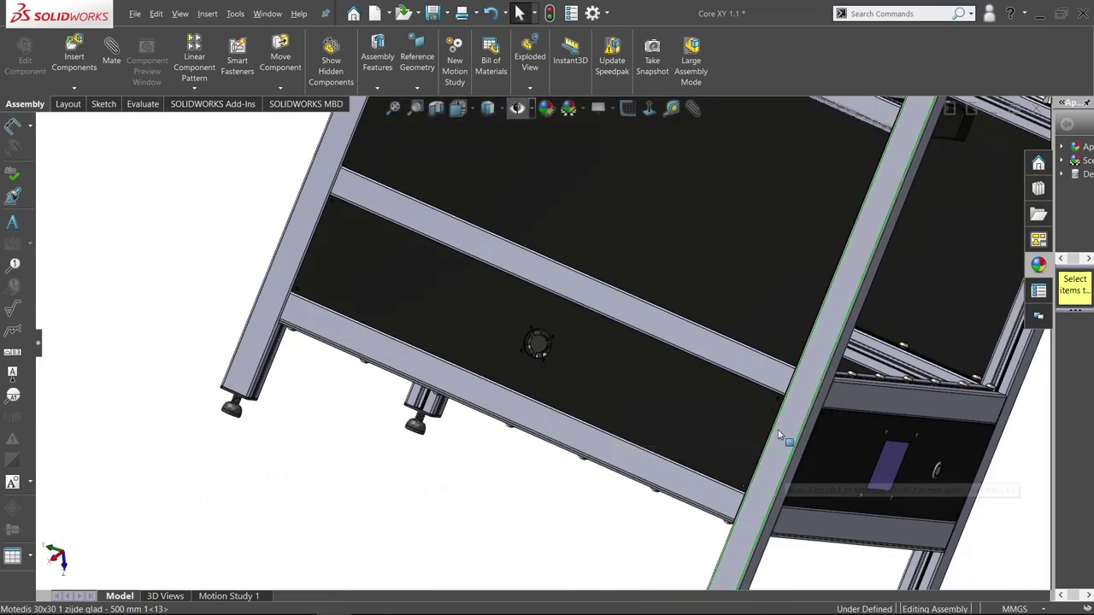
scroll(780, 436, "up", 10)
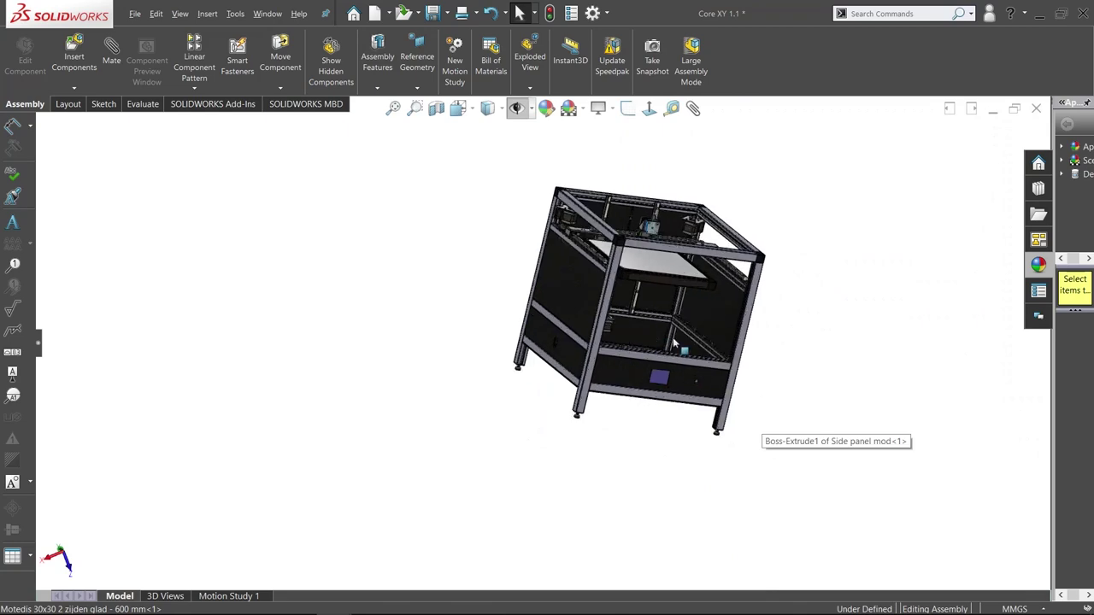
scroll(674, 345, "down", 5)
middle_click_drag(659, 369, 606, 376)
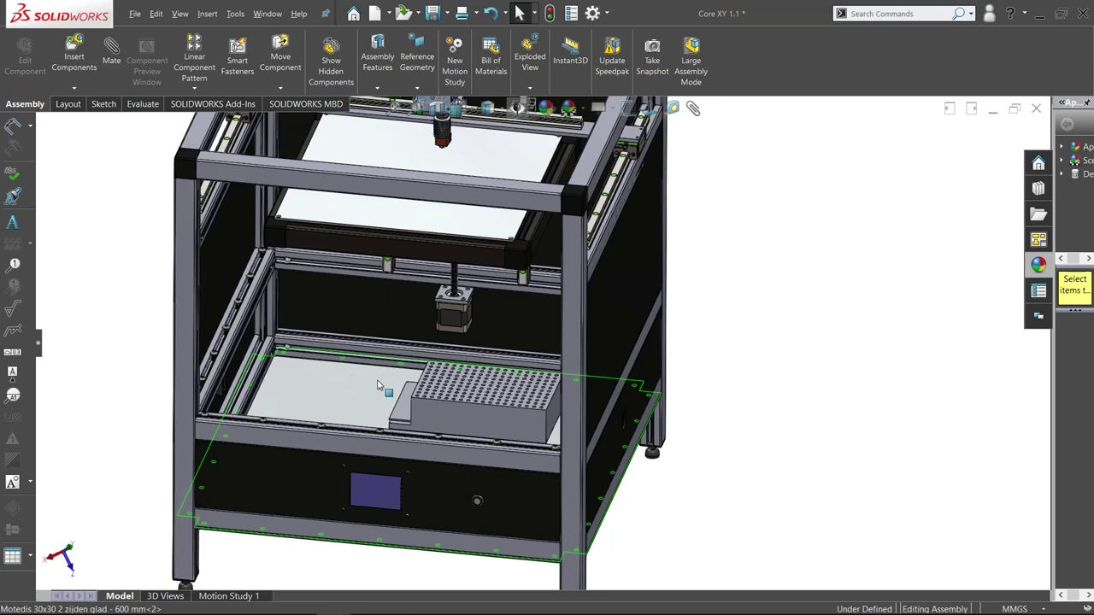
scroll(376, 385, "up", 10)
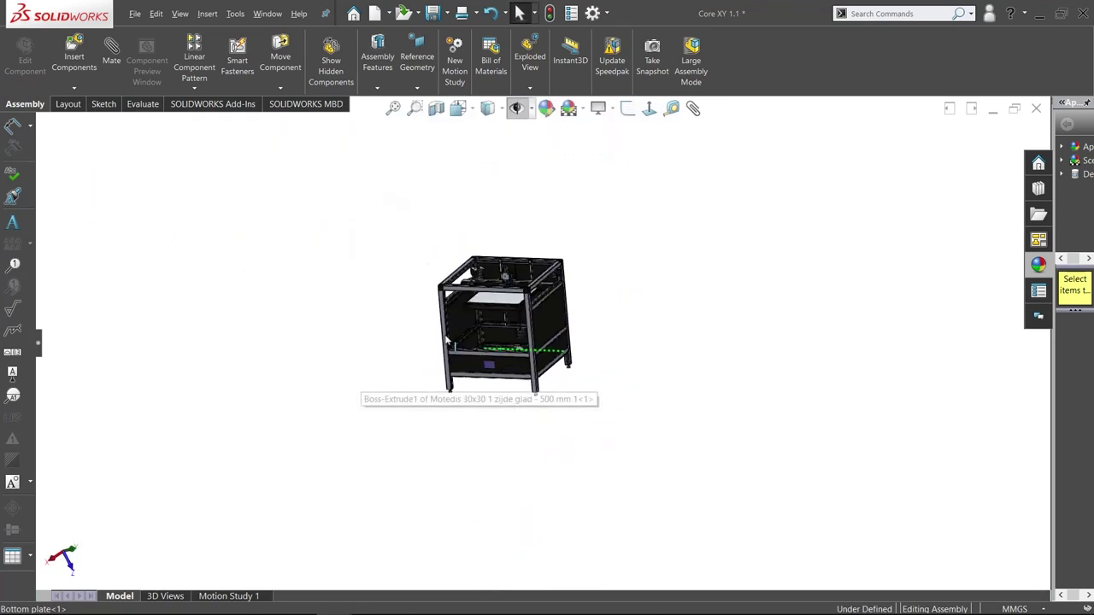
scroll(492, 309, "down", 5)
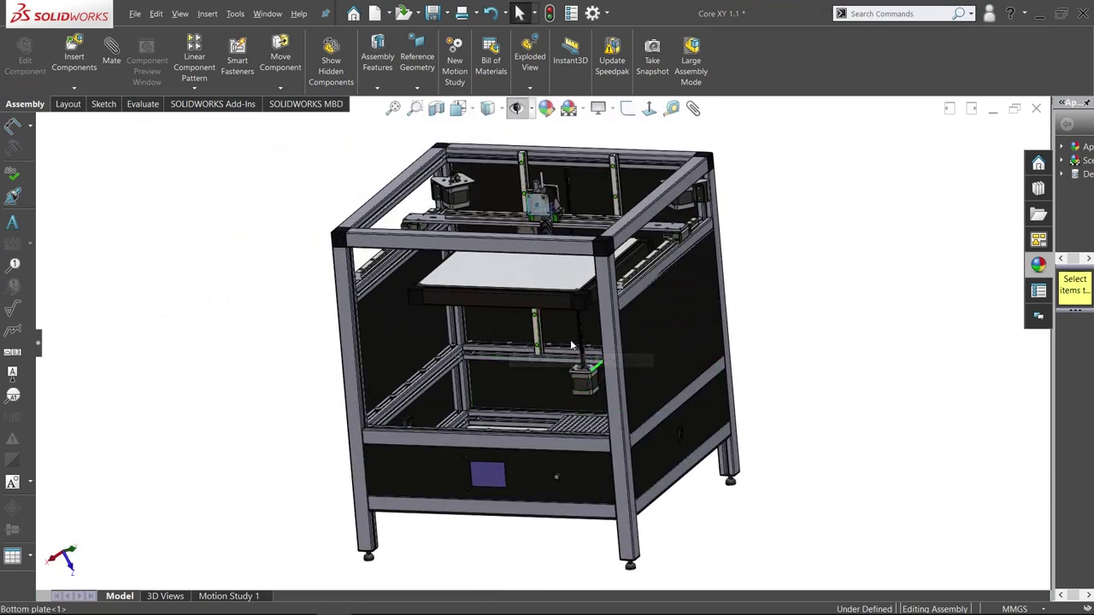
- Orbit to a higher view and zoom in around a top frame corner
middle_click_drag(571, 345, 482, 287)
scroll(483, 300, "up", 5)
scroll(487, 351, "down", 7)
scroll(490, 361, "down", 2)
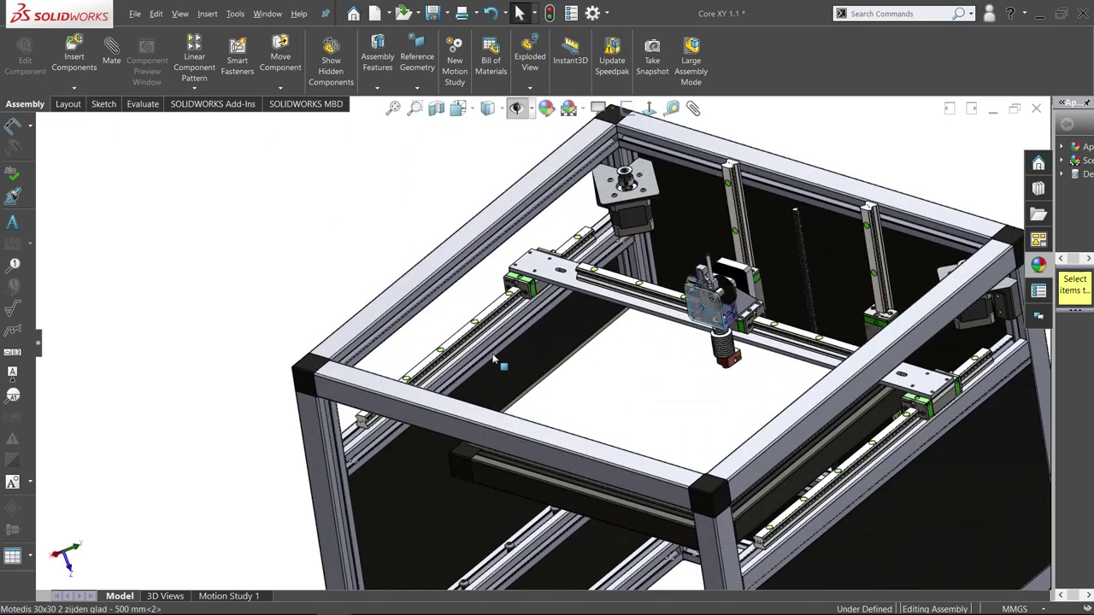
scroll(494, 359, "down", 4)
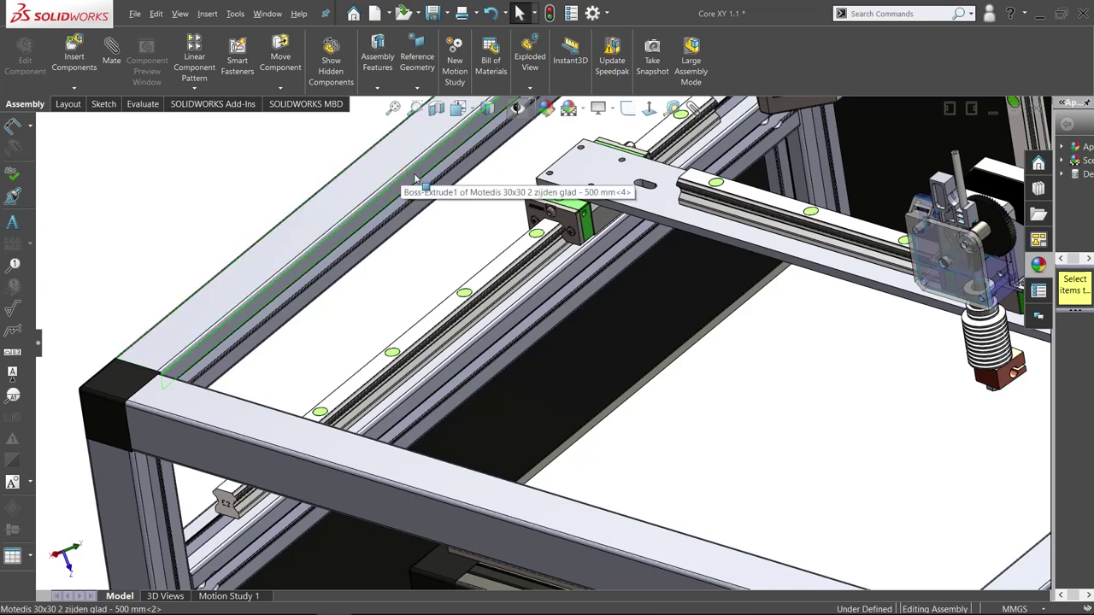
scroll(423, 214, "up", 5)
scroll(512, 274, "down", 8)
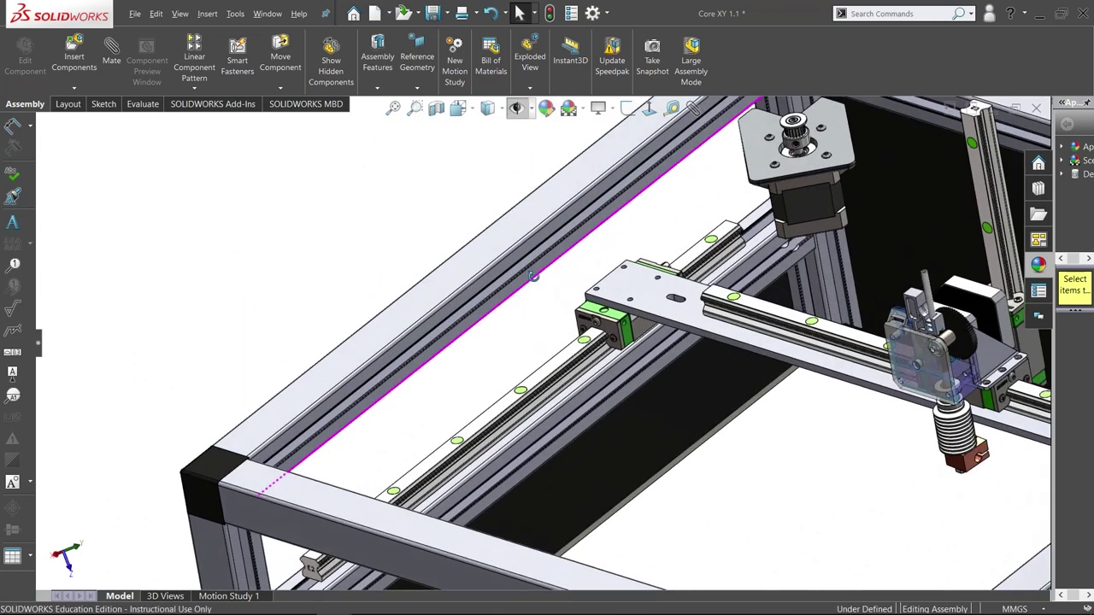
middle_click_drag(533, 276, 493, 278)
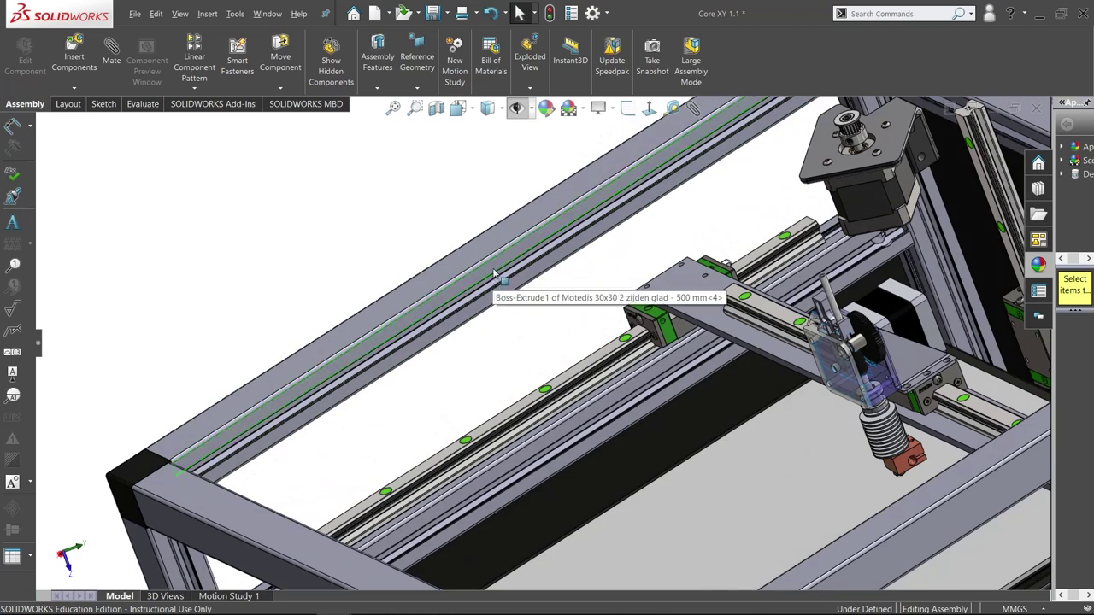
scroll(525, 410, "up", 10)
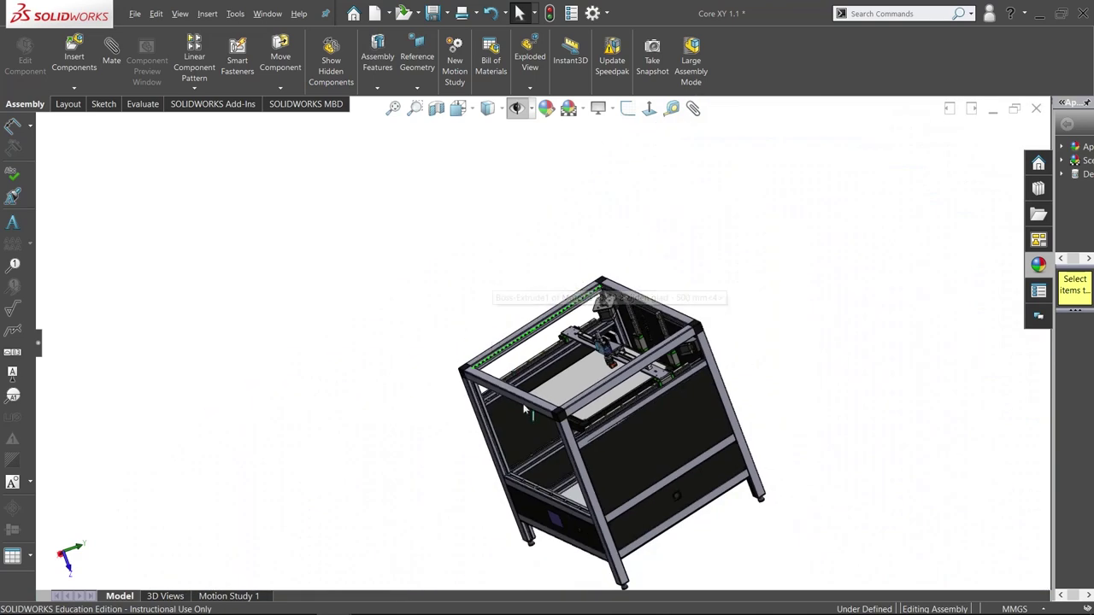
- Orbit to a higher oblique angle to inspect the linear rails and extruder gantry
middle_click_drag(605, 432, 737, 376)
scroll(667, 341, "down", 8)
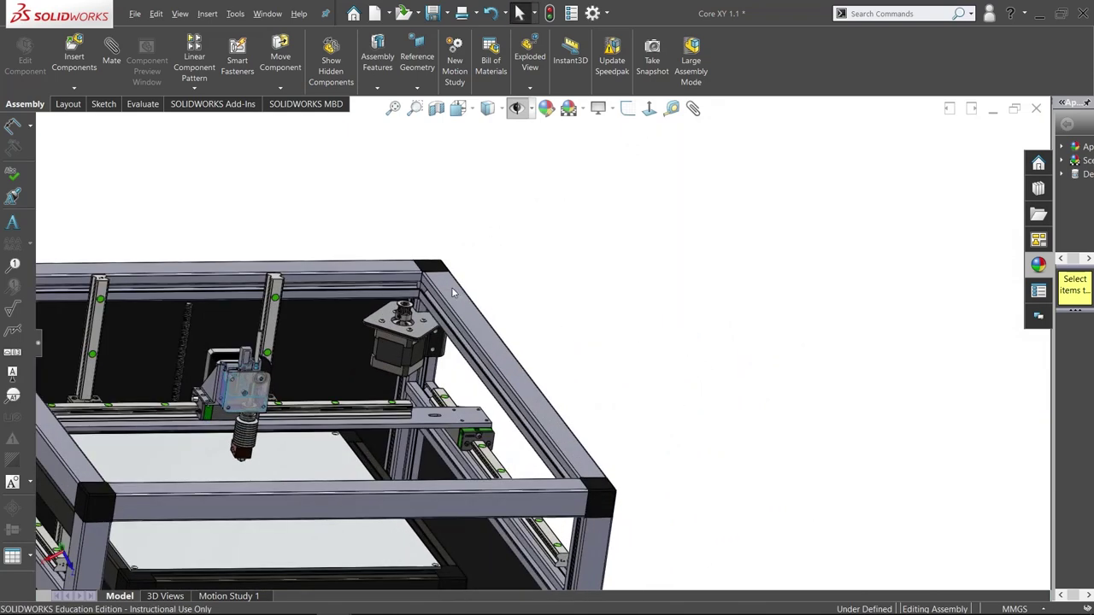
scroll(453, 294, "down", 3)
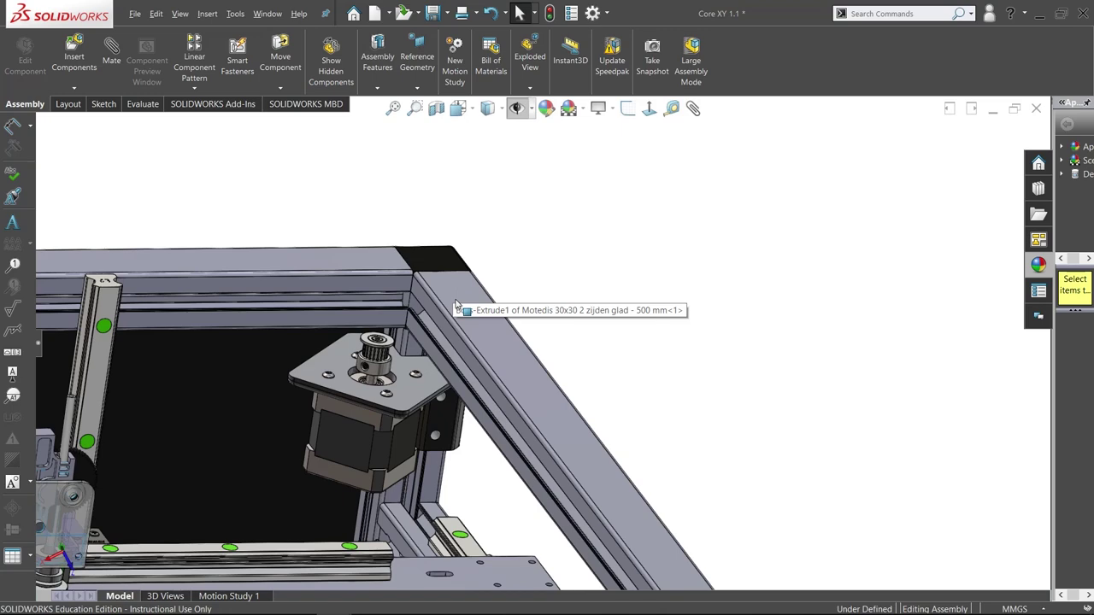
scroll(488, 347, "up", 8)
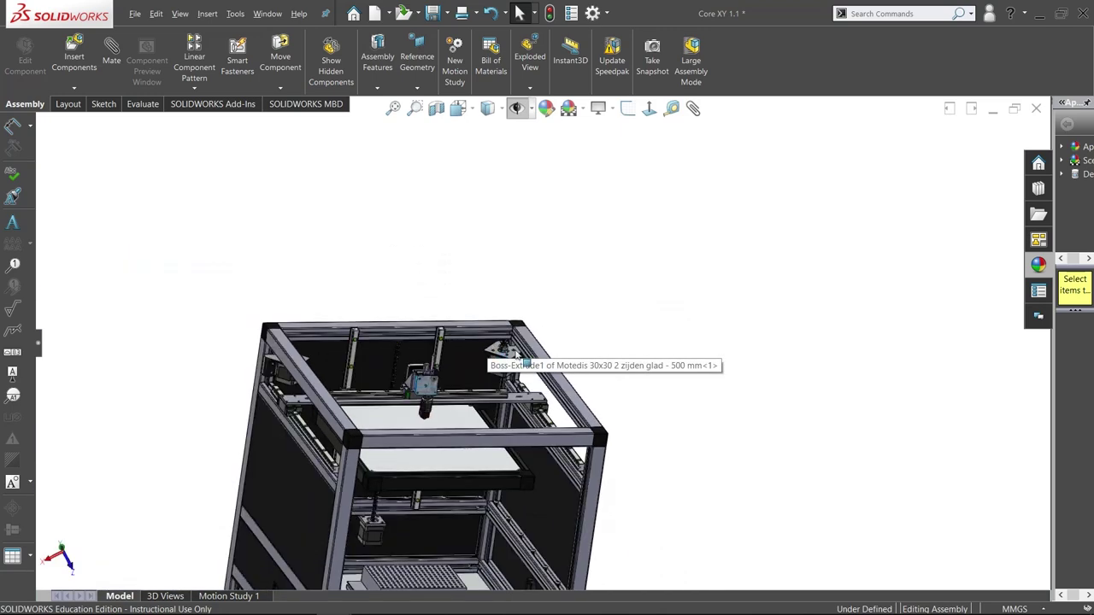
middle_click_drag(618, 443, 513, 447)
scroll(505, 449, "up", 5)
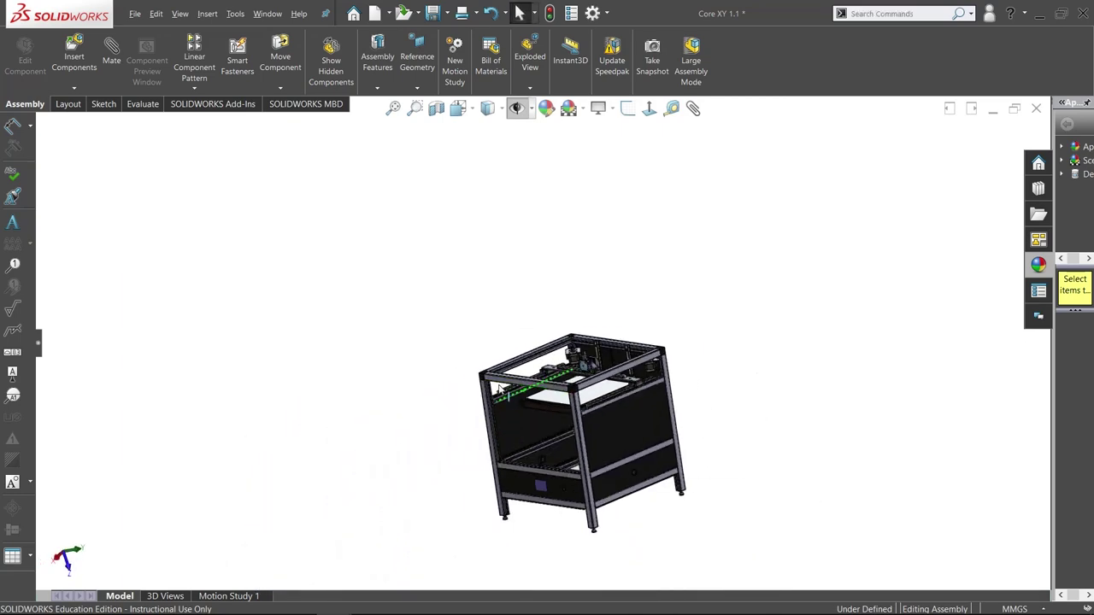
scroll(498, 389, "down", 10)
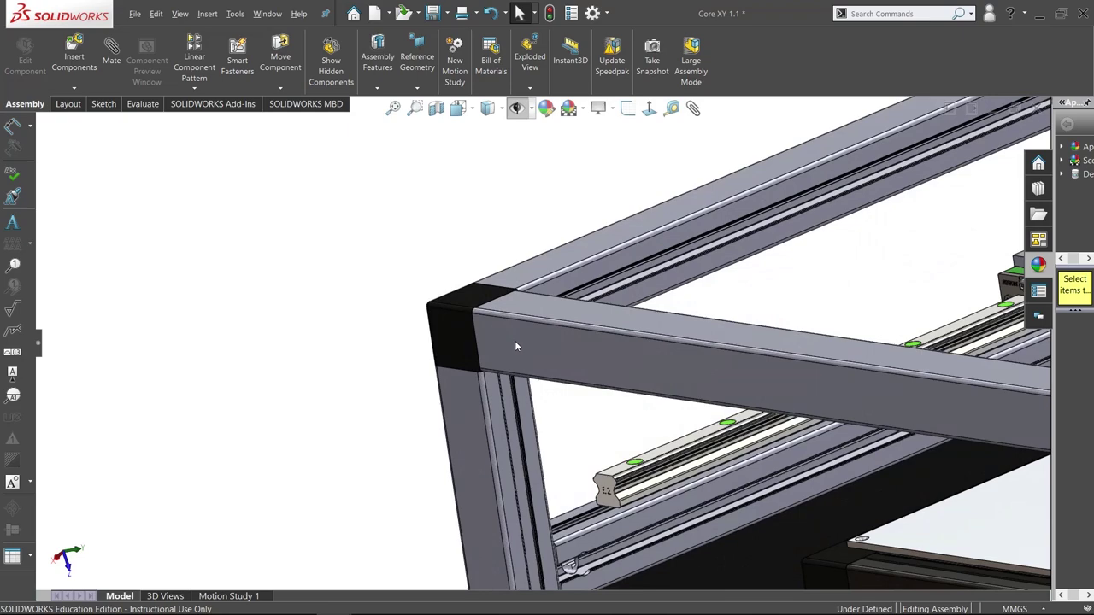
scroll(745, 319, "down", 3)
- Tilt the frame corner steeper, then zoom out to an above-right overview of the frame
middle_click_drag(744, 320, 795, 284)
scroll(795, 285, "up", 10)
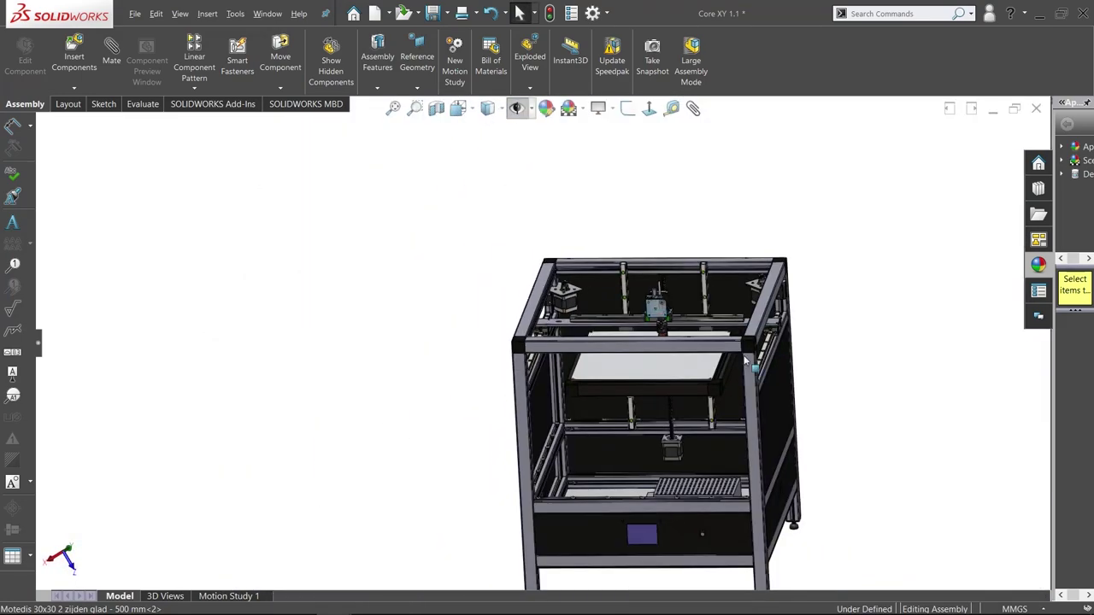
scroll(746, 362, "down", 10)
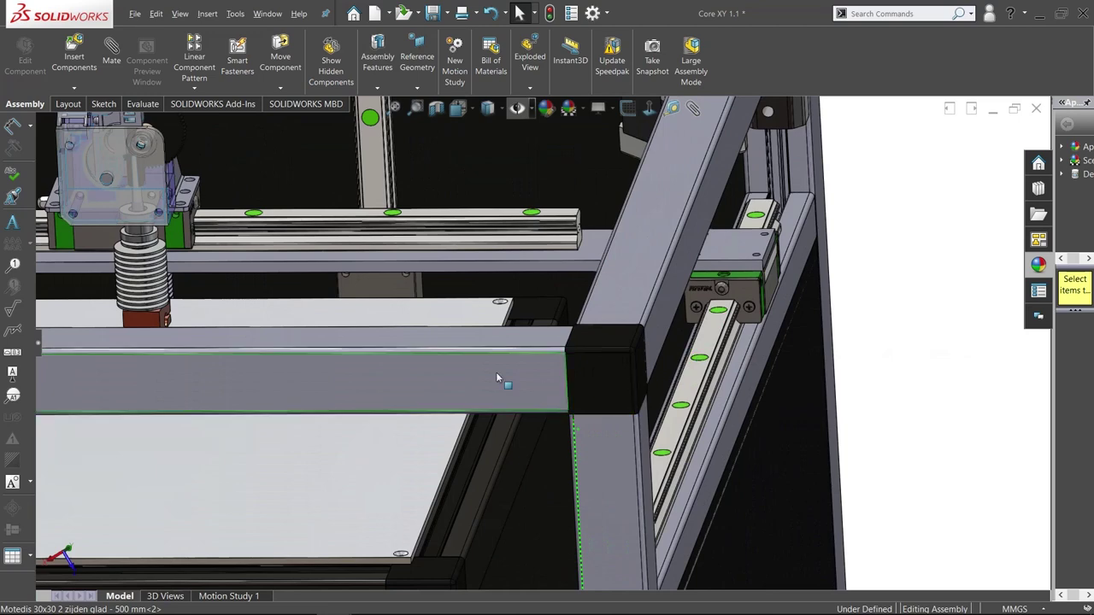
scroll(493, 373, "up", 10)
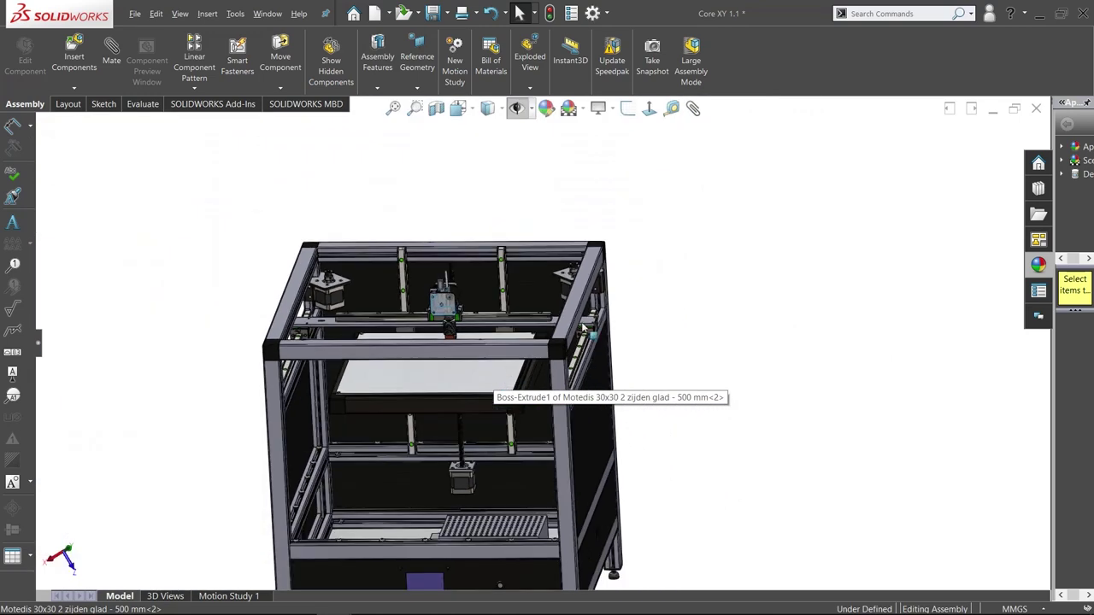
scroll(513, 369, "up", 5)
middle_click_drag(513, 369, 448, 373)
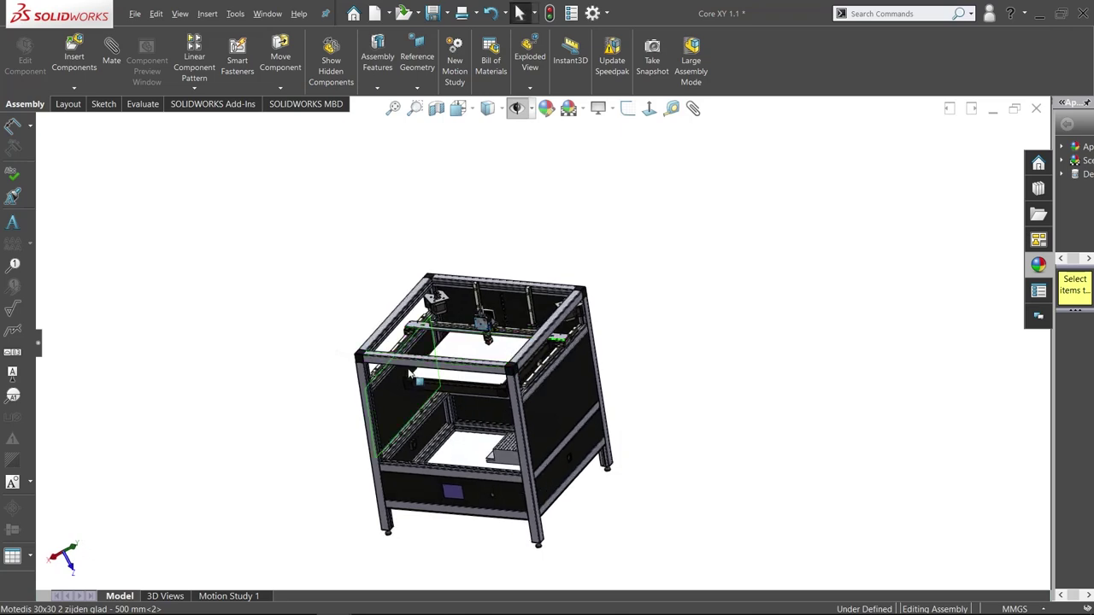
scroll(393, 365, "down", 6)
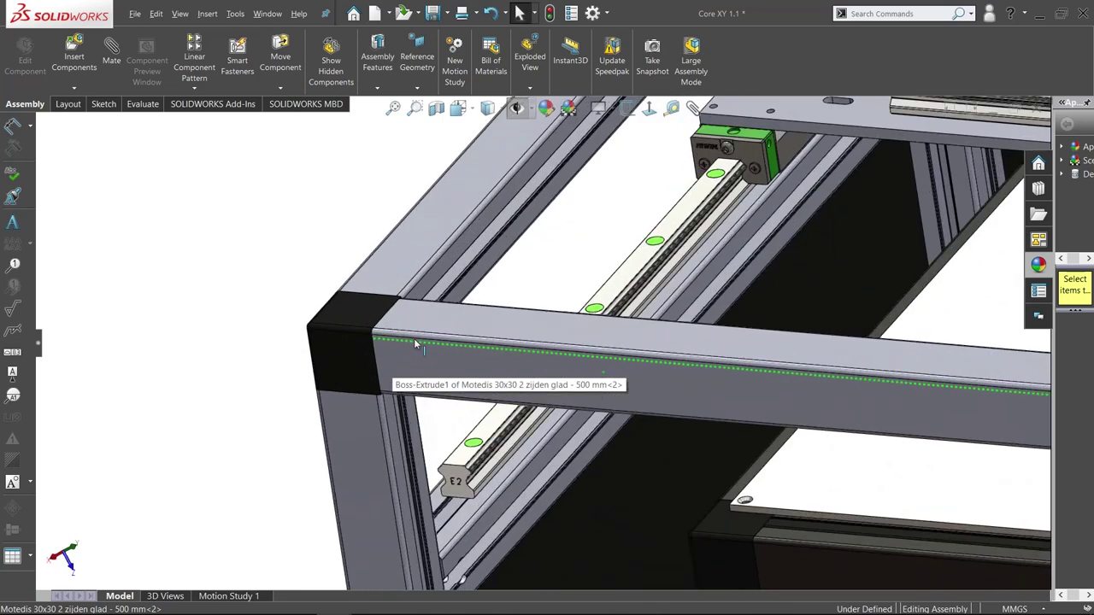
scroll(600, 276, "up", 8)
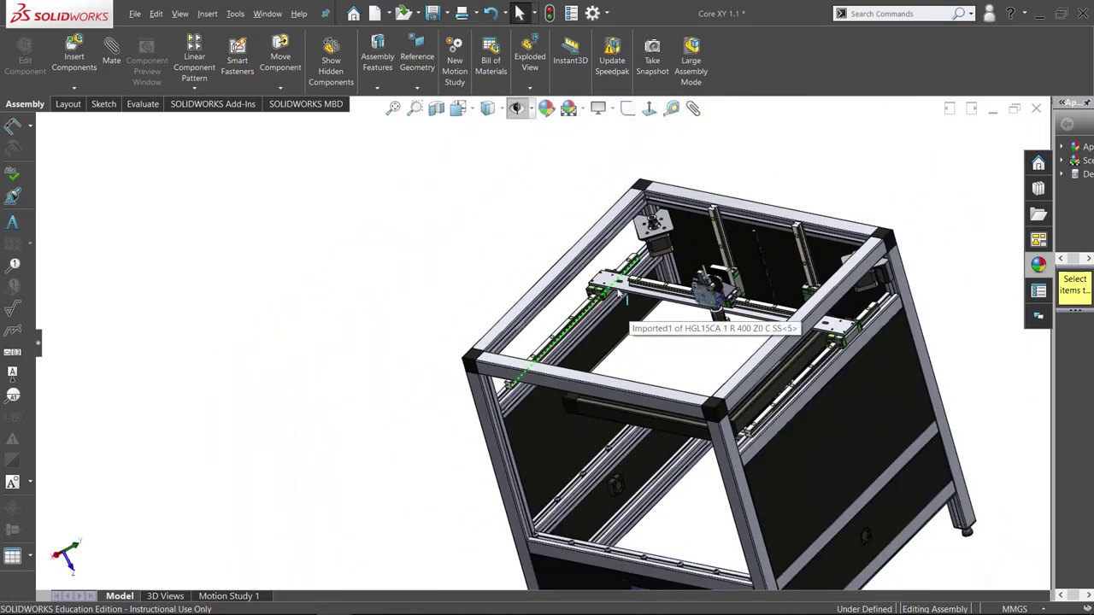
- Zoom onto the X-gantry rail and into the HIWIN carriage block at its left end
scroll(626, 282, "down", 5)
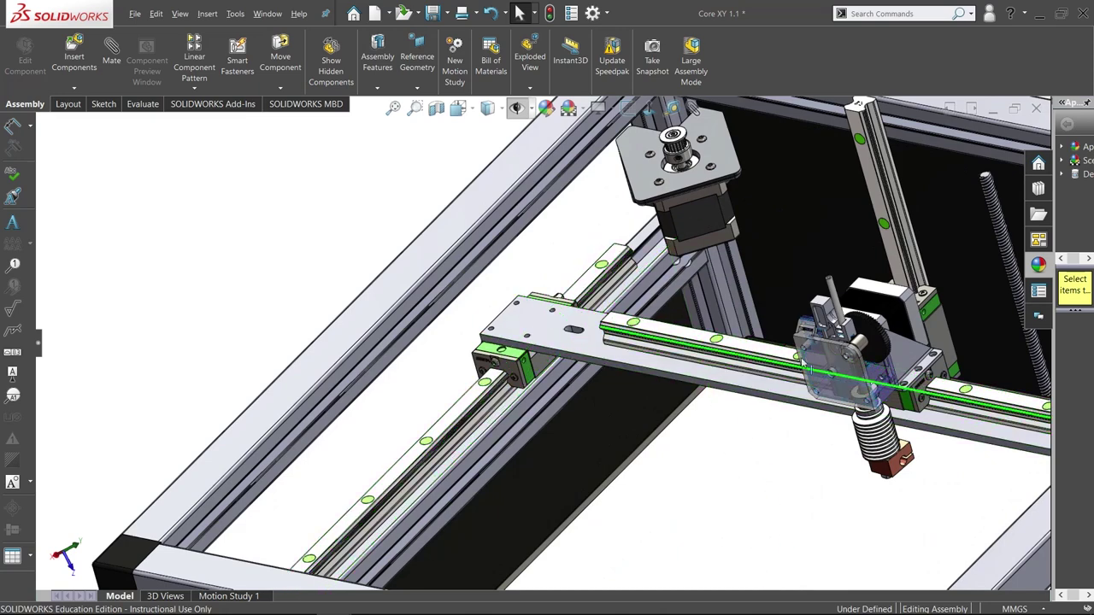
scroll(697, 289, "up", 5)
scroll(697, 288, "down", 5)
scroll(697, 289, "up", 4)
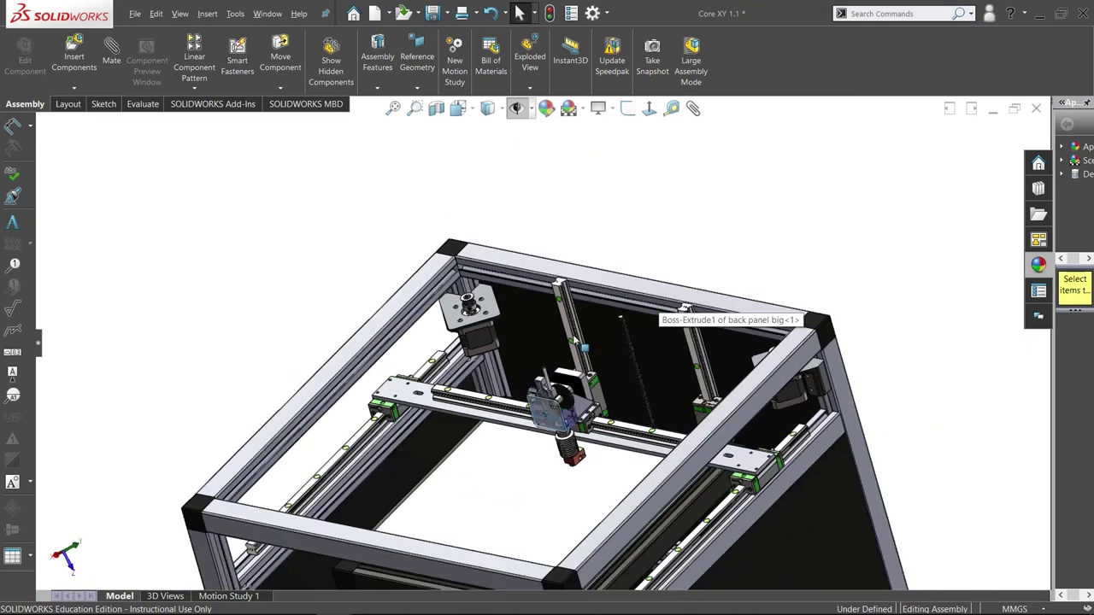
scroll(418, 385, "down", 4)
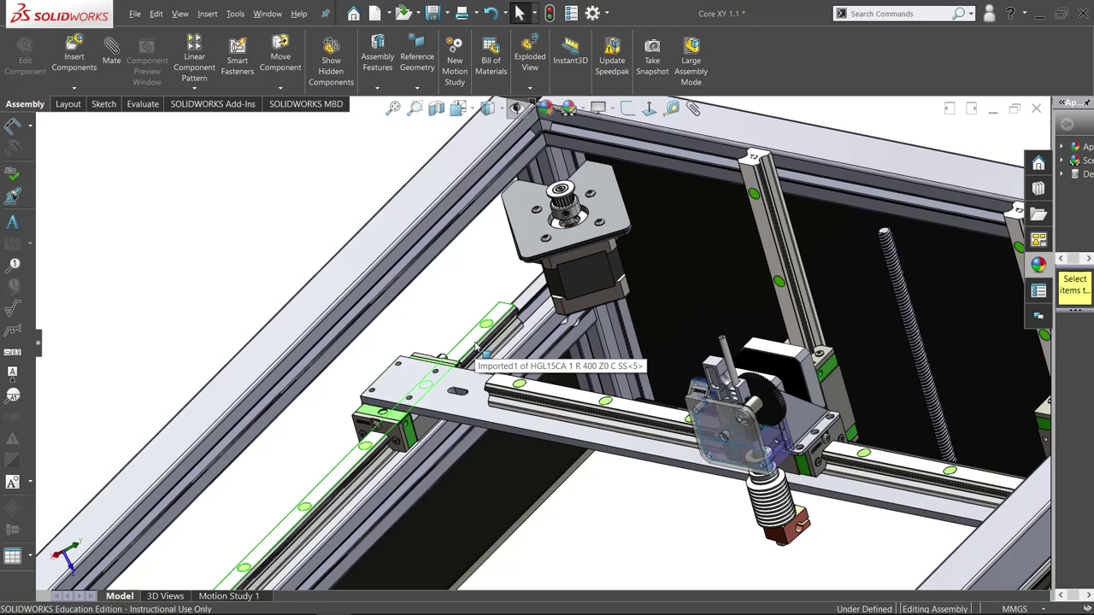
scroll(389, 419, "down", 6)
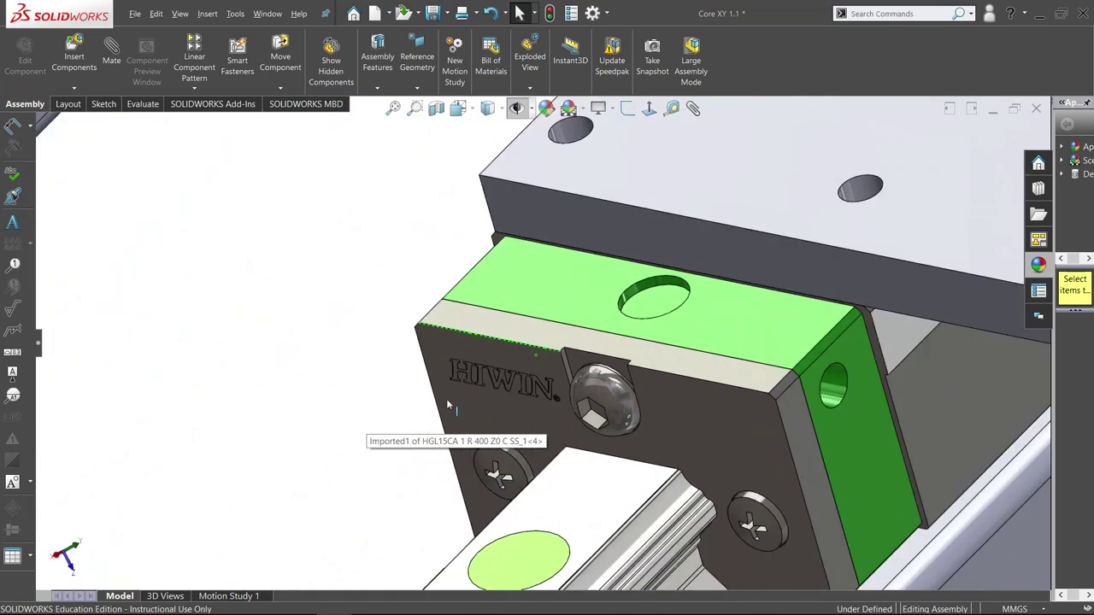
scroll(446, 399, "down", 3)
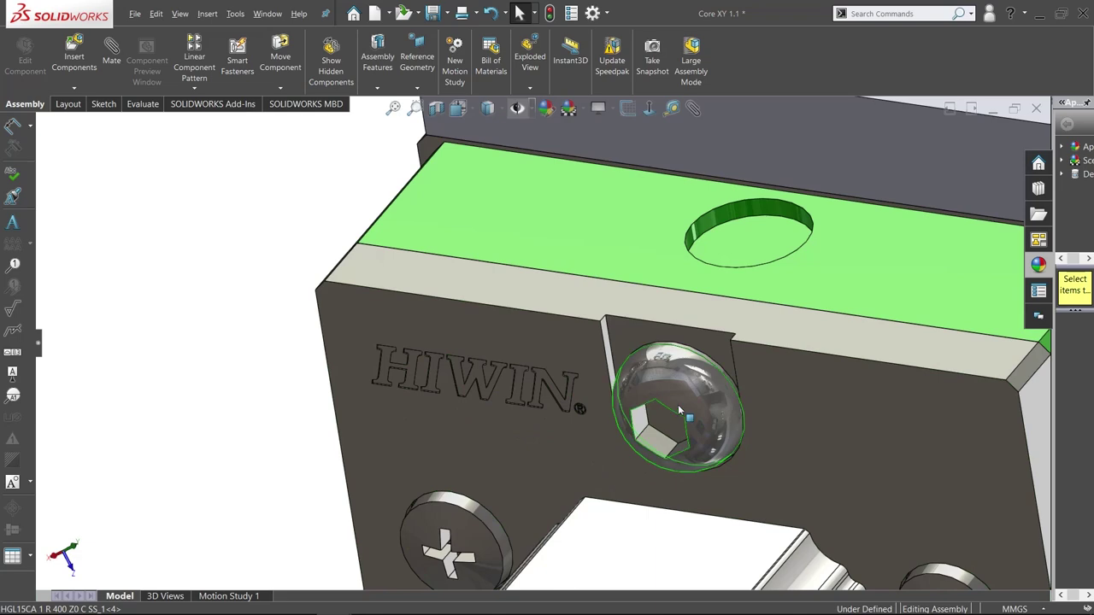
scroll(679, 412, "up", 5)
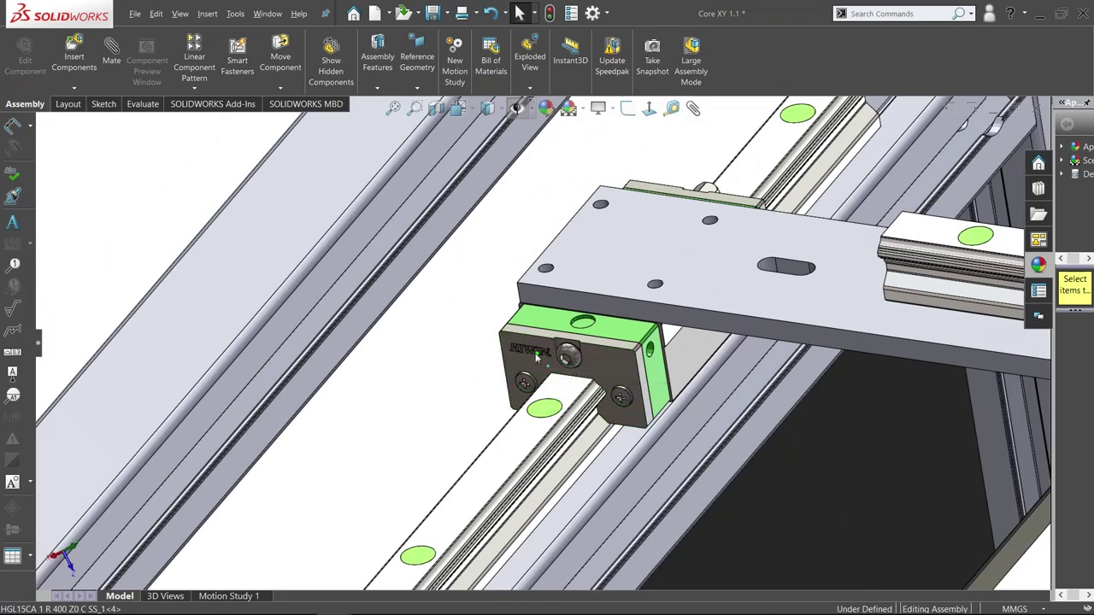
scroll(537, 357, "down", 5)
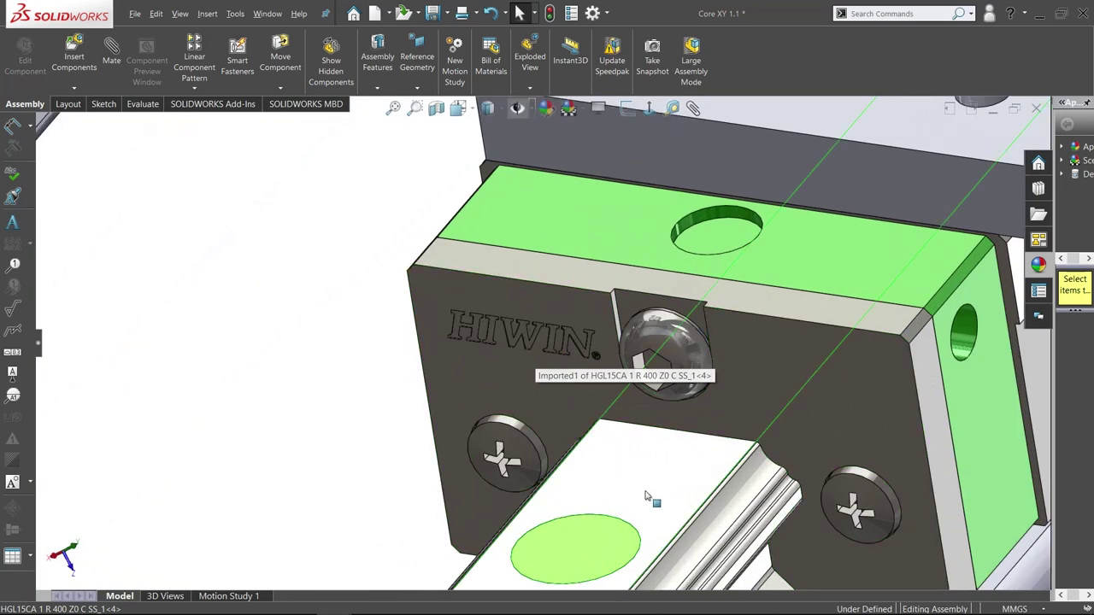
scroll(647, 496, "up", 10)
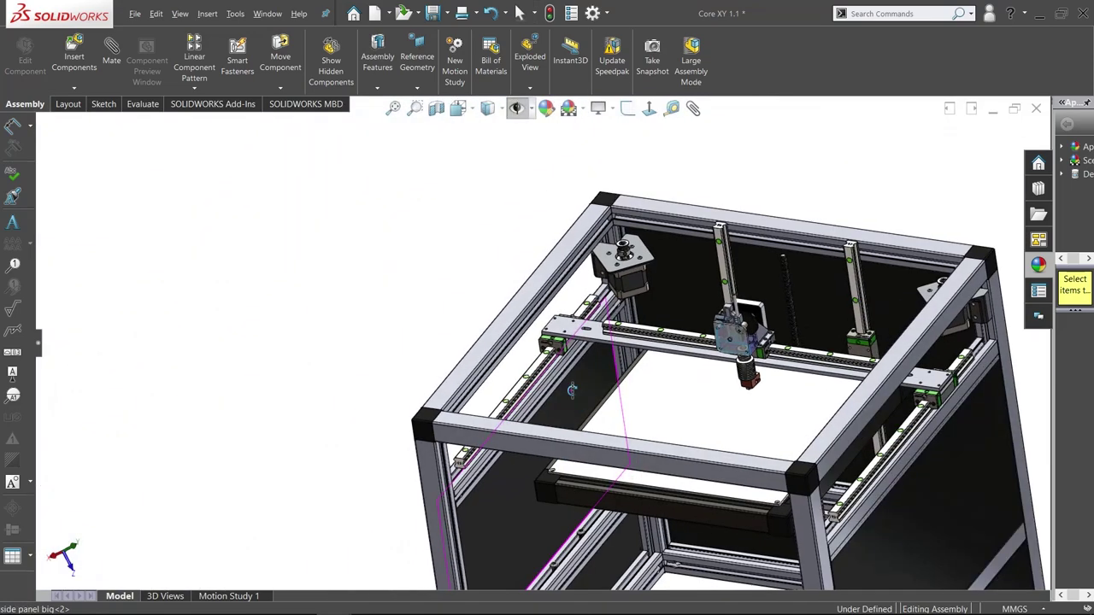
middle_click_drag(571, 389, 654, 351)
scroll(659, 348, "down", 5)
scroll(659, 348, "down", 3)
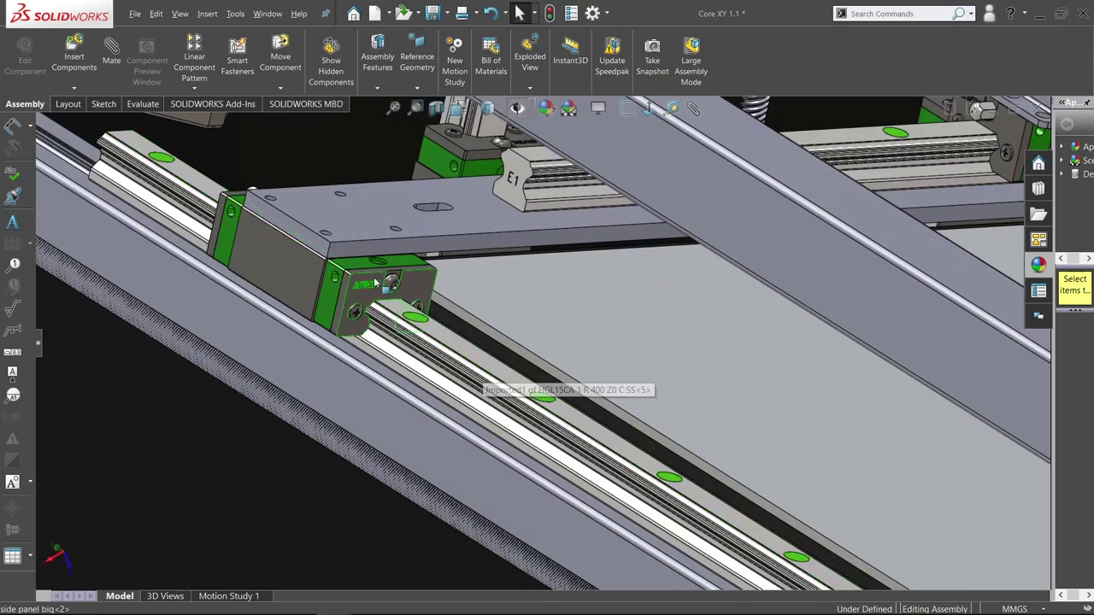
scroll(464, 424, "up", 10)
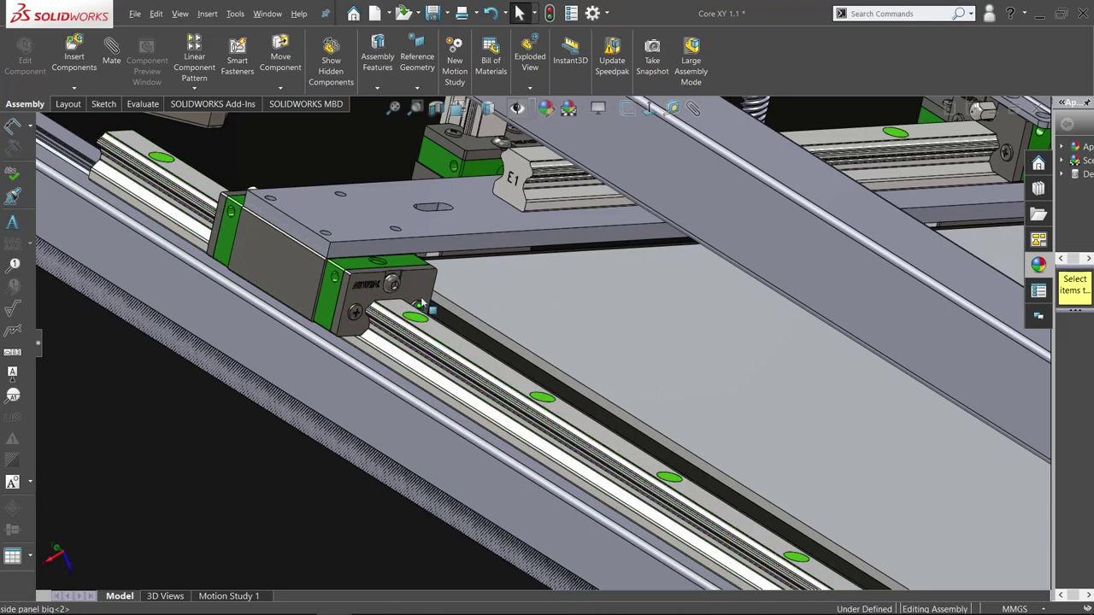
scroll(504, 310, "up", 2)
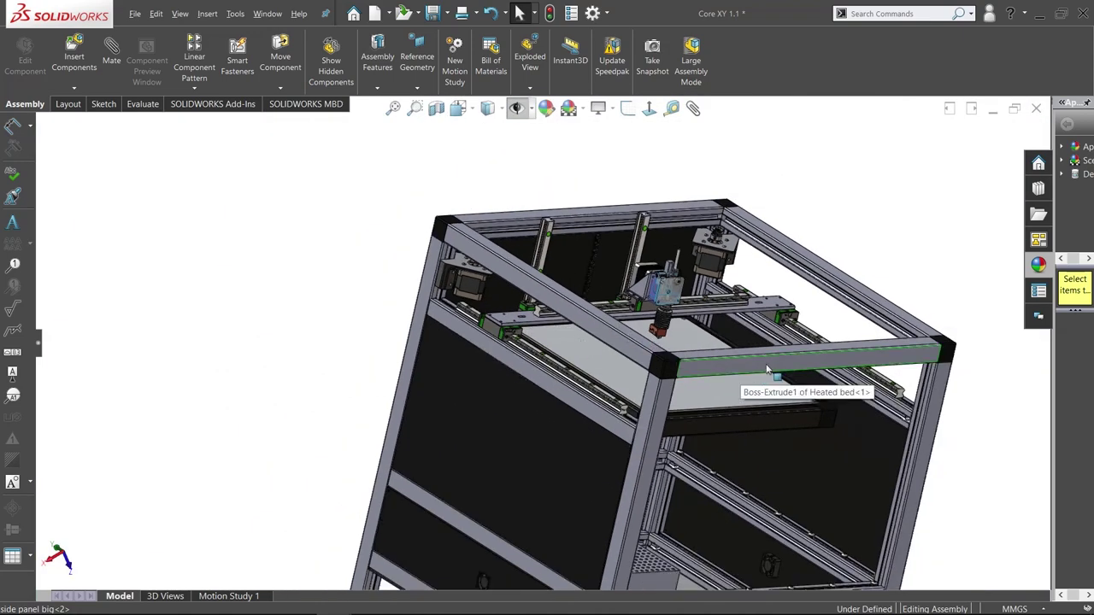
middle_click_drag(778, 395, 783, 452)
scroll(760, 318, "up", 5)
scroll(761, 318, "down", 12)
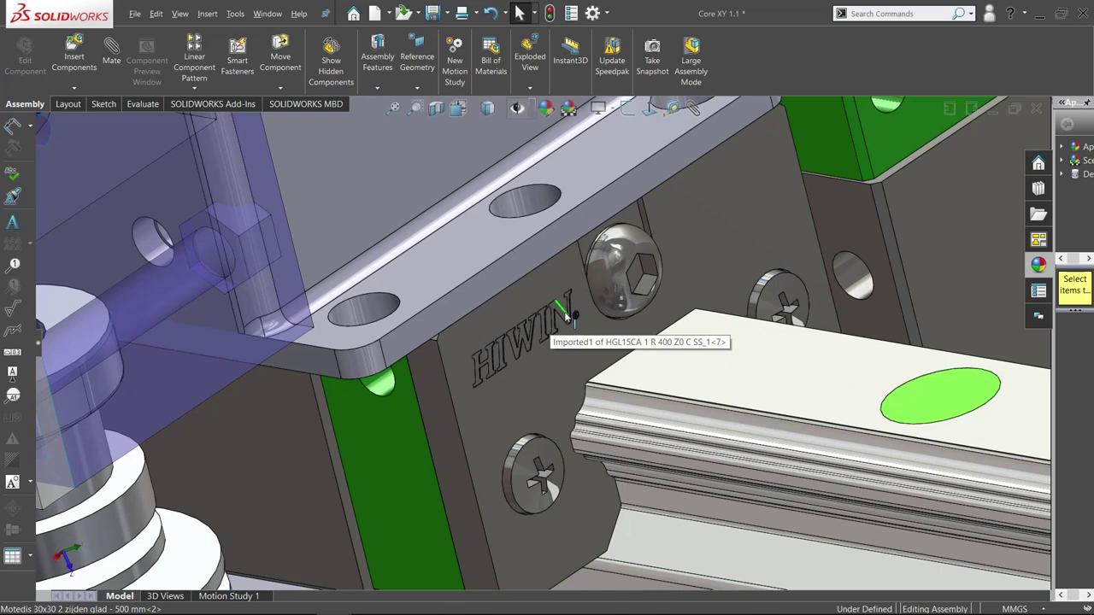
scroll(564, 316, "up", 6)
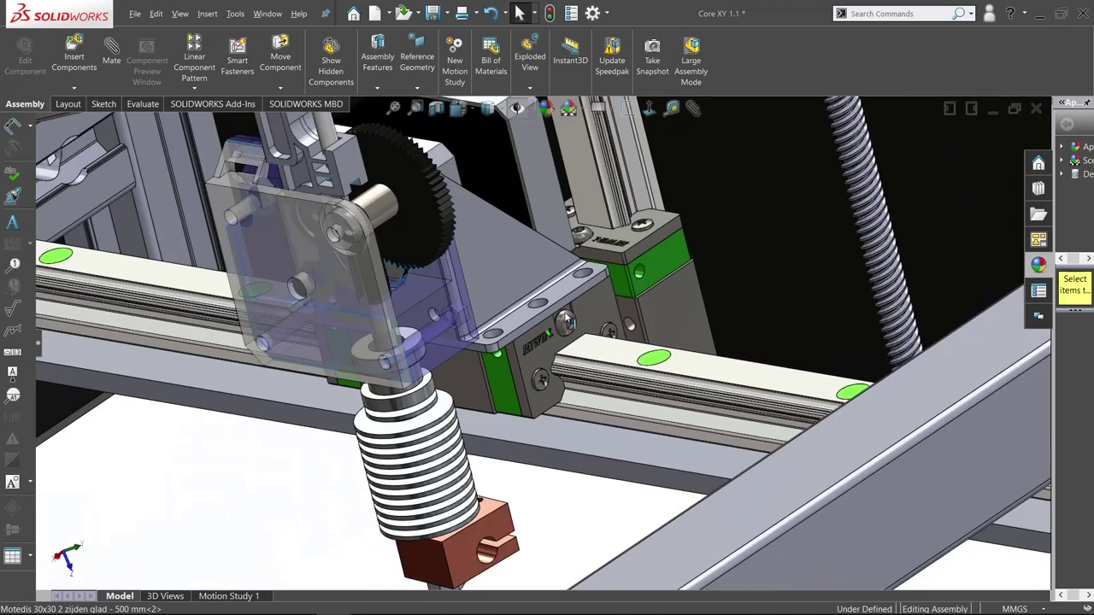
scroll(557, 358, "up", 10)
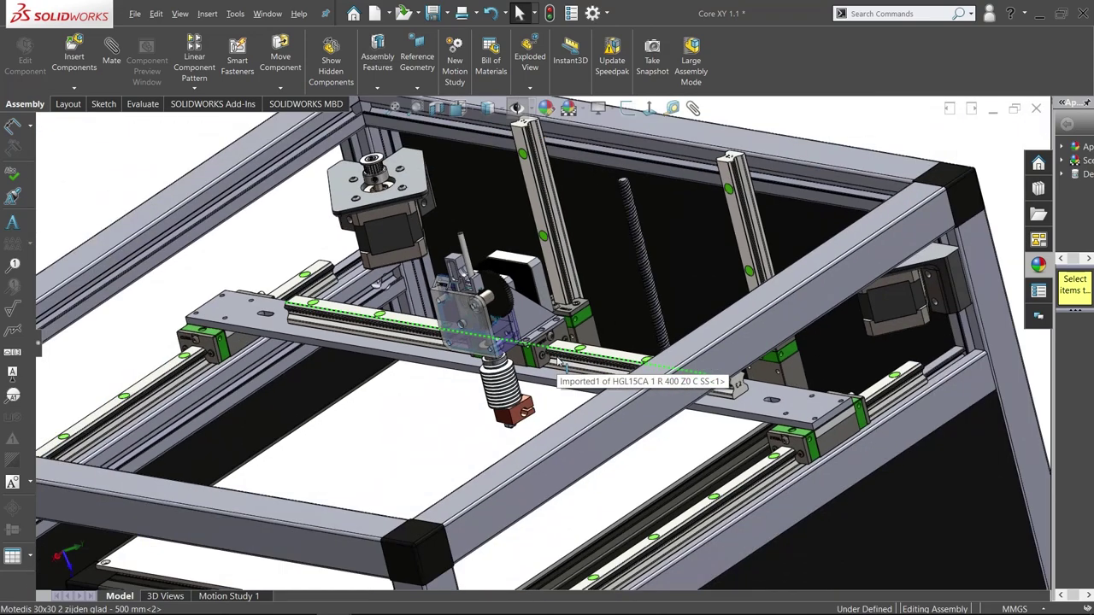
scroll(560, 364, "up", 5)
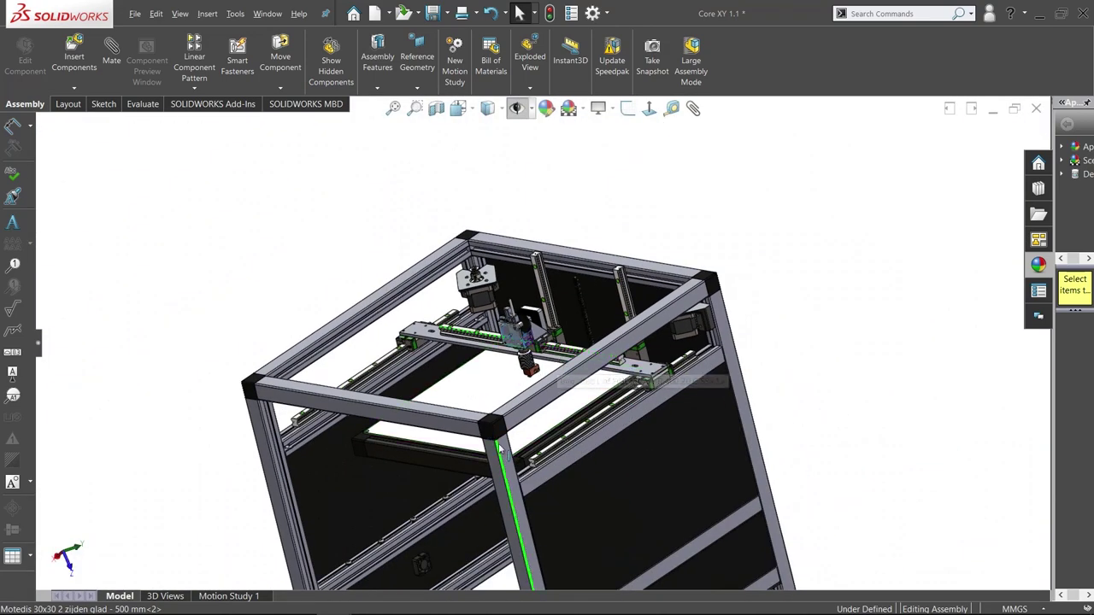
scroll(546, 353, "down", 8)
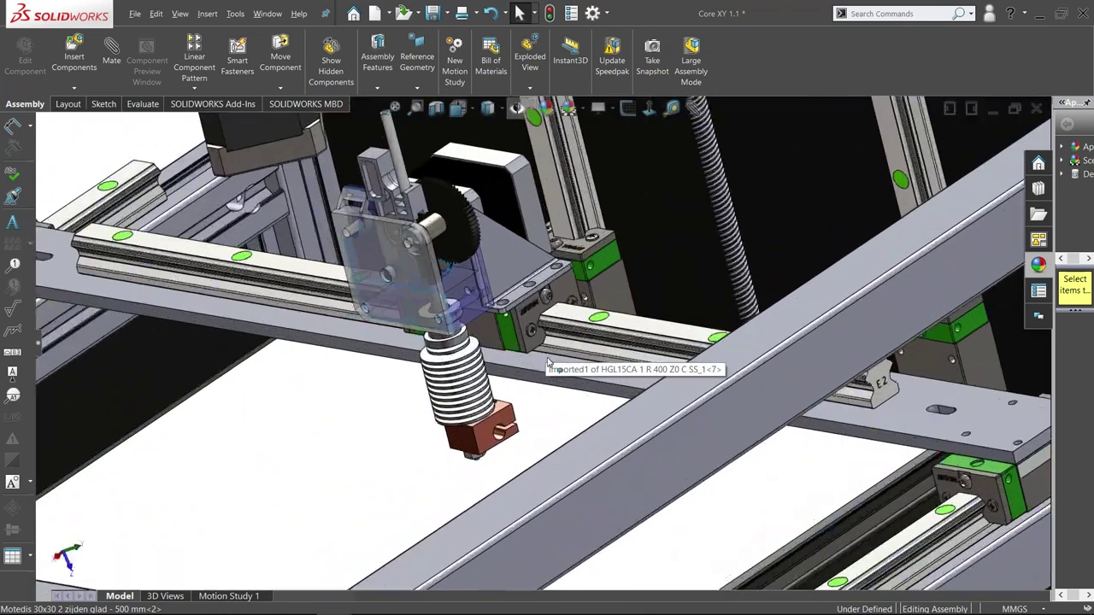
scroll(521, 342, "up", 8)
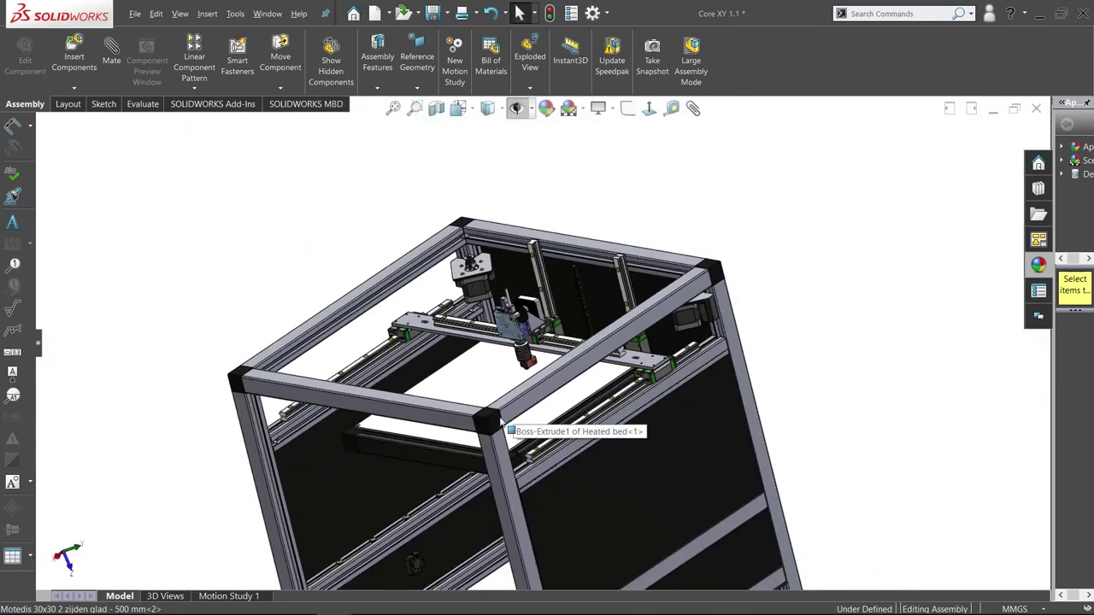
scroll(525, 349, "up", 4)
scroll(528, 352, "down", 5)
middle_click_drag(530, 355, 662, 336)
scroll(742, 313, "up", 3)
scroll(571, 316, "down", 6)
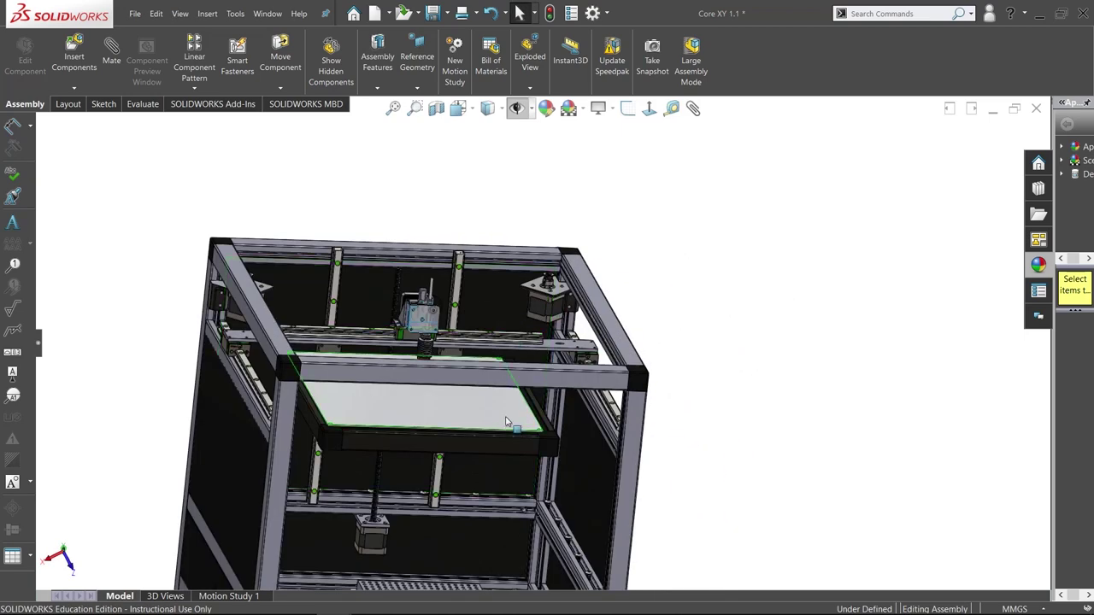
- Orbit toward a front-right view and zoom to fit the whole printer
scroll(506, 423, "up", 5)
mouse_move(506, 422)
middle_mouse_down()
mouse_move(525, 439)
mouse_move(511, 435)
middle_mouse_up()
scroll(525, 439, "up", 3)
key("f")
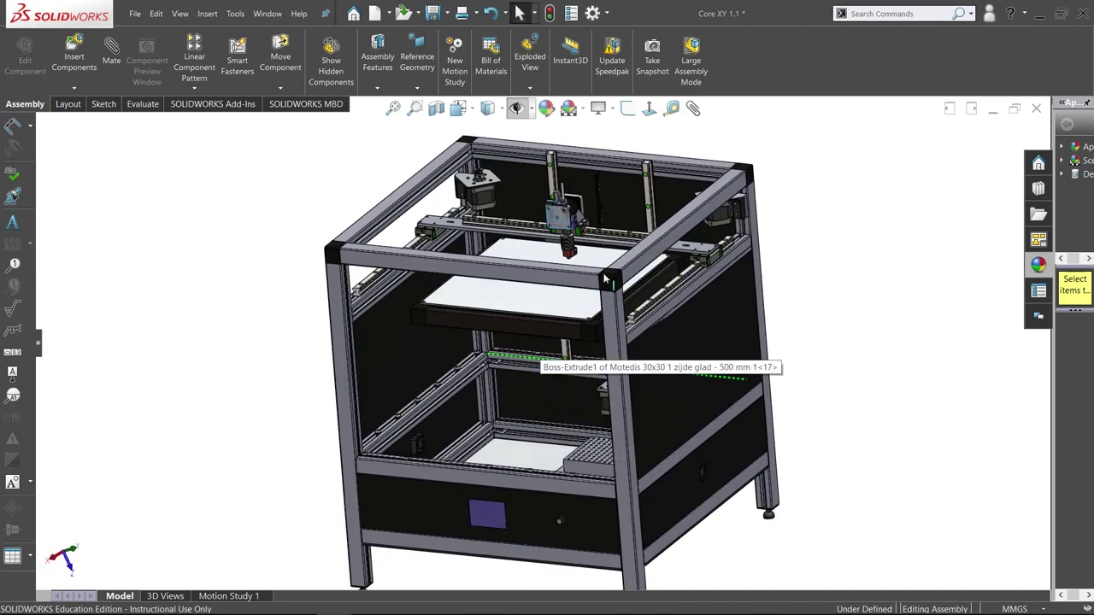
- View the printer frame from another side, then switch to the Idler mod part
scroll(489, 251, "down", 5)
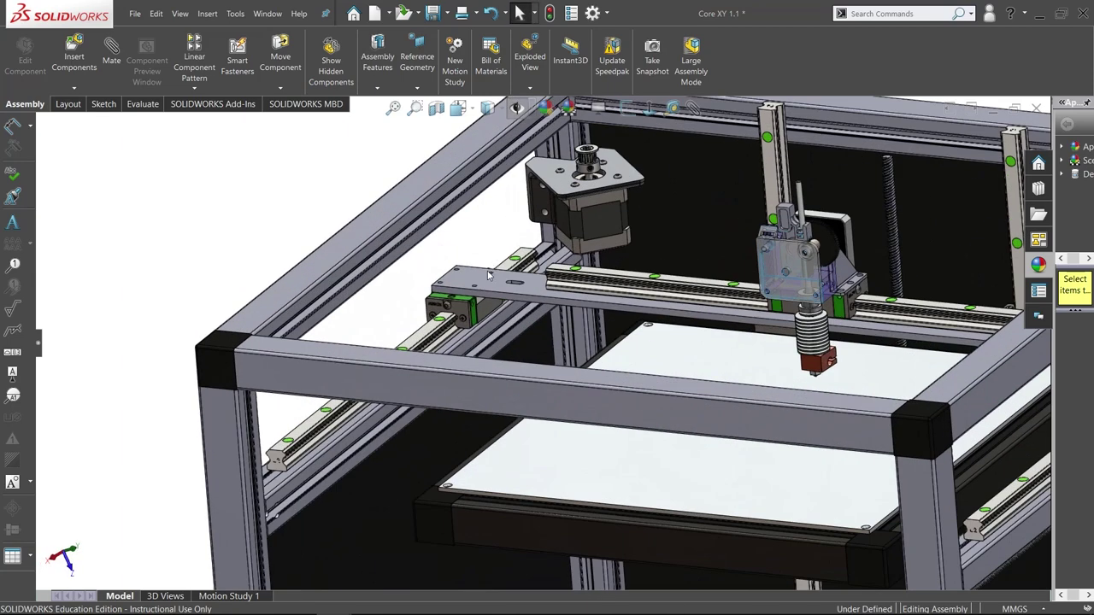
scroll(489, 272, "down", 4)
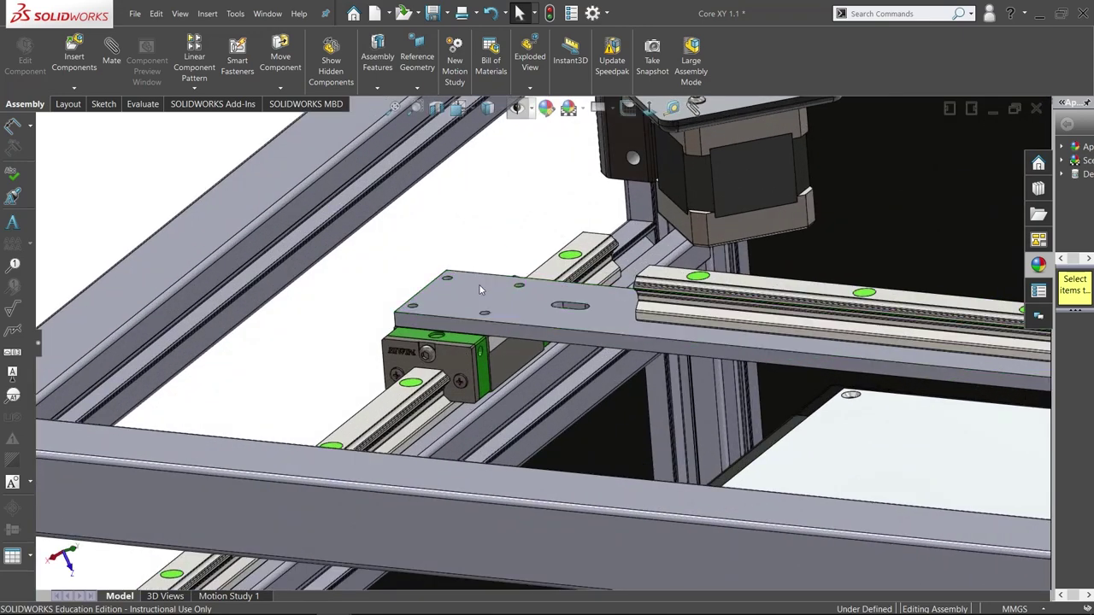
scroll(480, 288, "up", 10)
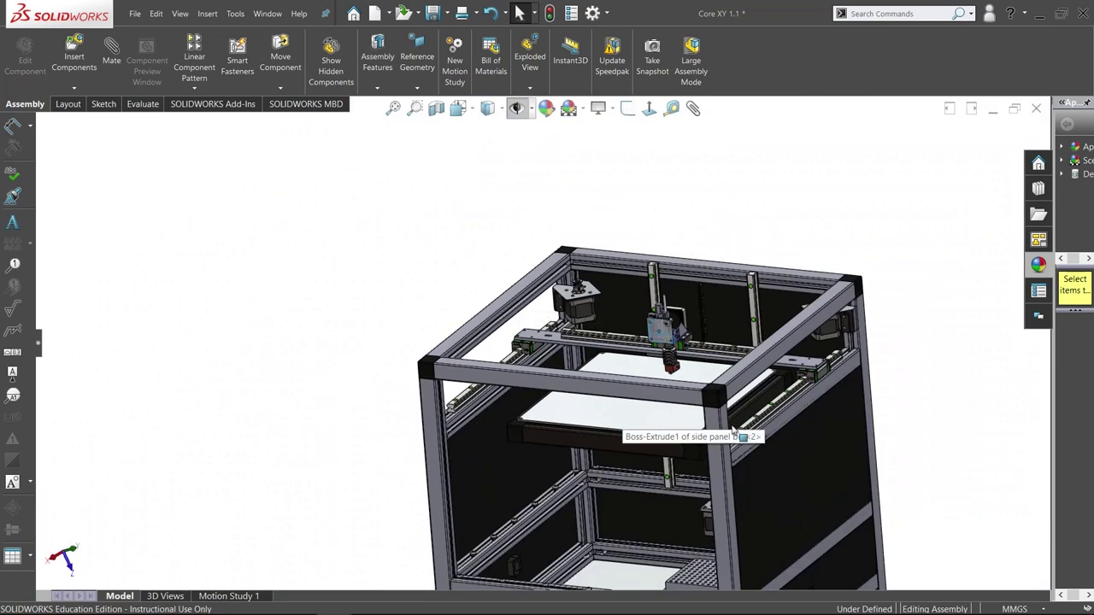
middle_click_drag(659, 427, 584, 435)
scroll(611, 399, "up", 5)
scroll(603, 369, "down", 8)
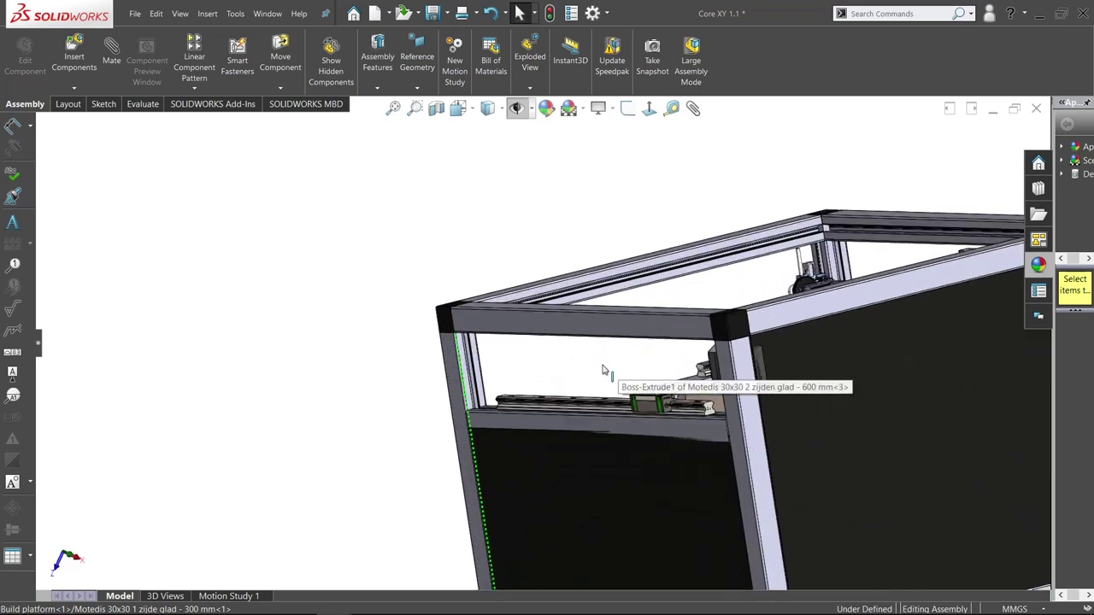
scroll(602, 369, "down", 5)
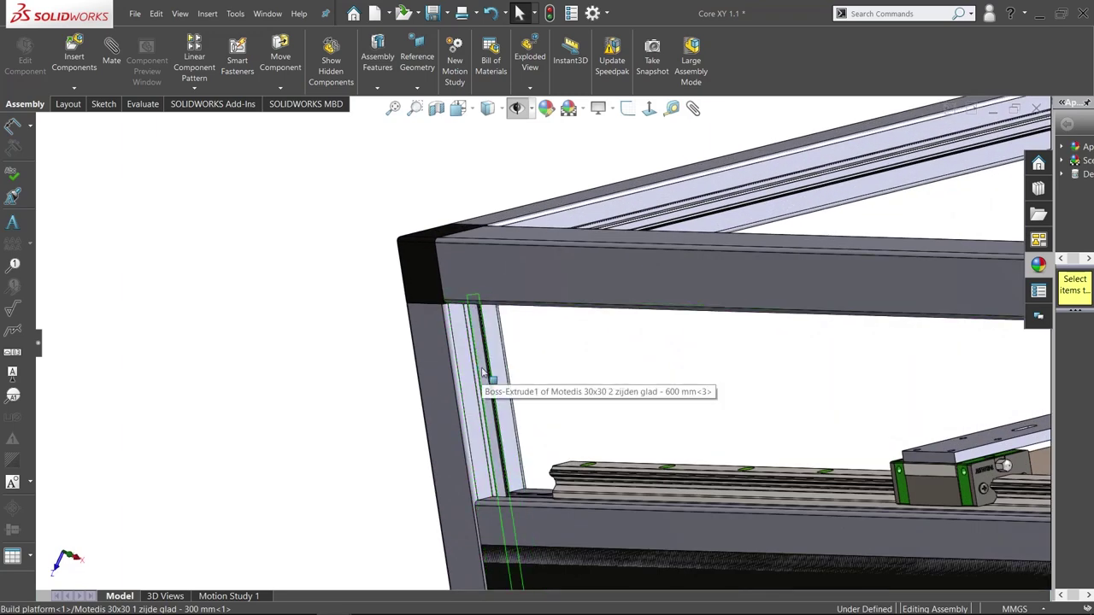
key("ctrl+Tab")
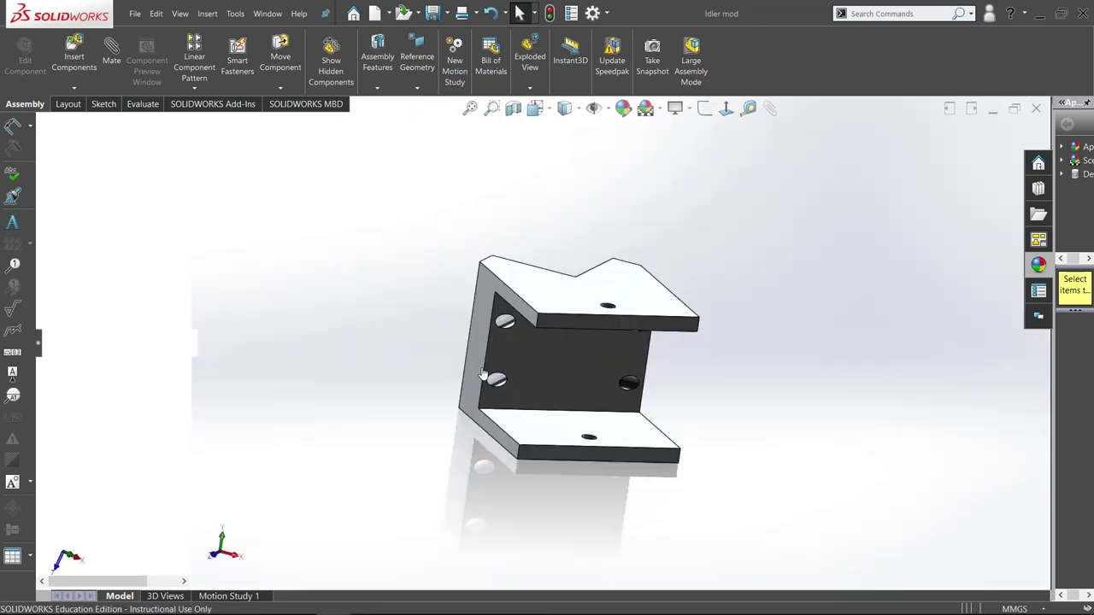
scroll(590, 409, "up", 2)
scroll(592, 352, "down", 8)
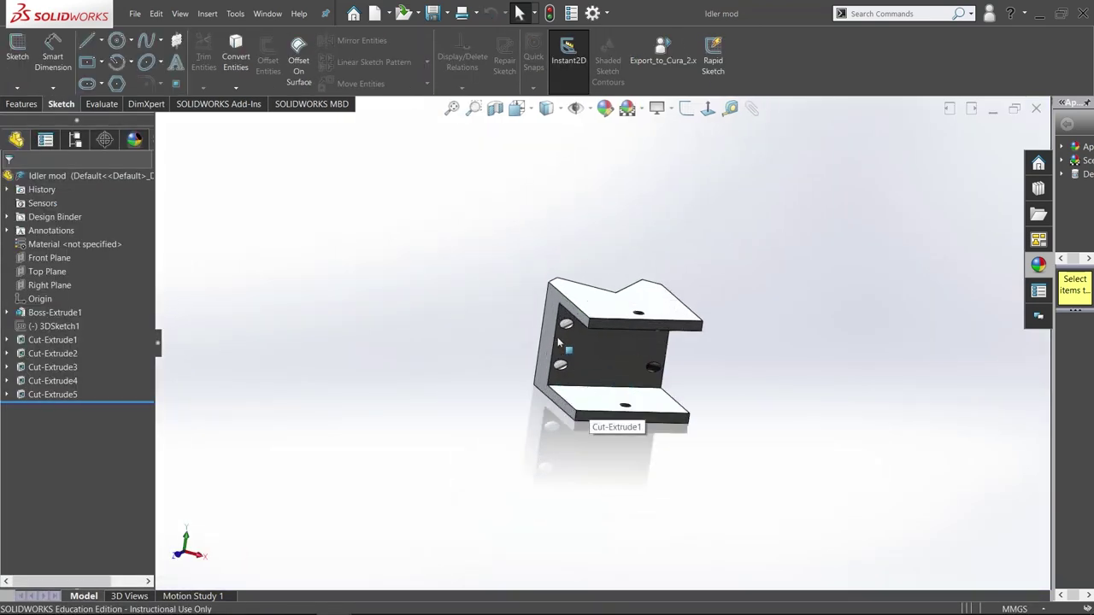
middle_click_drag(601, 315, 746, 423)
scroll(803, 420, "up", 5)
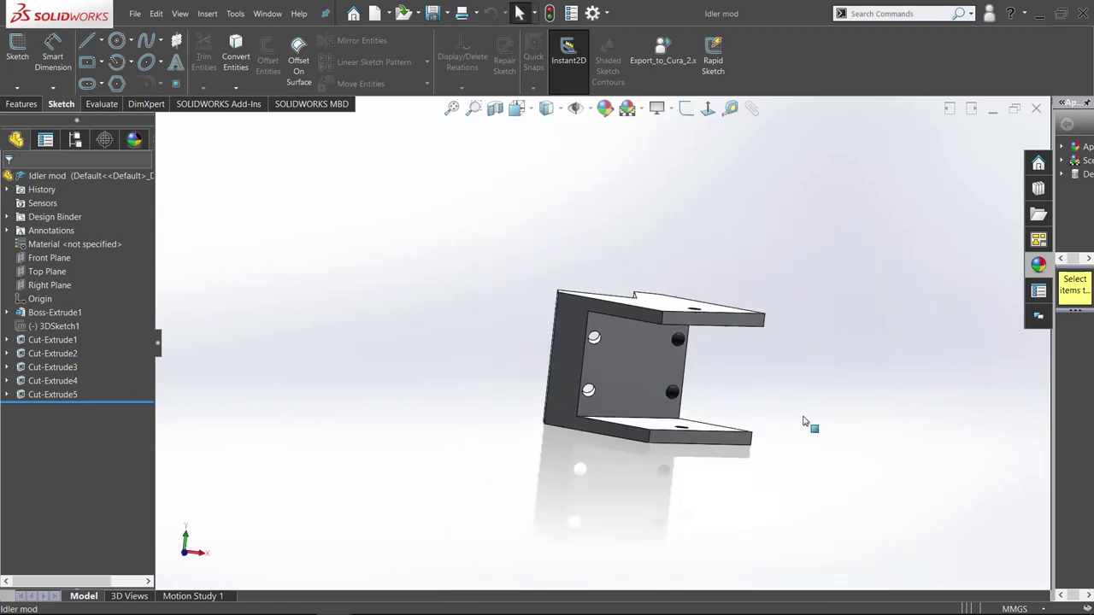
scroll(609, 351, "down", 5)
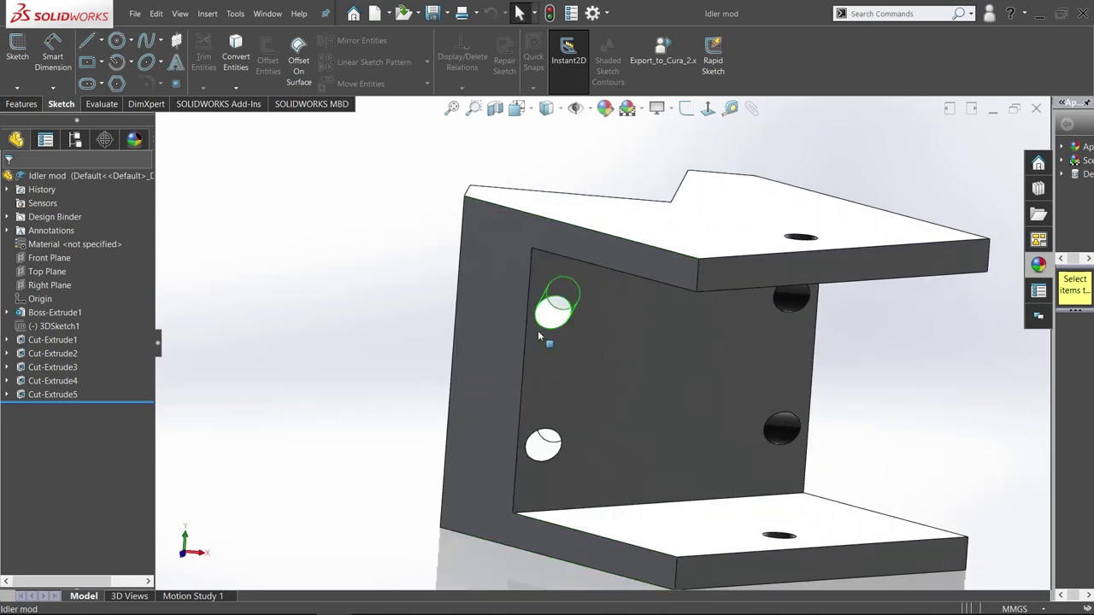
mouse_move(559, 312)
middle_mouse_down()
mouse_move(547, 283)
mouse_move(566, 316)
middle_mouse_up()
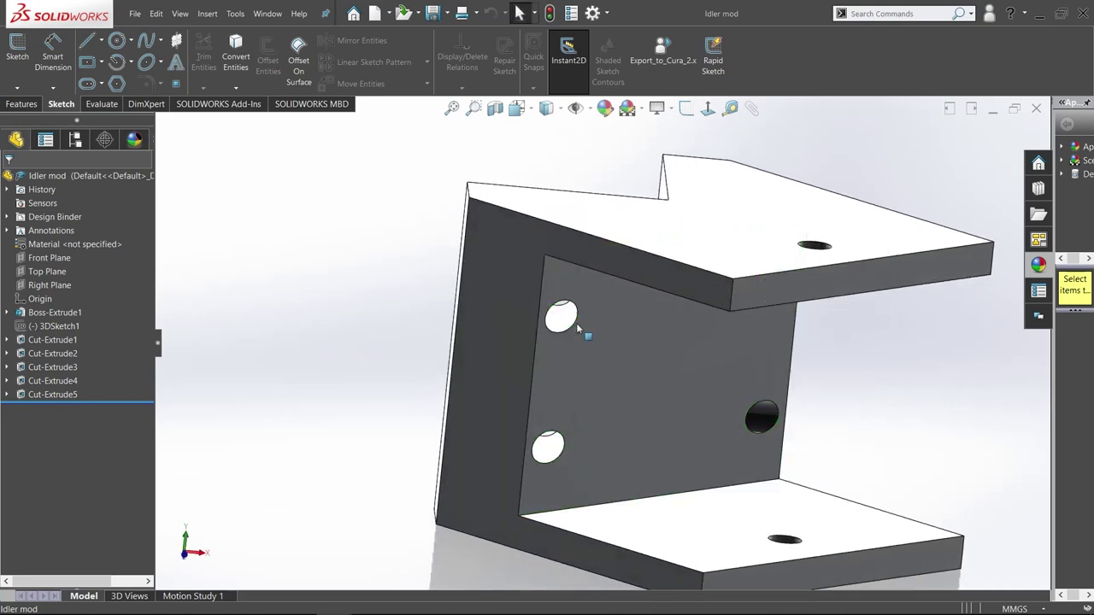
mouse_move(559, 315)
middle_mouse_down()
mouse_move(505, 311)
mouse_move(547, 320)
middle_mouse_up()
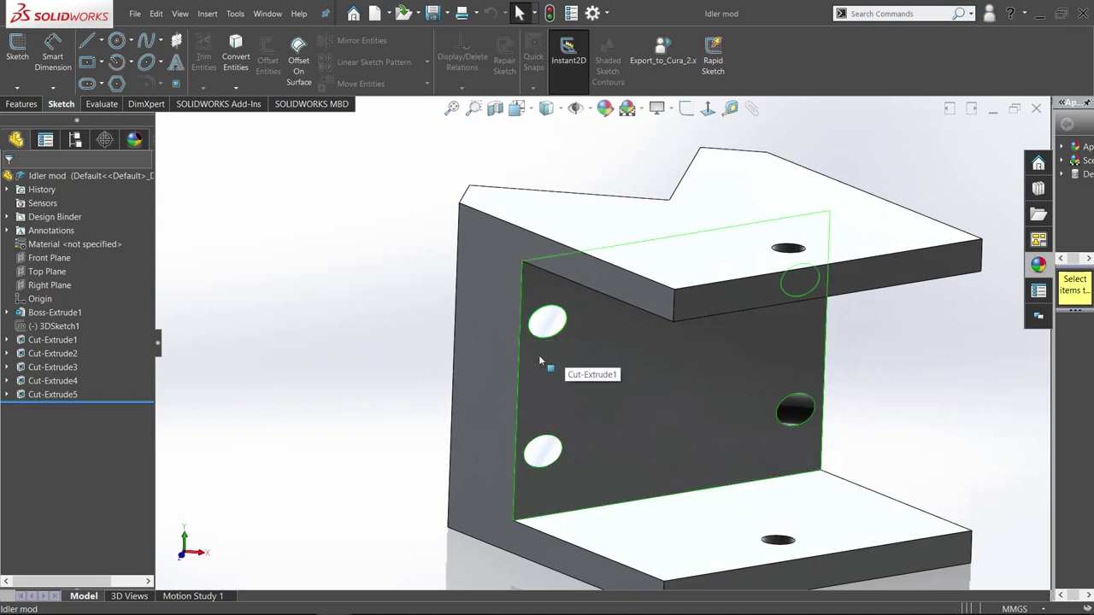
left_click(499, 295)
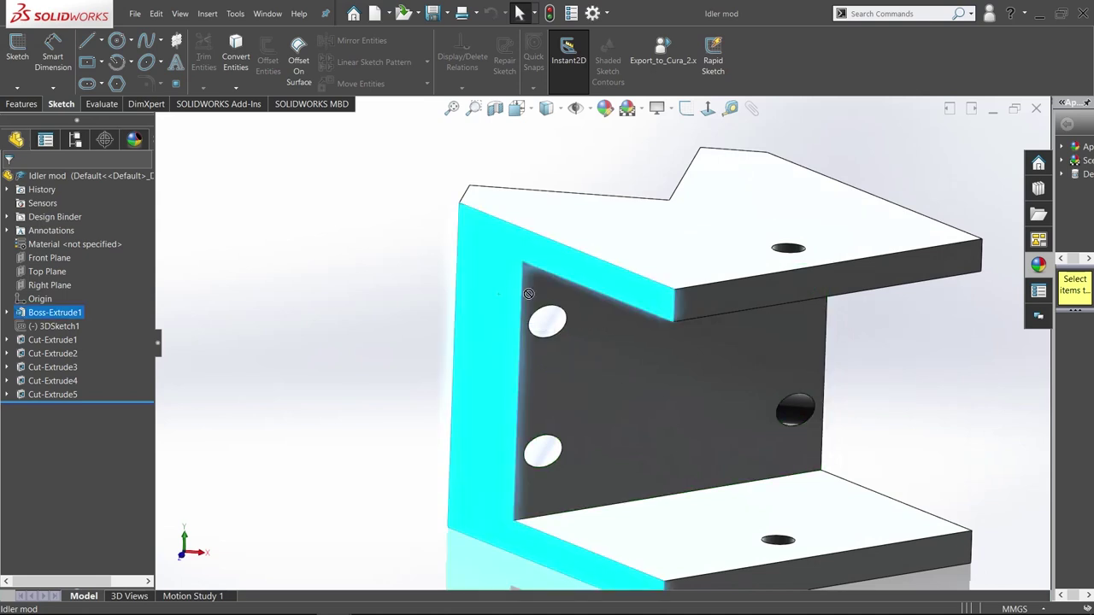
left_click(389, 269)
middle_click_drag(389, 271, 385, 274)
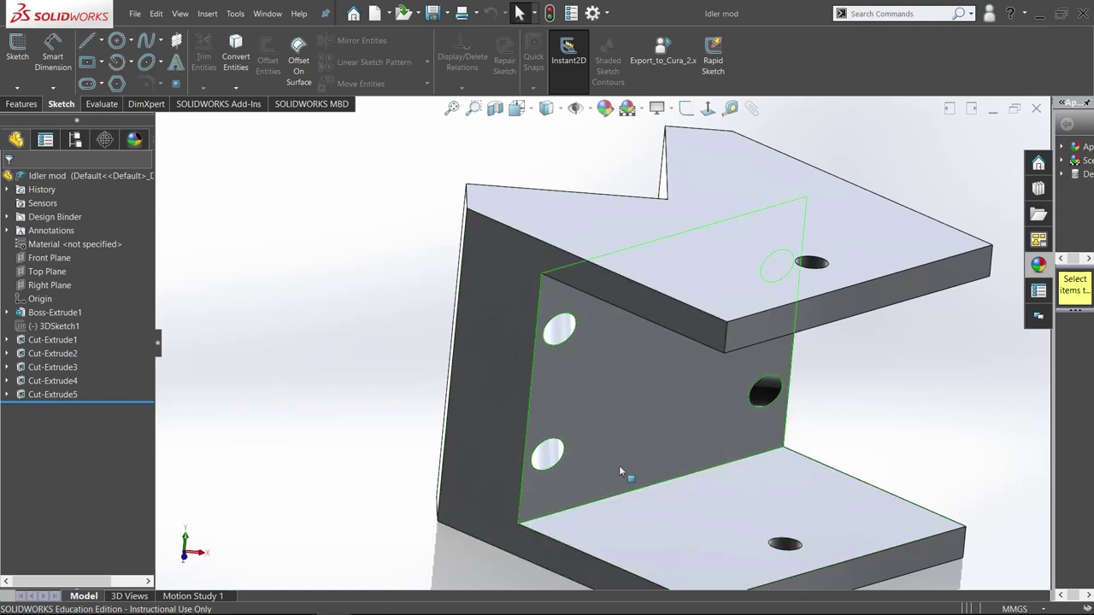
middle_click_drag(618, 465, 581, 424)
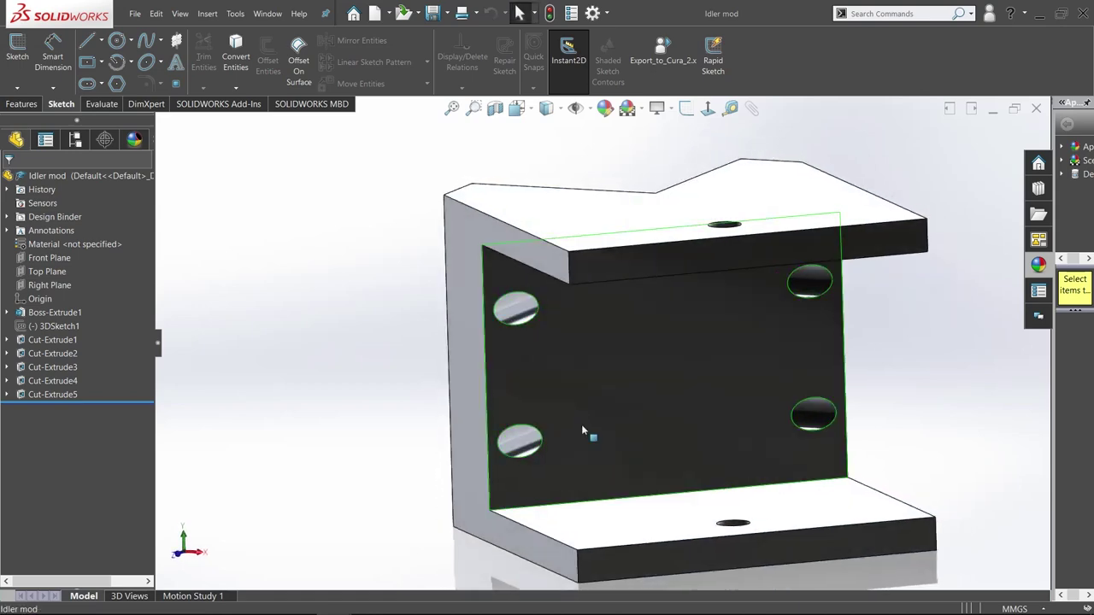
- Switch to the Motedis 40x40 profile part and orbit to face its end
key("ctrl+Tab")
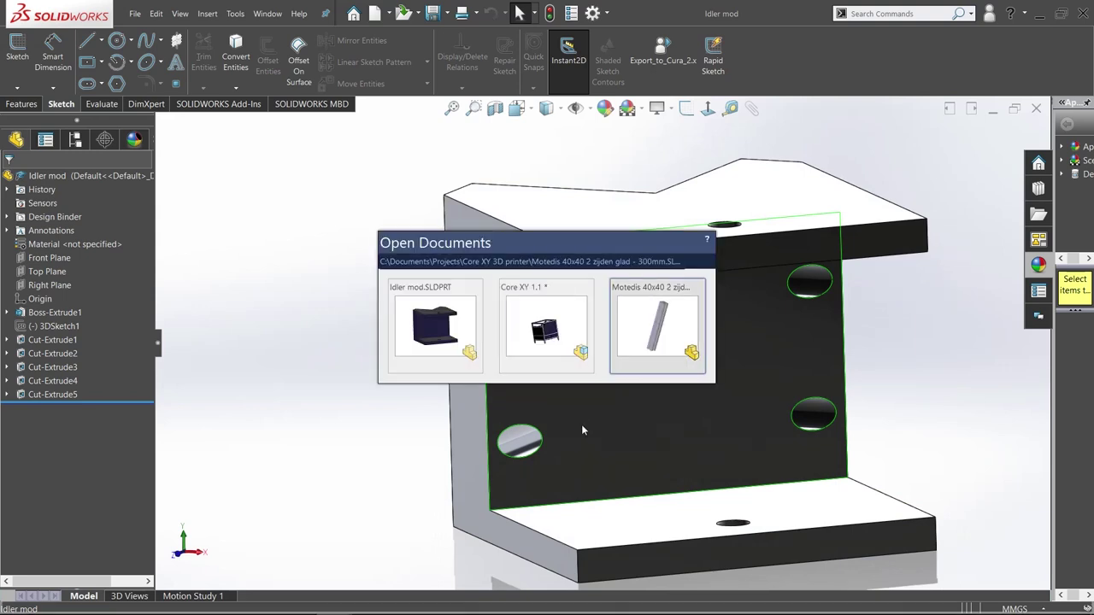
scroll(755, 410, "up", 6)
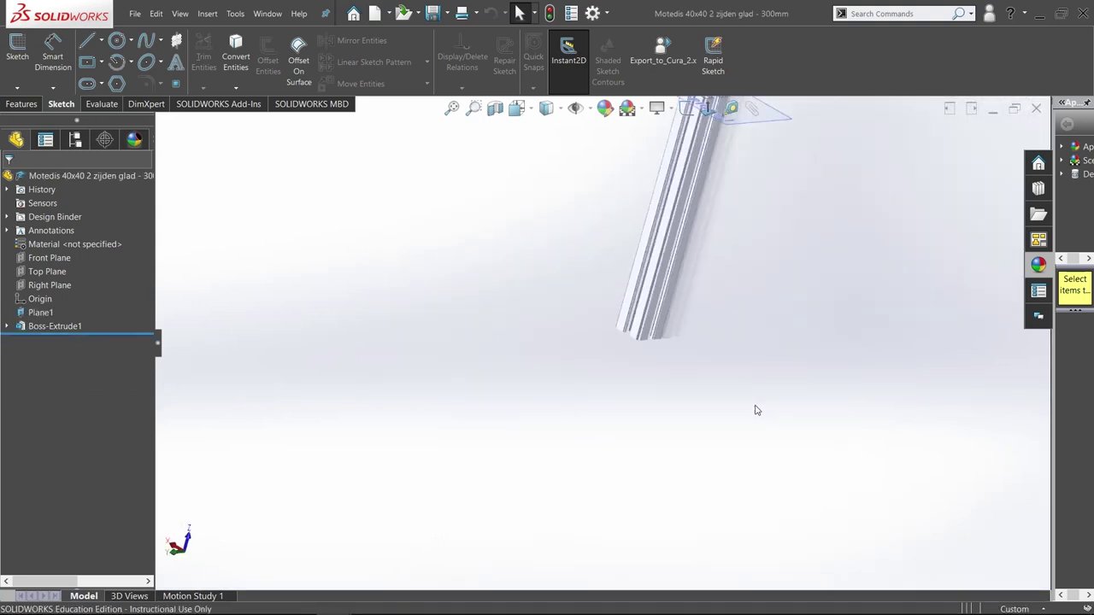
scroll(618, 305, "down", 2)
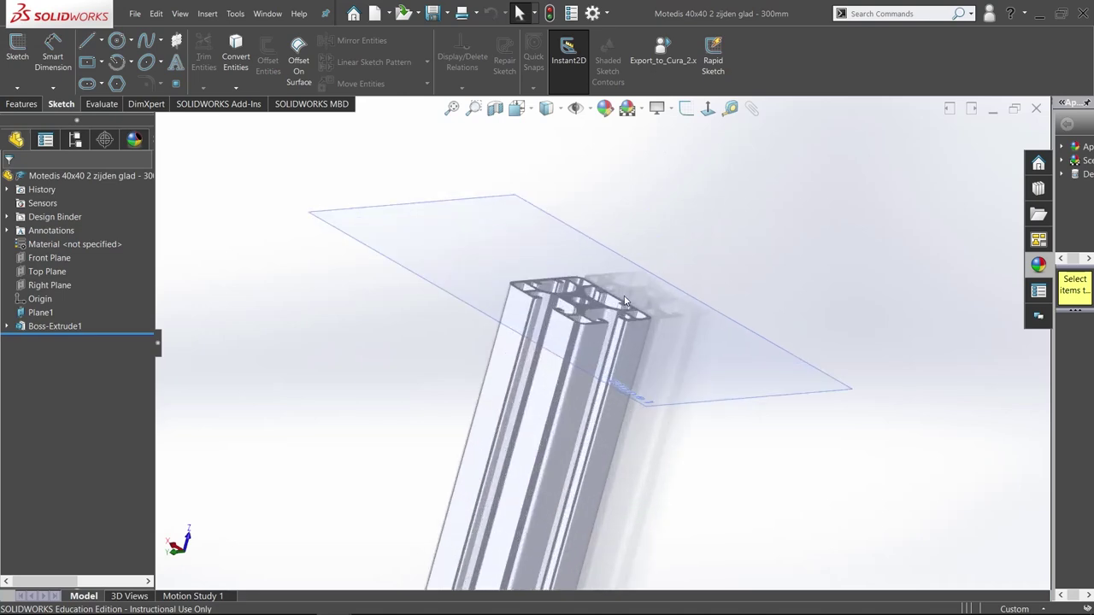
middle_click_drag(618, 305, 539, 447)
- Open Sketch1 under Boss-Extrude1 for editing, view it normal-to, then exit the sketch
left_click(624, 463)
left_click(7, 325)
left_click(41, 341)
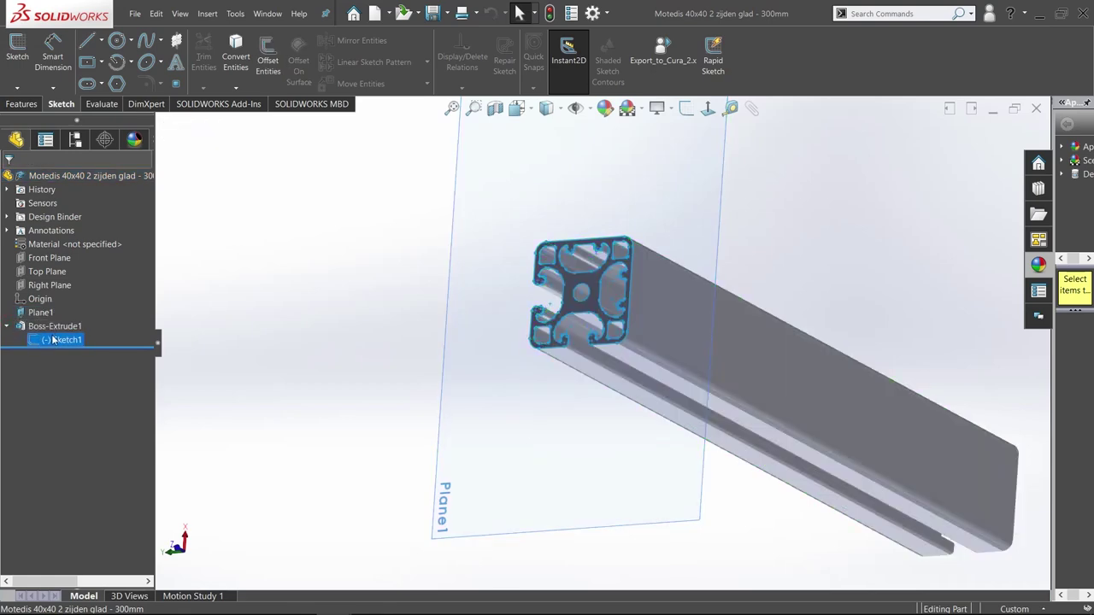
right_click(47, 340)
left_click(65, 304)
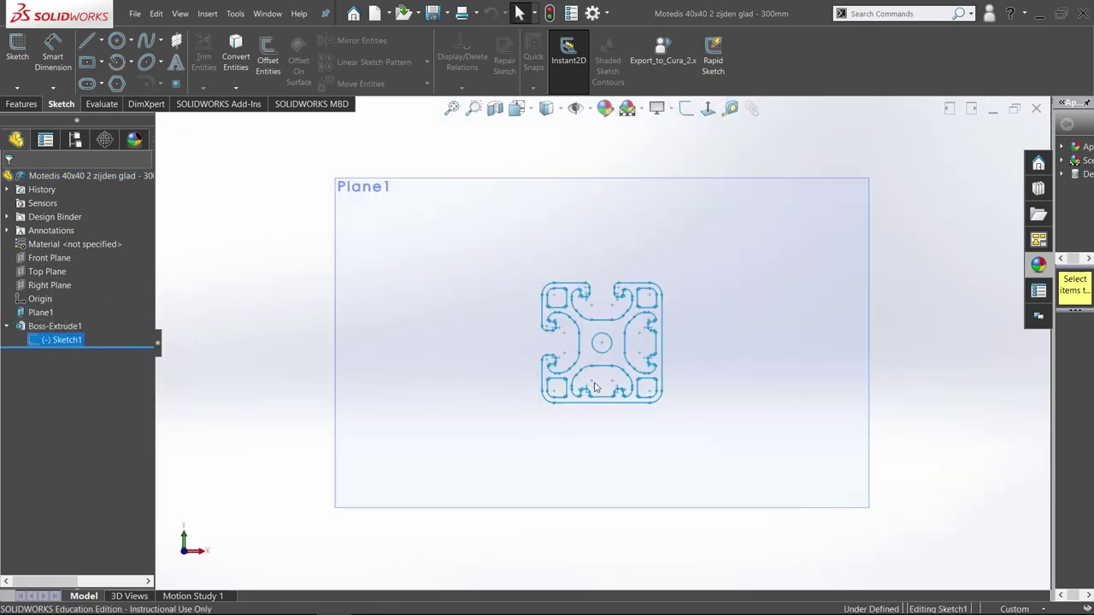
scroll(615, 356, "down", 10)
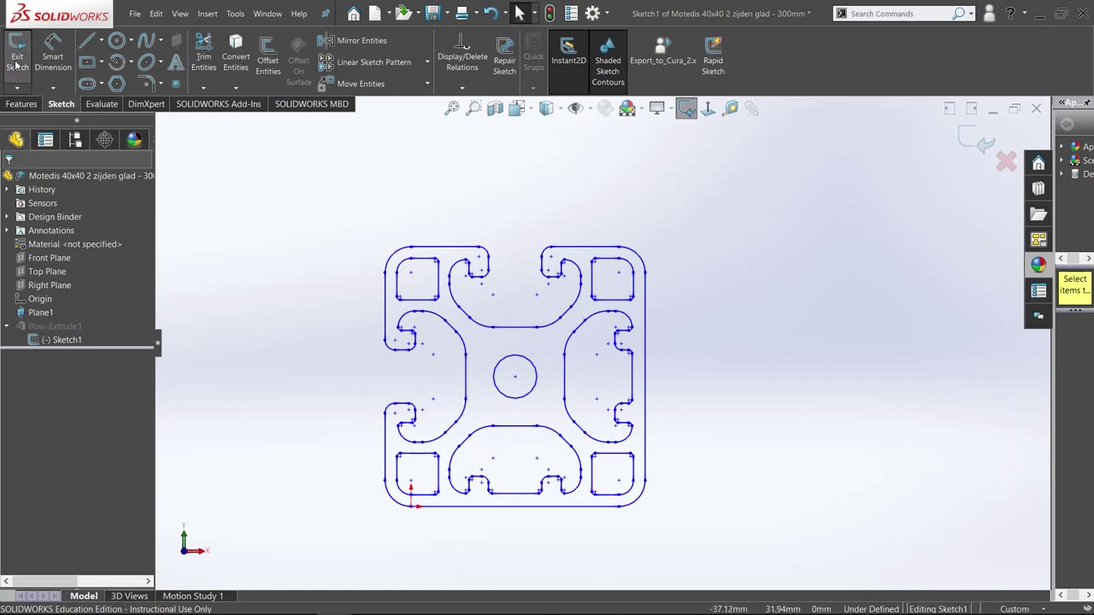
middle_click_drag(615, 286, 566, 309)
key("ctrl+8")
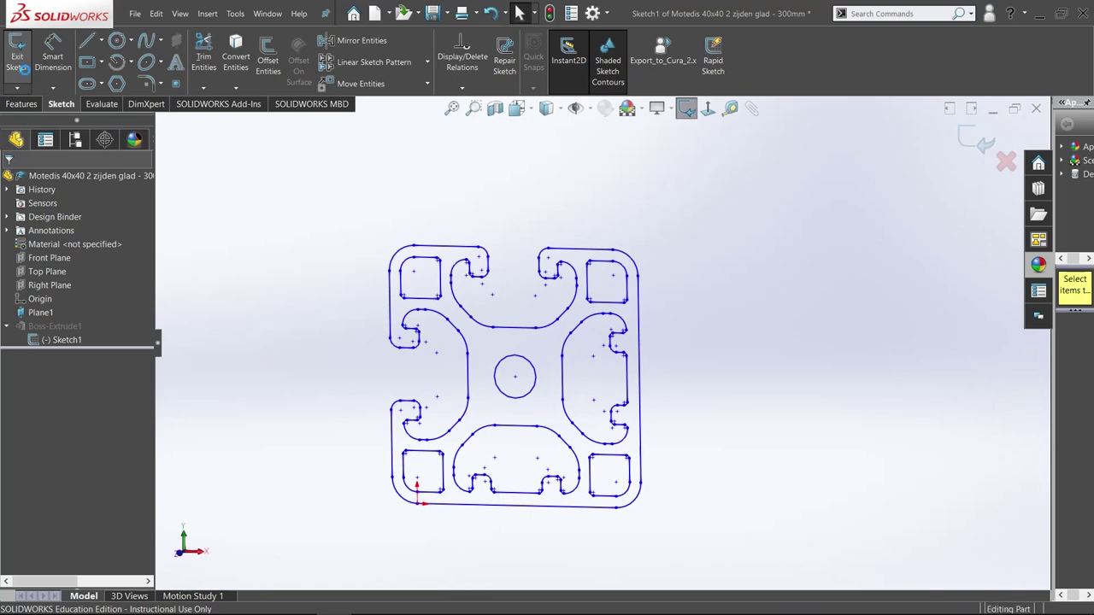
left_click(17, 58)
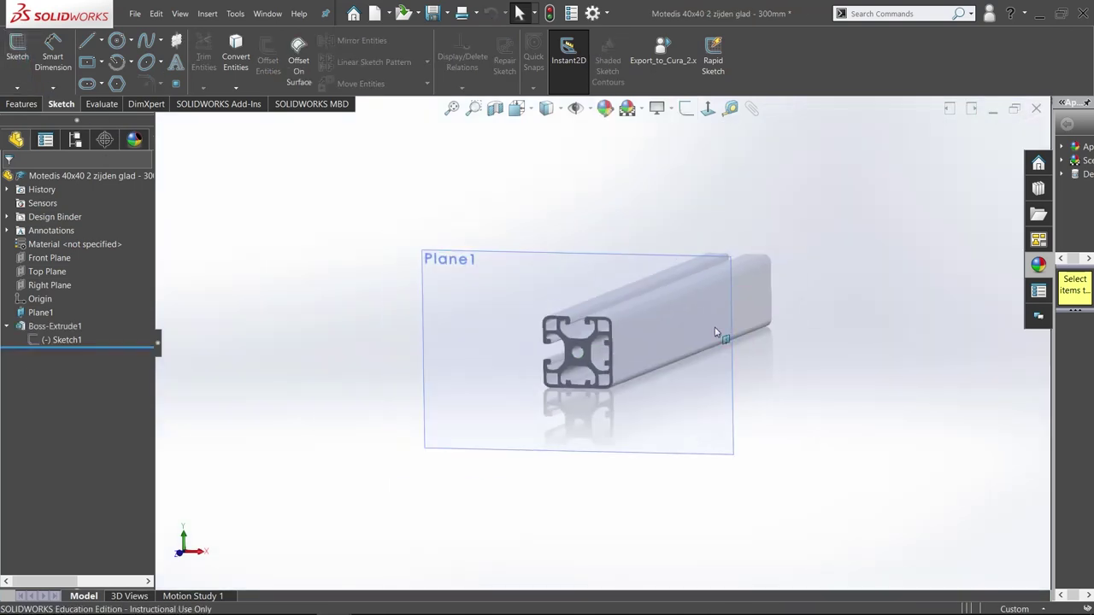
- Orbit and zoom around the extruded profile to inspect it from oblique angles
middle_click_drag(716, 333, 498, 331)
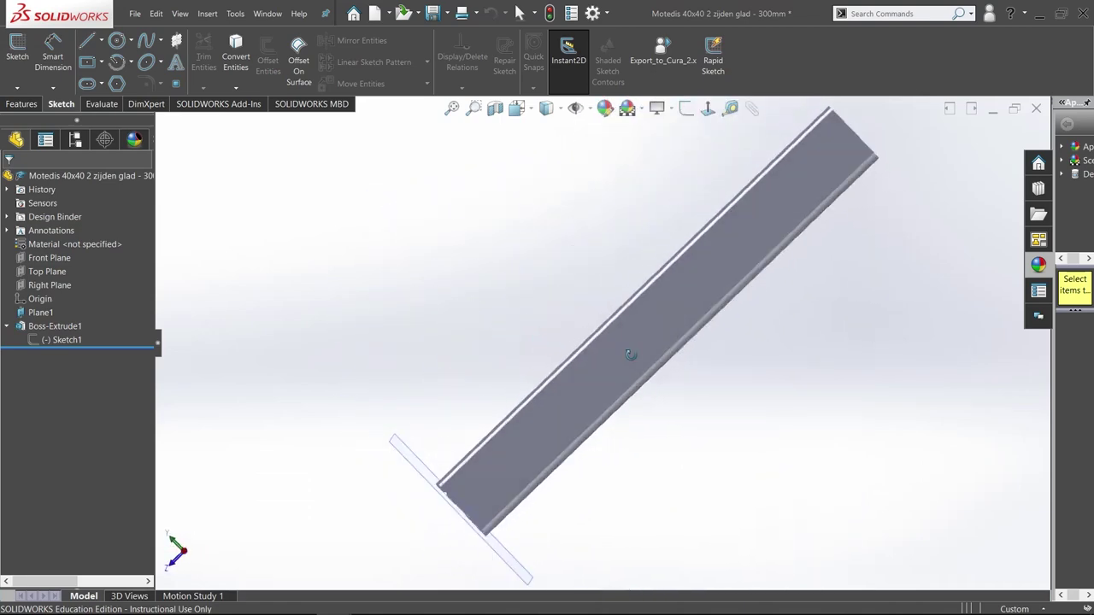
middle_click_drag(630, 355, 674, 390)
scroll(674, 393, "down", 3)
scroll(654, 356, "up", 2)
scroll(615, 337, "down", 3)
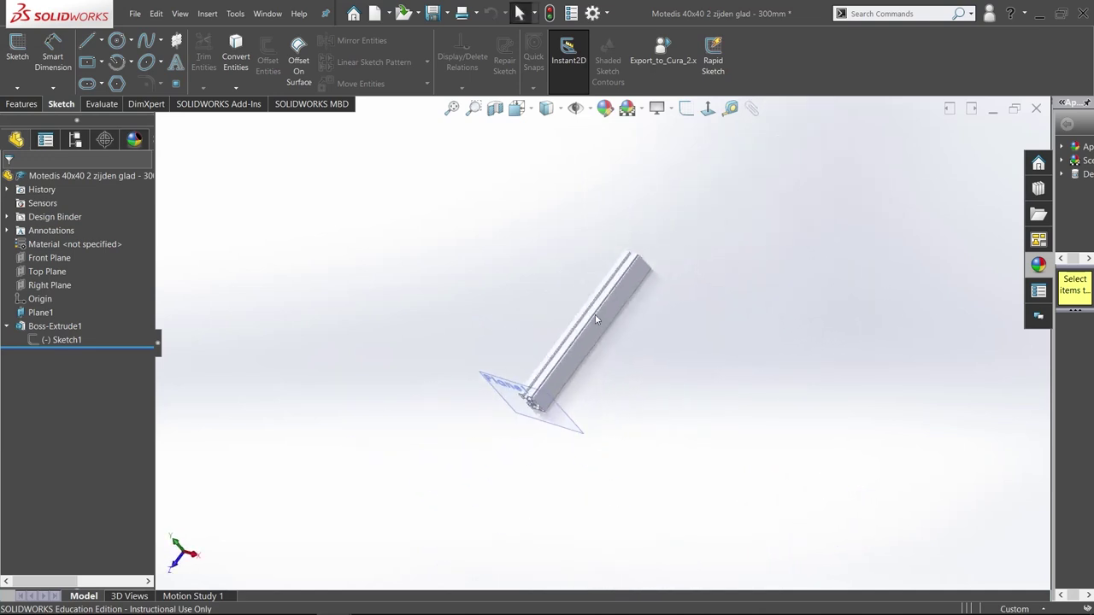
scroll(603, 295, "down", 5)
middle_click_drag(666, 272, 548, 198)
scroll(650, 294, "down", 4)
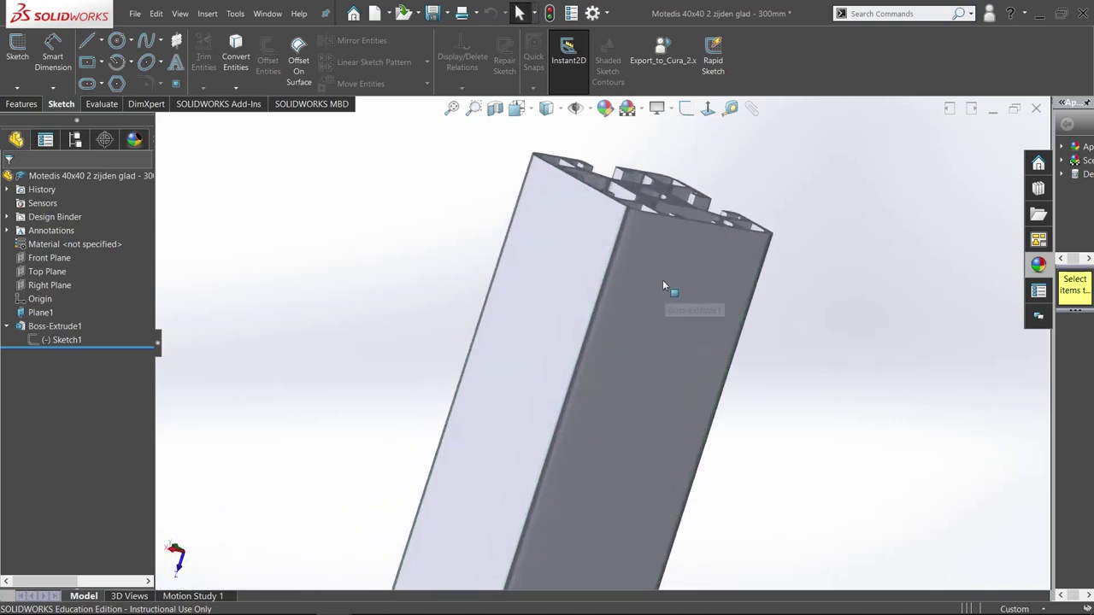
scroll(665, 280, "down", 3)
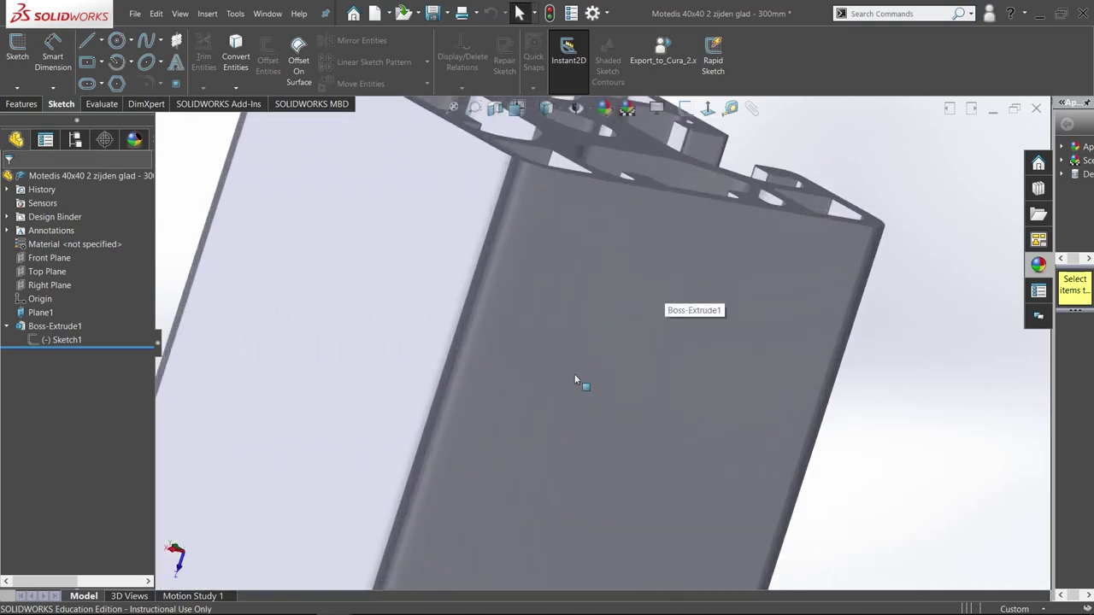
scroll(591, 409, "up", 8)
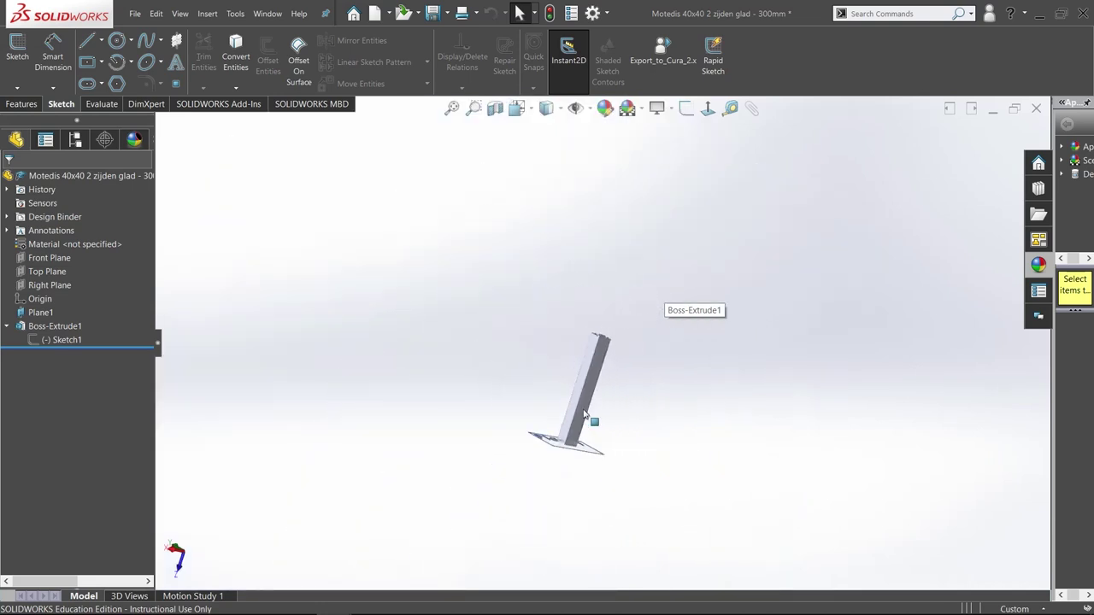
middle_click_drag(542, 367, 654, 460)
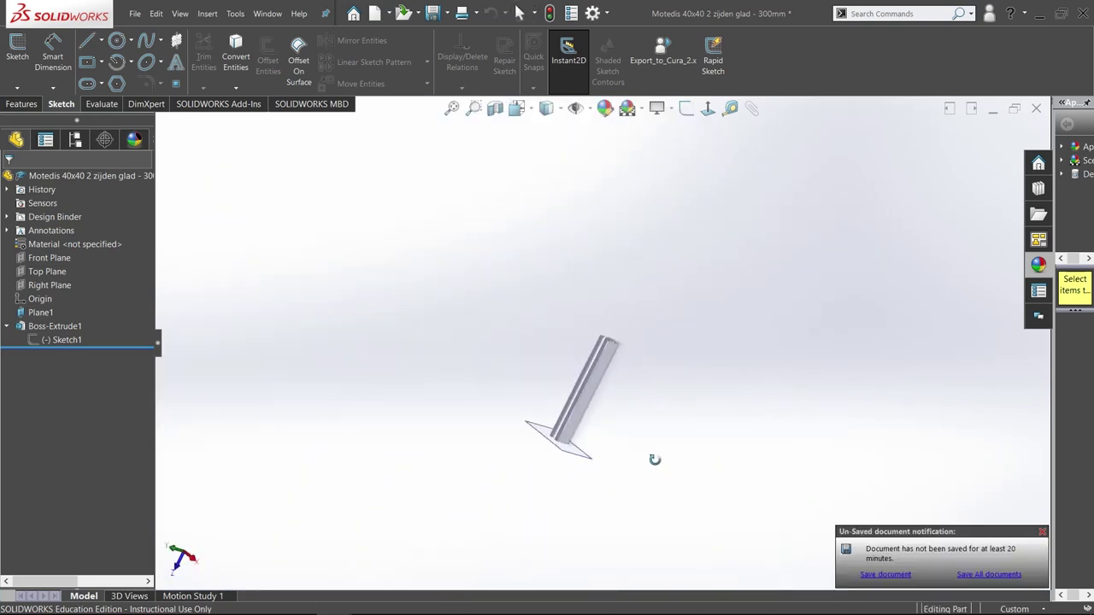
- Close the profile part with Don't Save, then zoom and orbit the Core XY assembly
left_click(1038, 111)
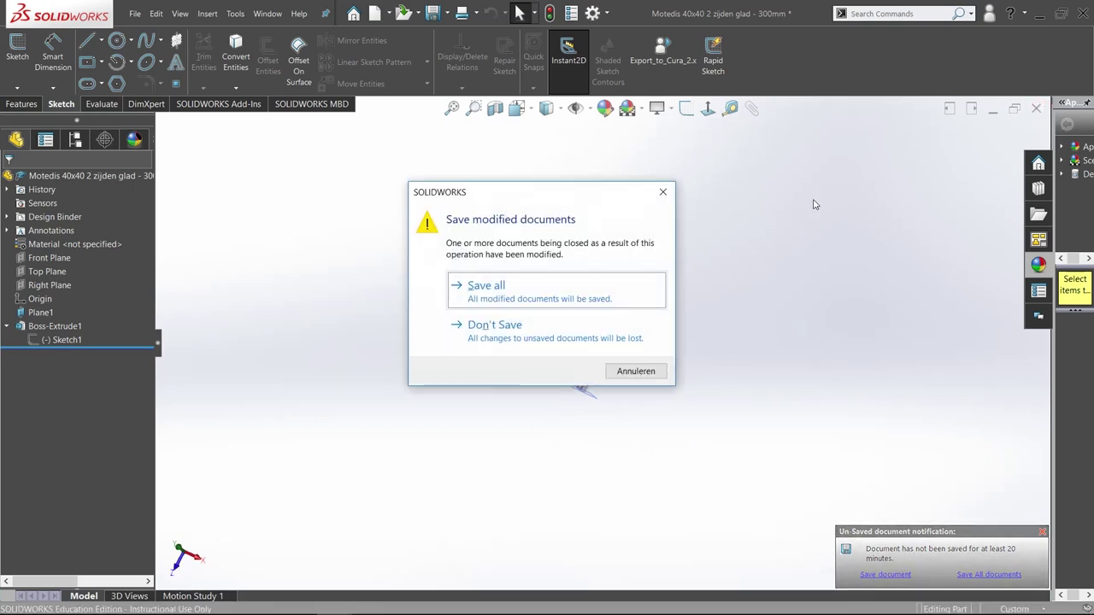
left_click(612, 330)
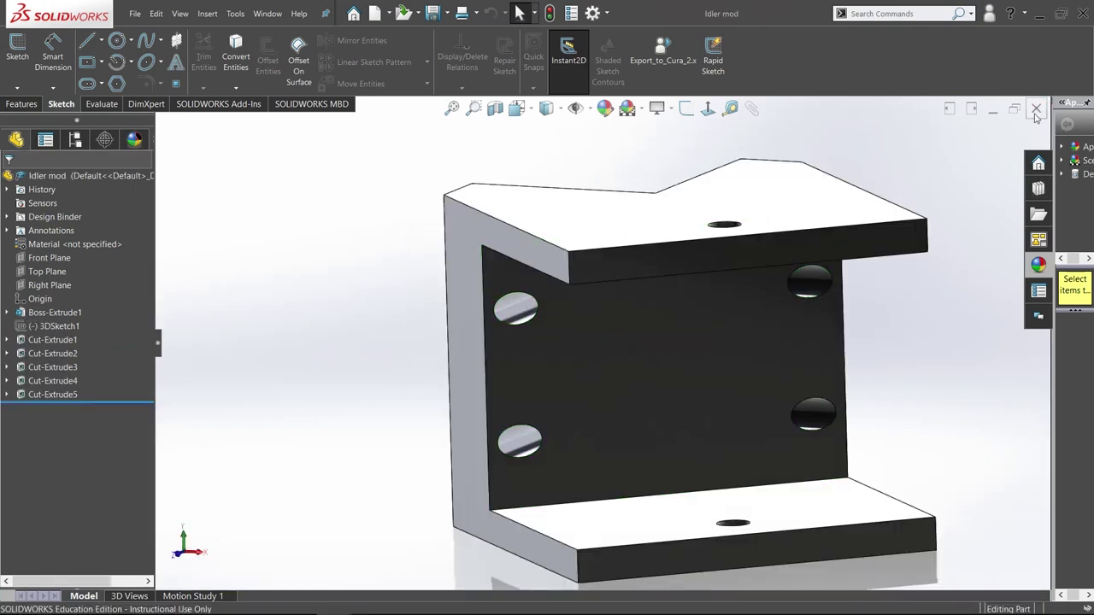
scroll(834, 428, "up", 5)
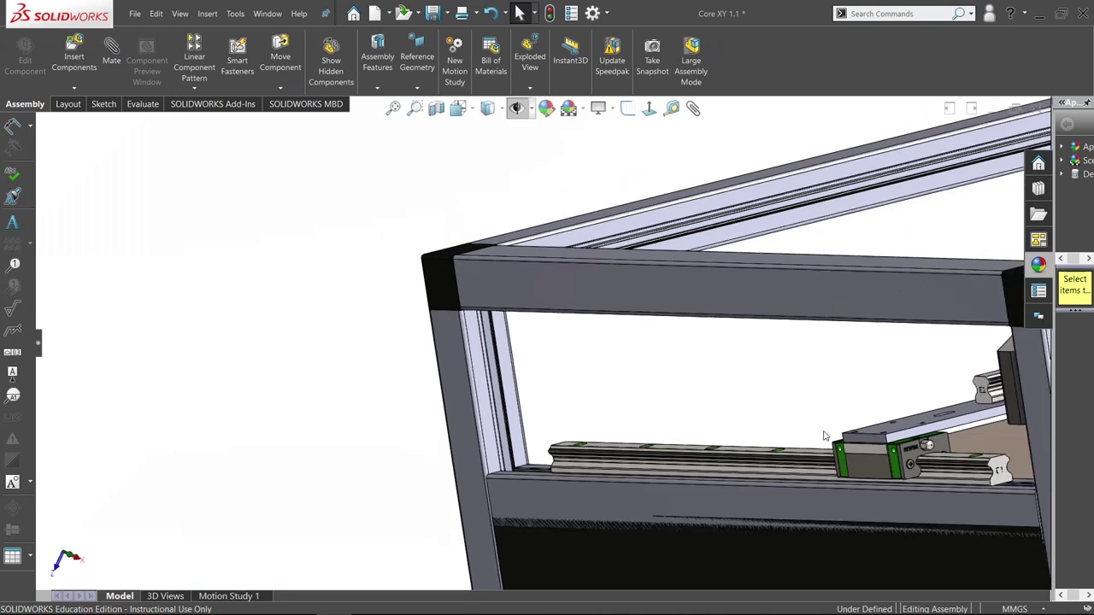
scroll(823, 437, "up", 3)
middle_click_drag(556, 318, 517, 267)
- Inspect the fused power socket and switch up close, then fit the whole printer in view
scroll(643, 436, "down", 10)
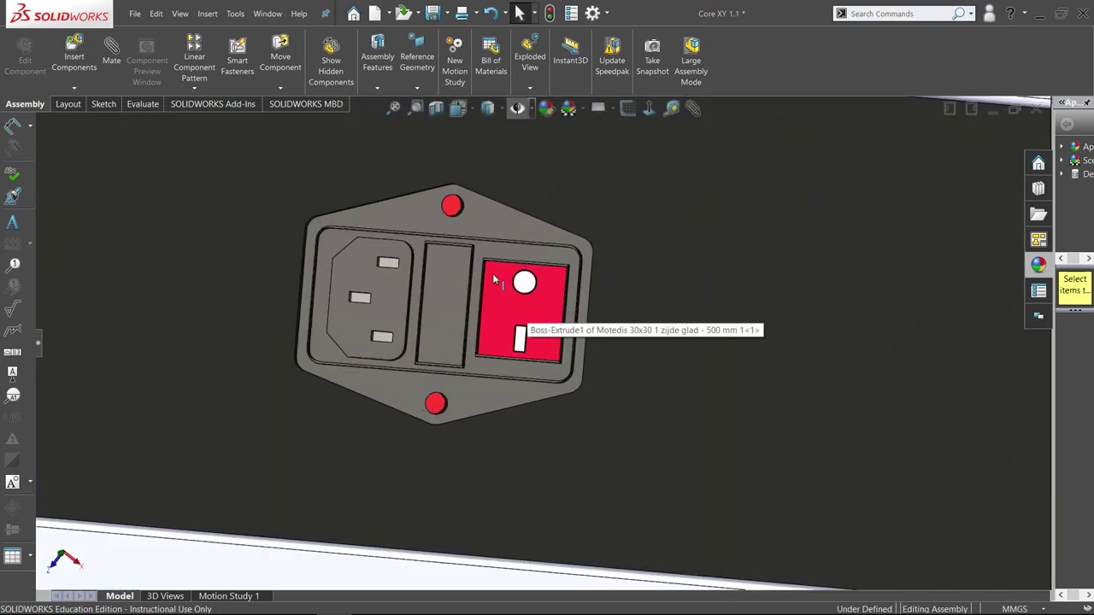
scroll(827, 325, "up", 8)
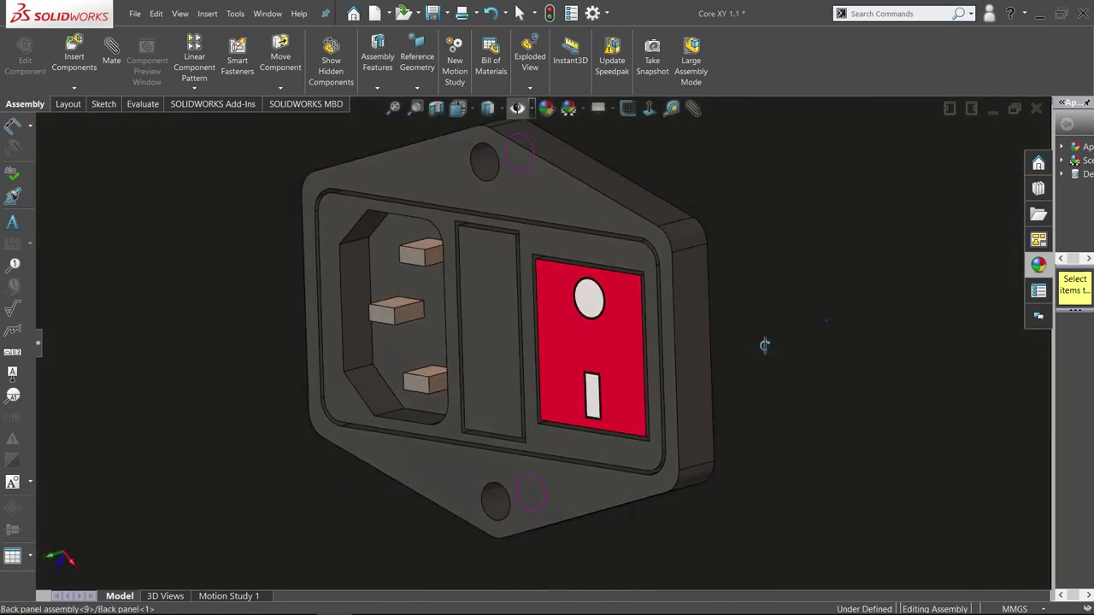
scroll(537, 349, "down", 10)
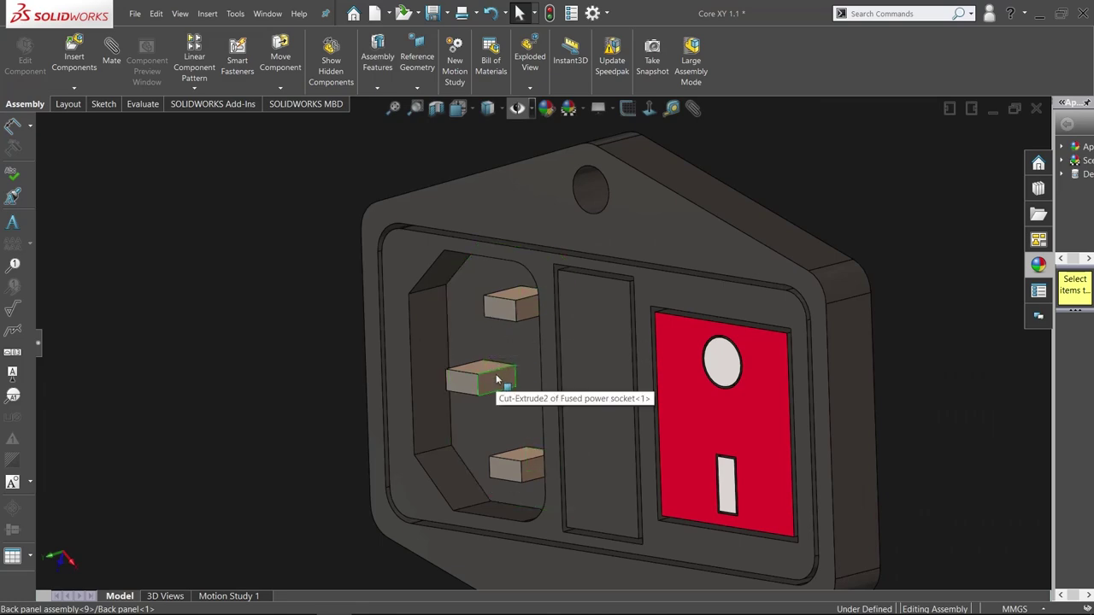
scroll(496, 378, "up", 10)
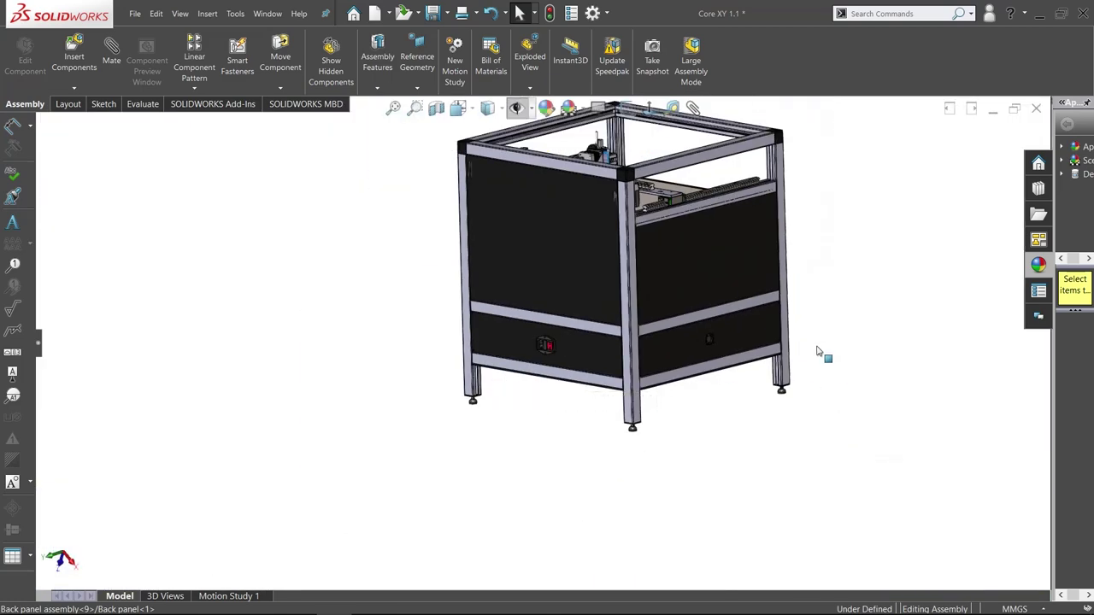
middle_click_drag(803, 309, 608, 334)
scroll(755, 349, "up", 3)
key("f")
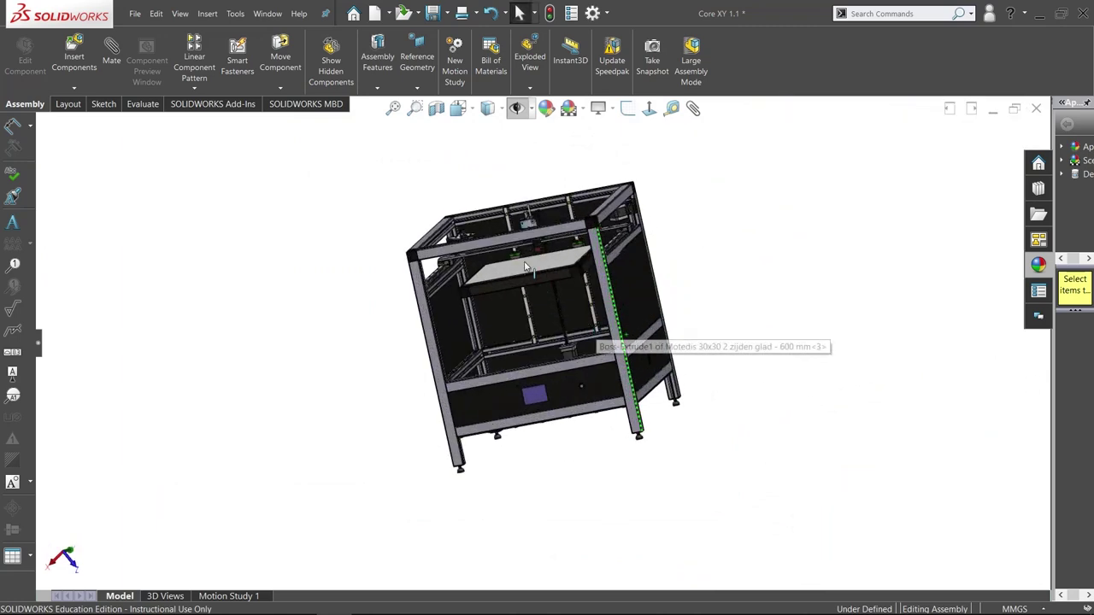
scroll(528, 269, "down", 2)
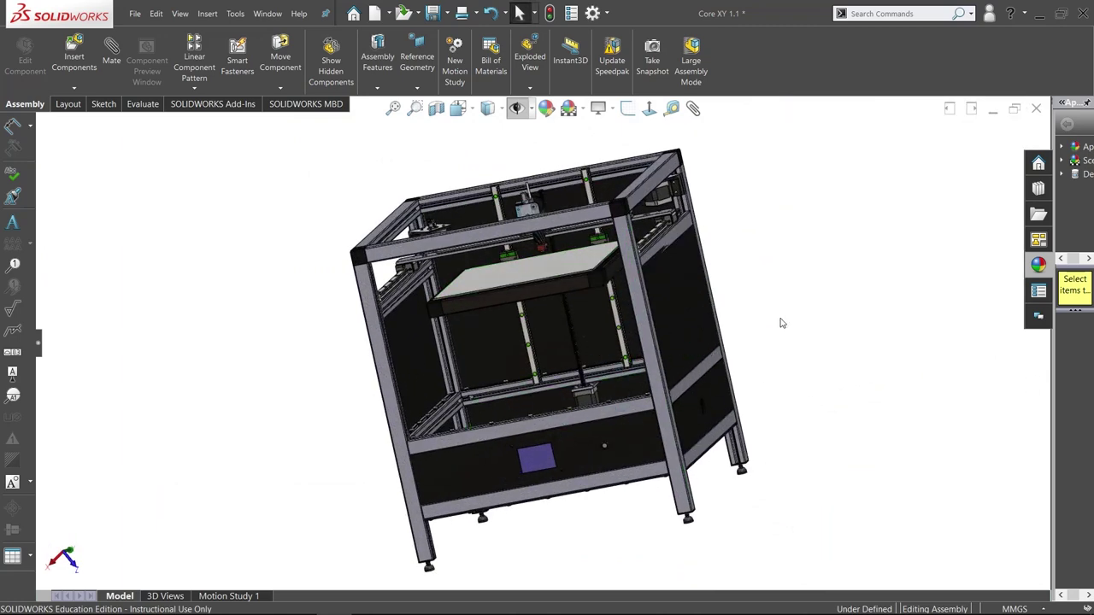
middle_click_drag(780, 323, 747, 374)
scroll(662, 359, "up", 5)
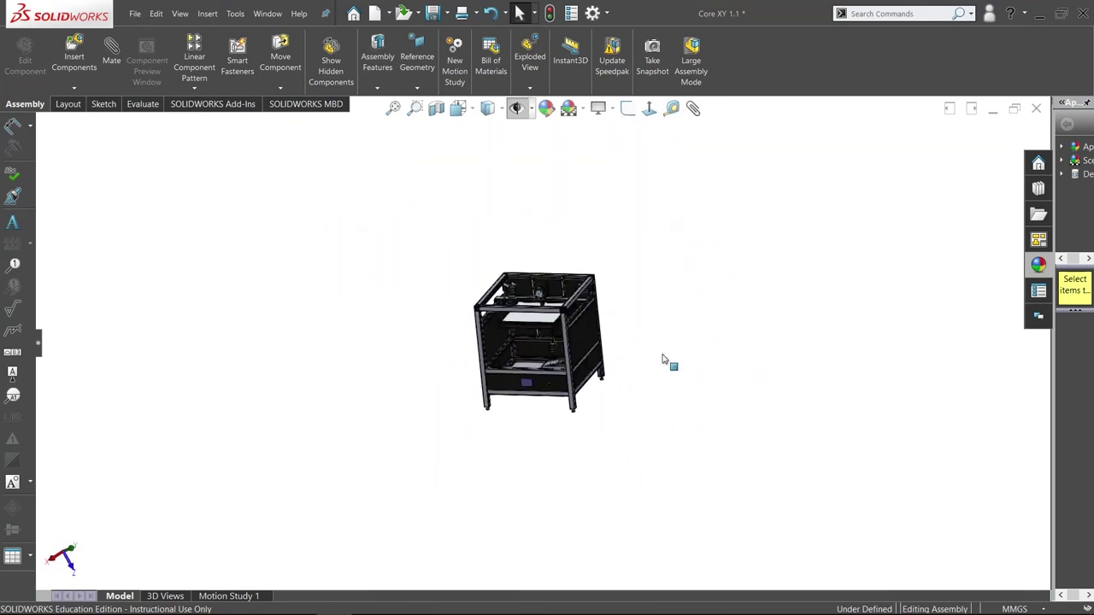
scroll(555, 323, "down", 5)
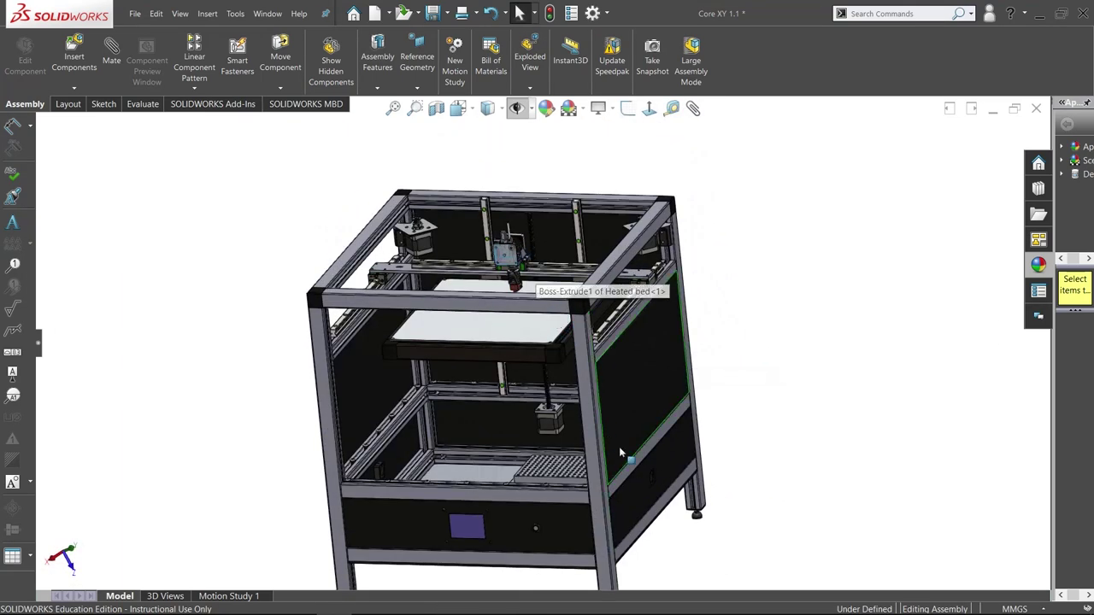
scroll(518, 516, "up", 5)
scroll(526, 487, "down", 4)
scroll(547, 325, "up", 3)
scroll(547, 321, "down", 8)
scroll(554, 440, "up", 4)
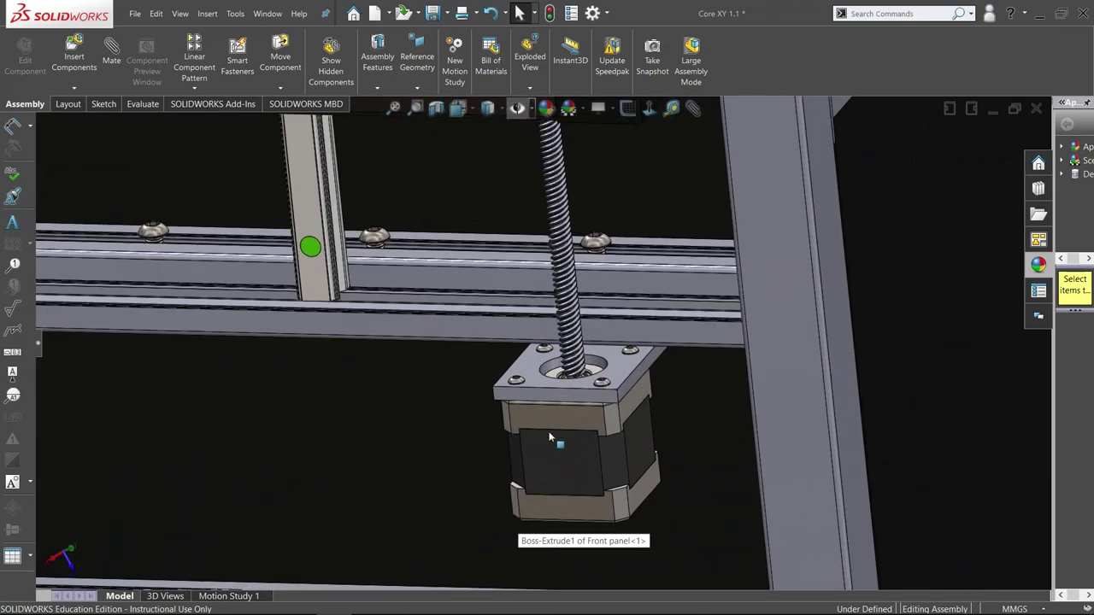
scroll(562, 401, "up", 4)
scroll(554, 393, "down", 7)
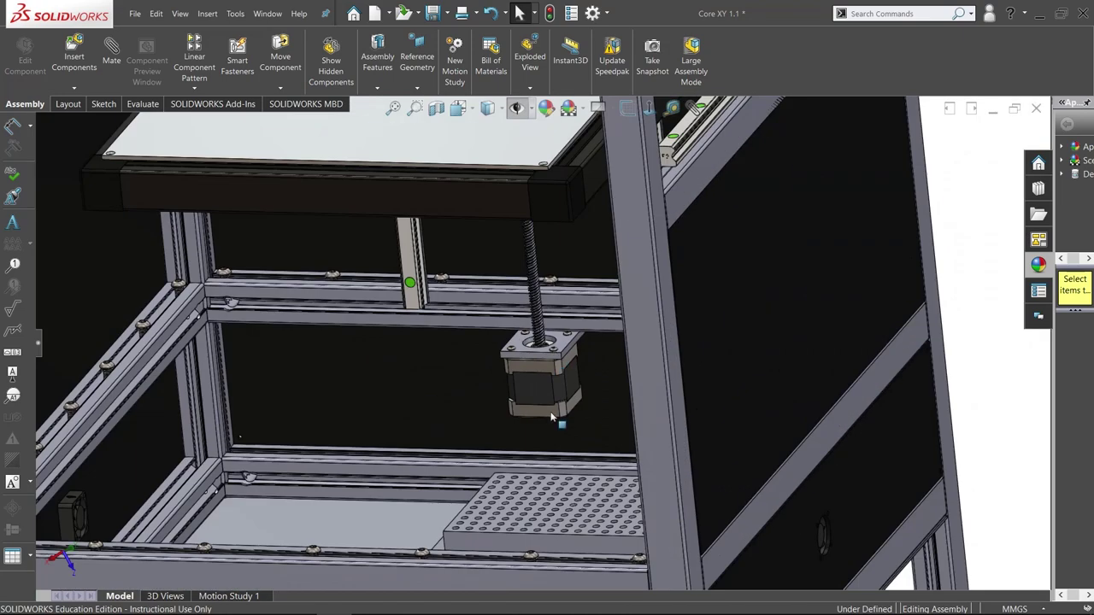
scroll(548, 381, "up", 4)
scroll(544, 383, "down", 8)
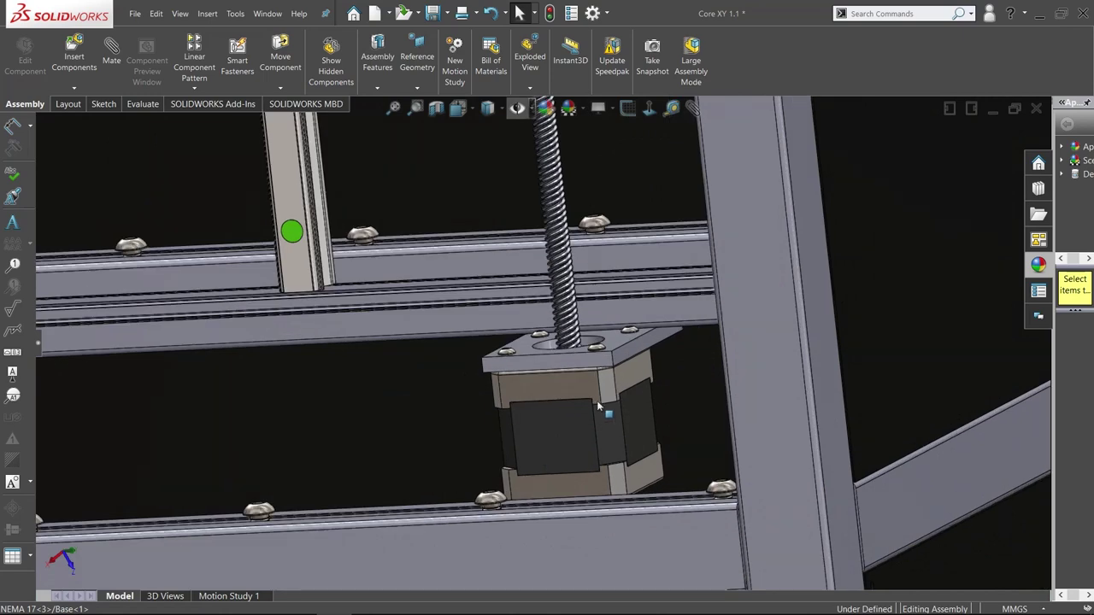
middle_click_drag(596, 400, 624, 417)
scroll(612, 411, "up", 5)
scroll(612, 411, "up", 5)
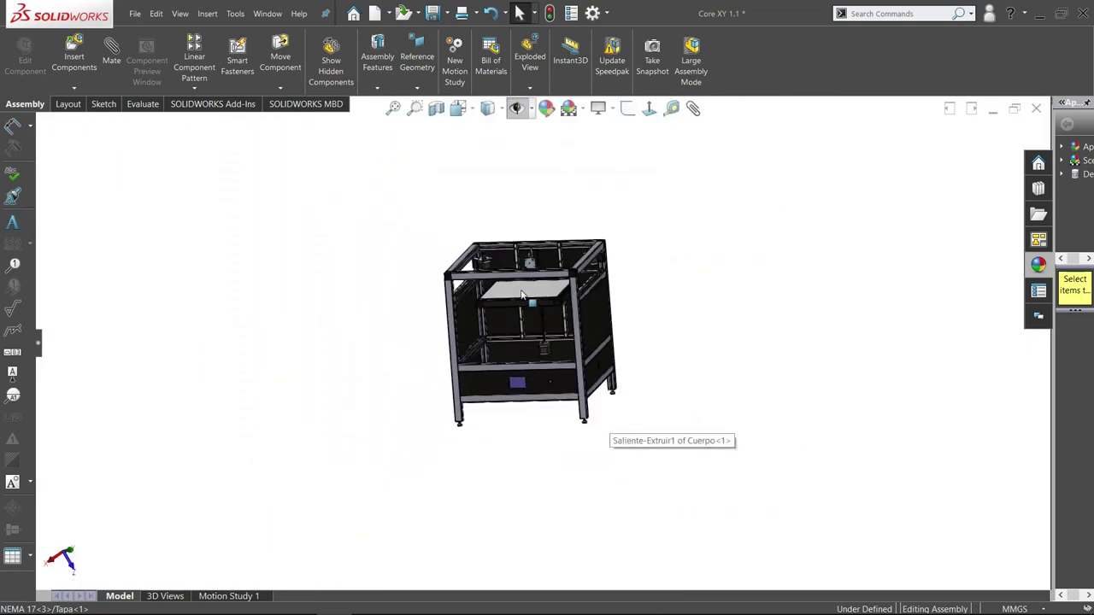
scroll(523, 295, "down", 4)
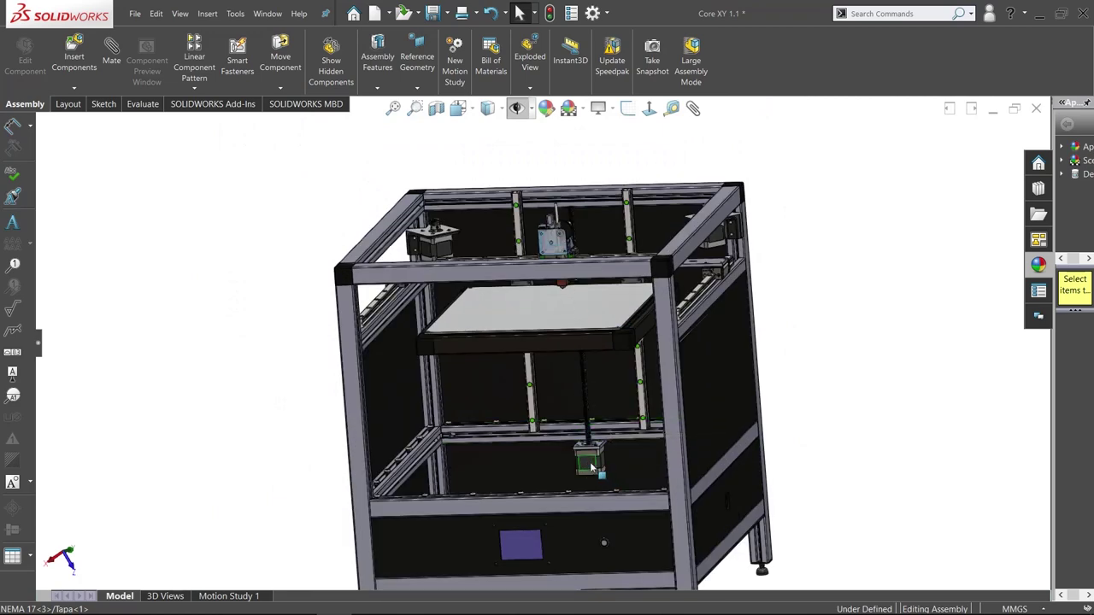
scroll(591, 467, "down", 4)
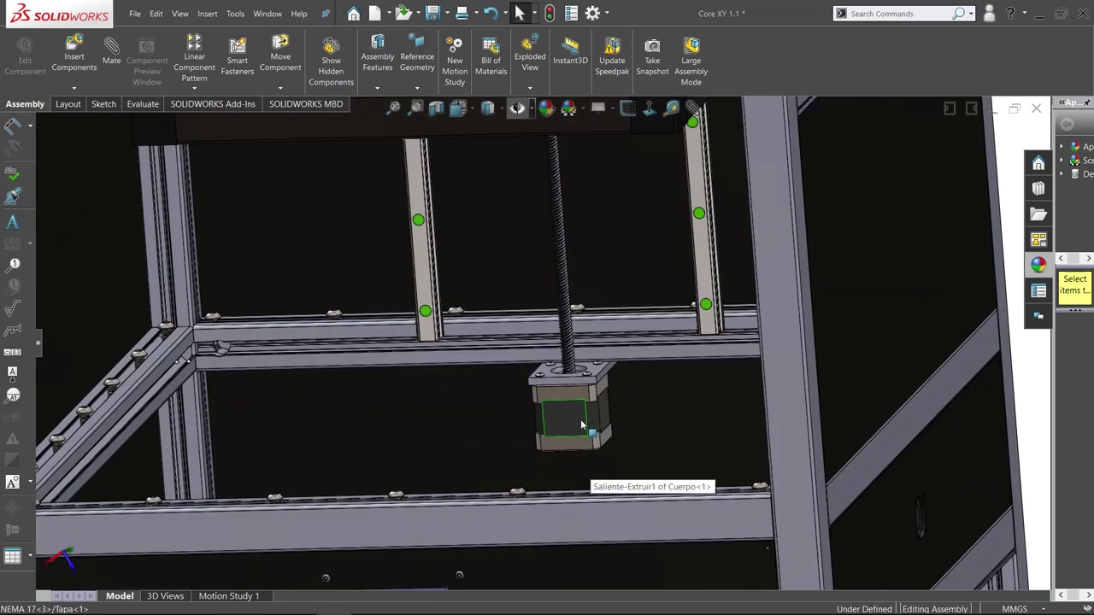
scroll(581, 425, "up", 5)
middle_click_drag(568, 269, 564, 306)
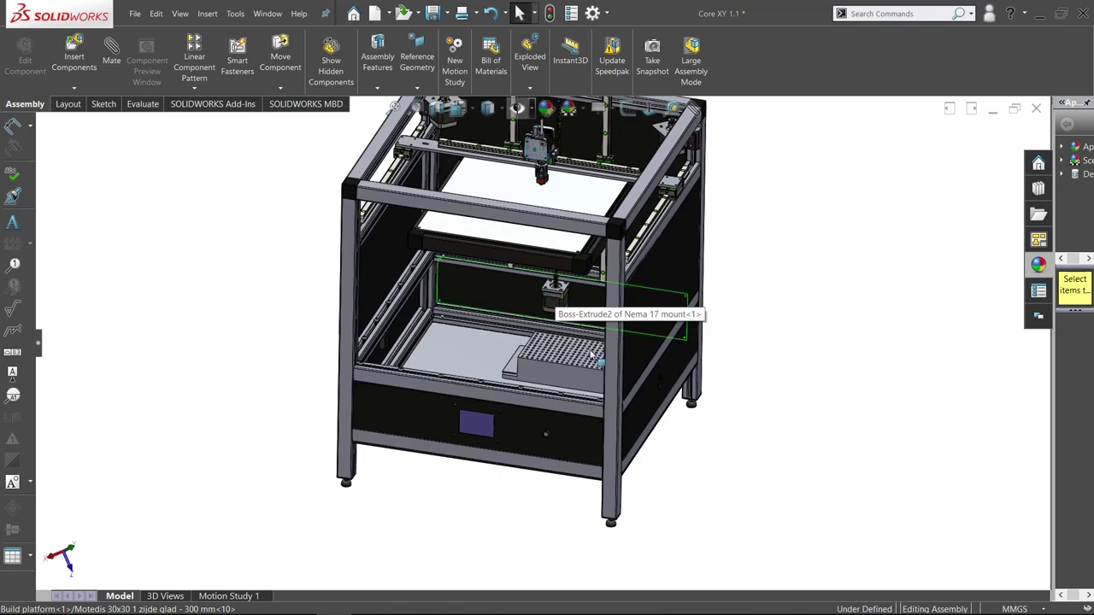
middle_click_drag(596, 376, 588, 370)
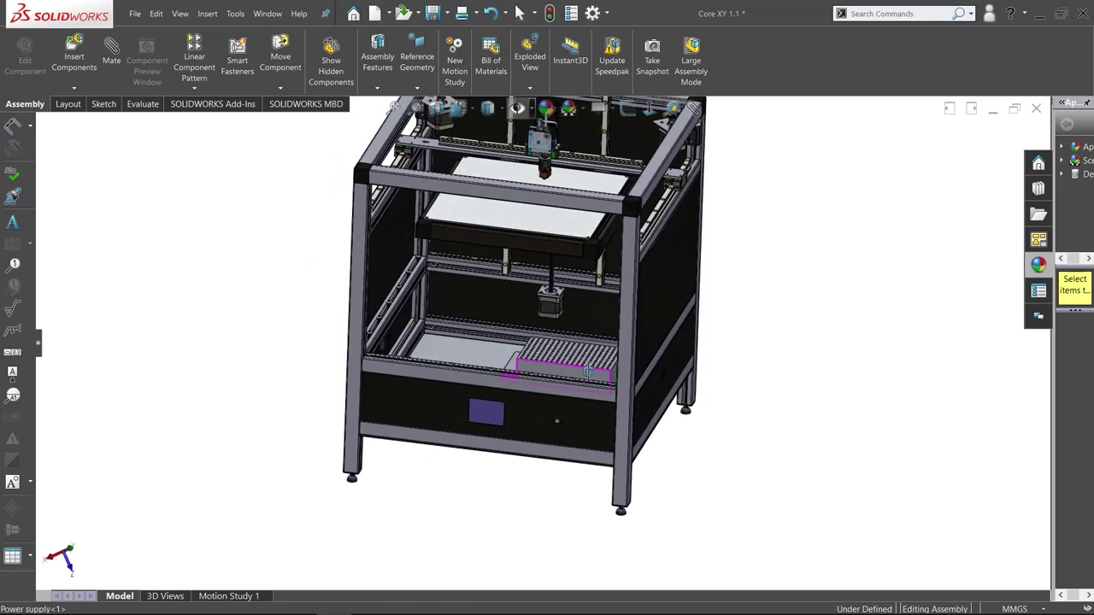
scroll(598, 380, "up", 5)
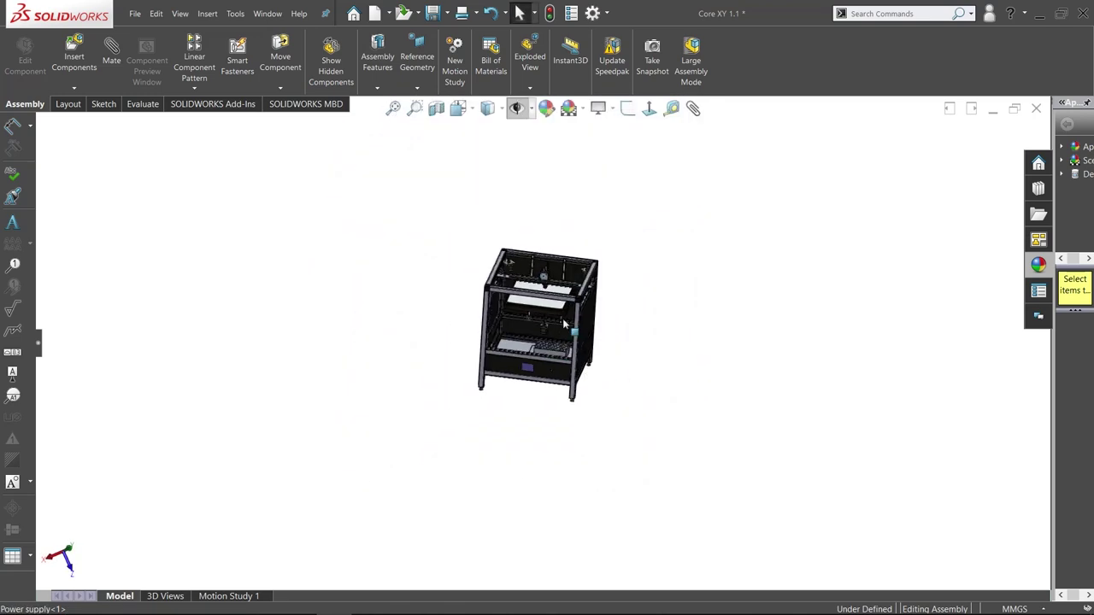
scroll(564, 323, "down", 3)
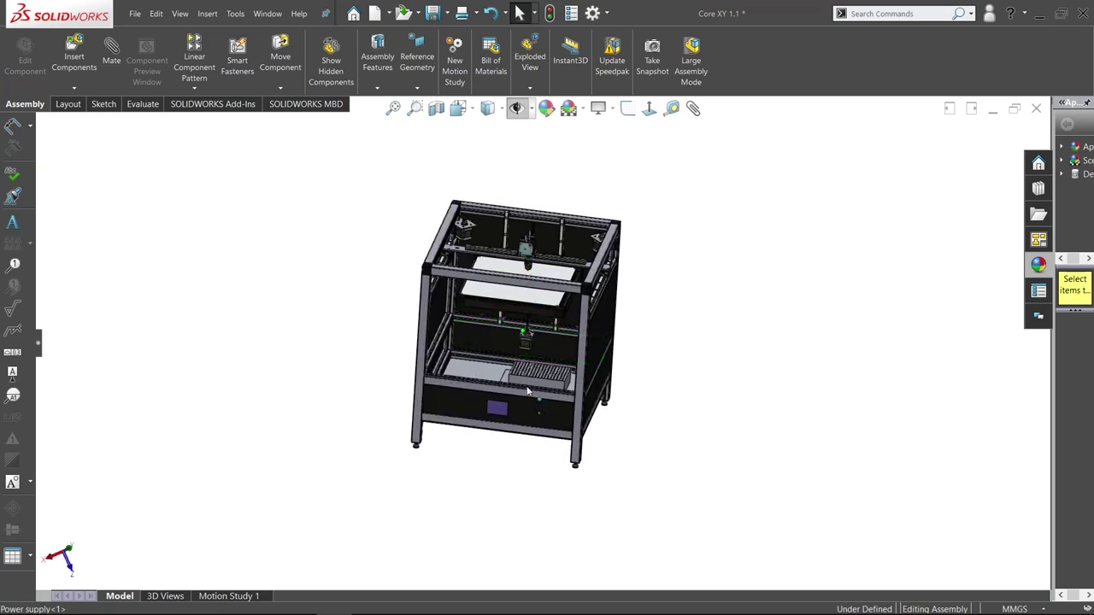
scroll(525, 386, "down", 8)
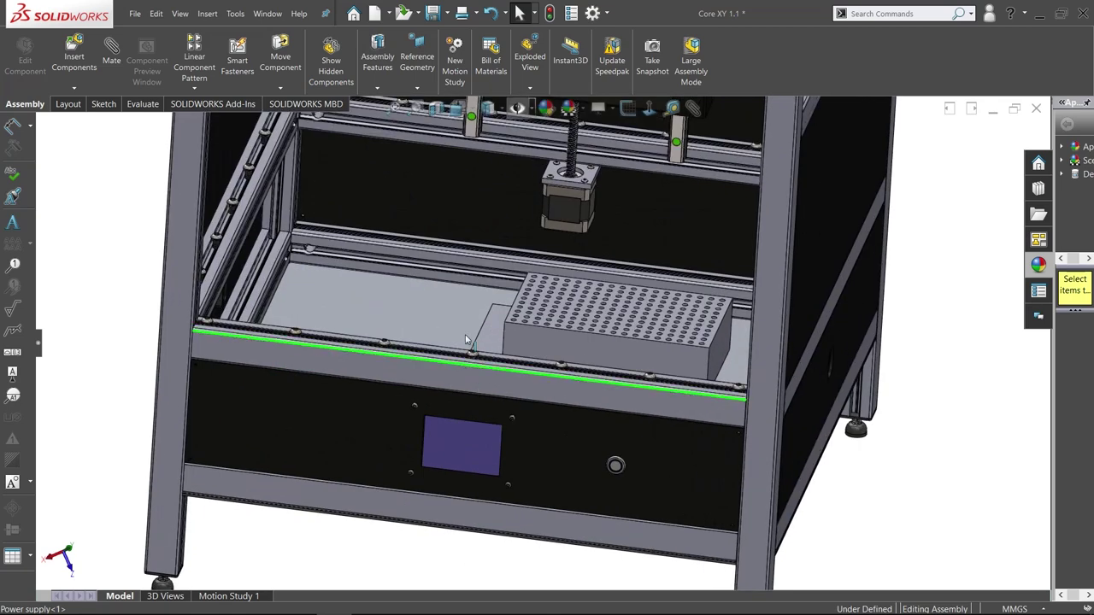
scroll(544, 363, "up", 5)
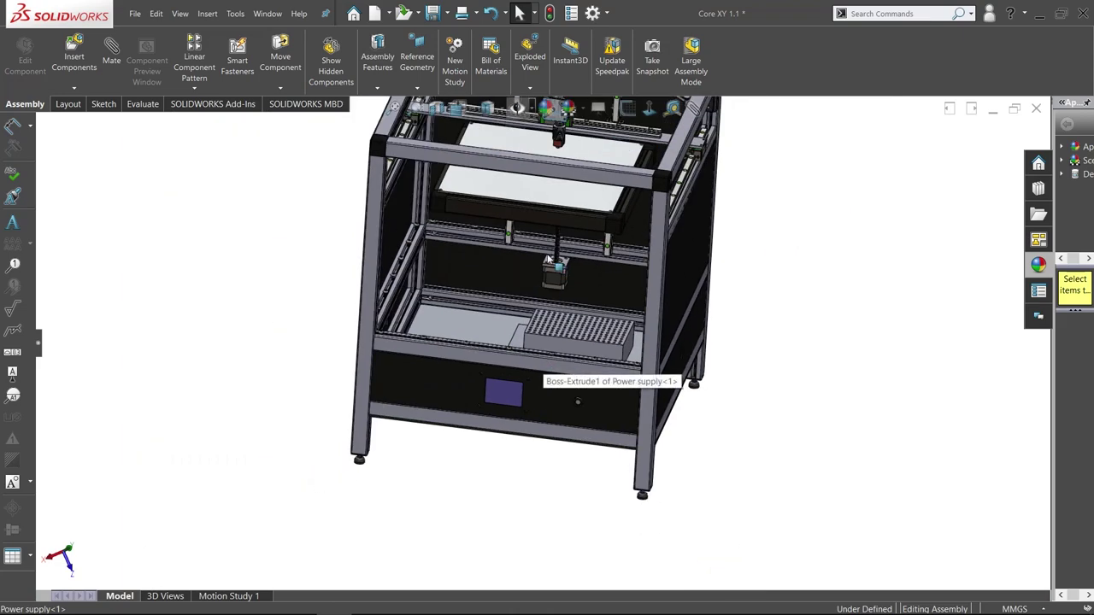
scroll(530, 346, "down", 8)
scroll(554, 368, "down", 5)
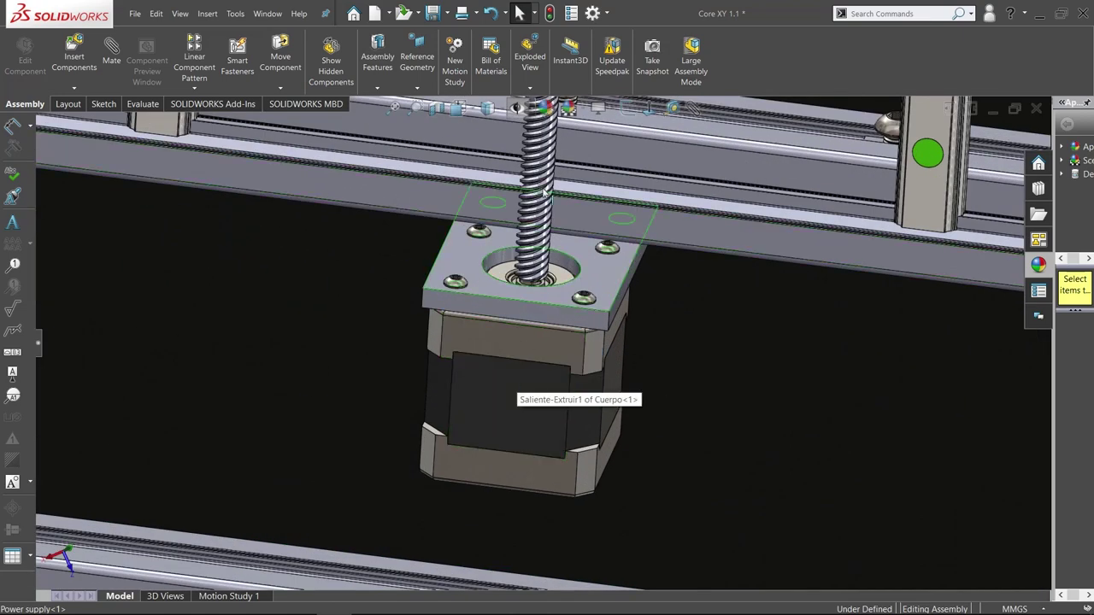
scroll(562, 373, "up", 6)
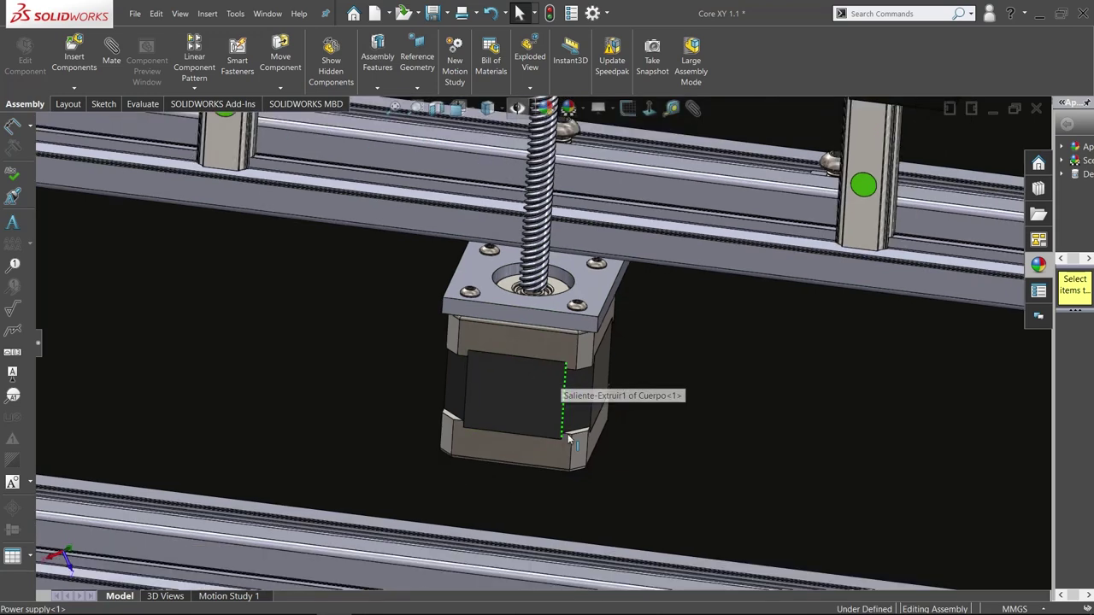
scroll(572, 404, "up", 6)
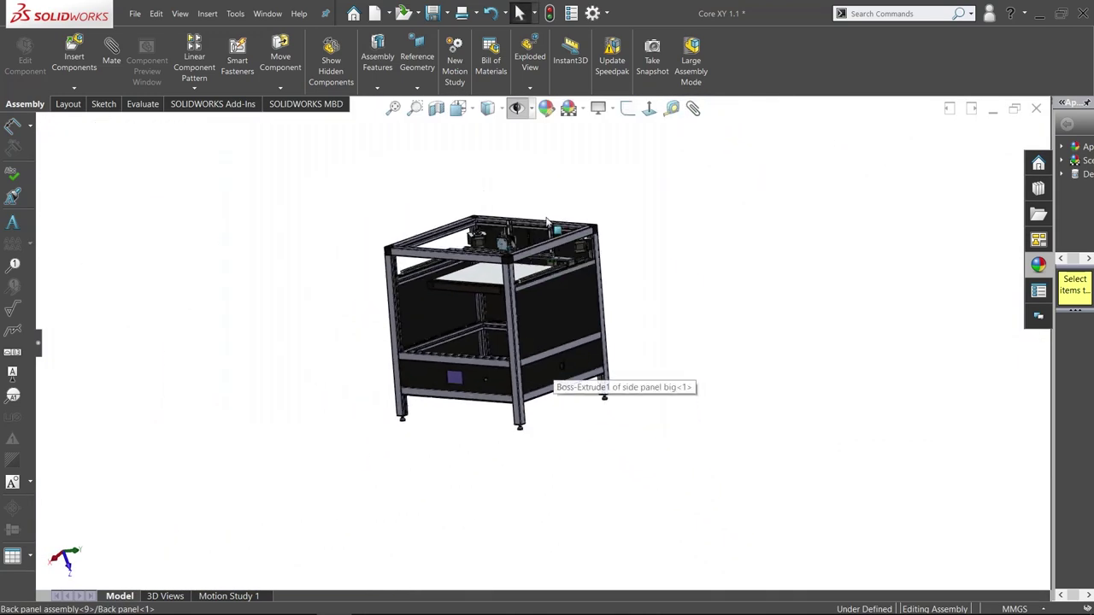
scroll(603, 376, "down", 10)
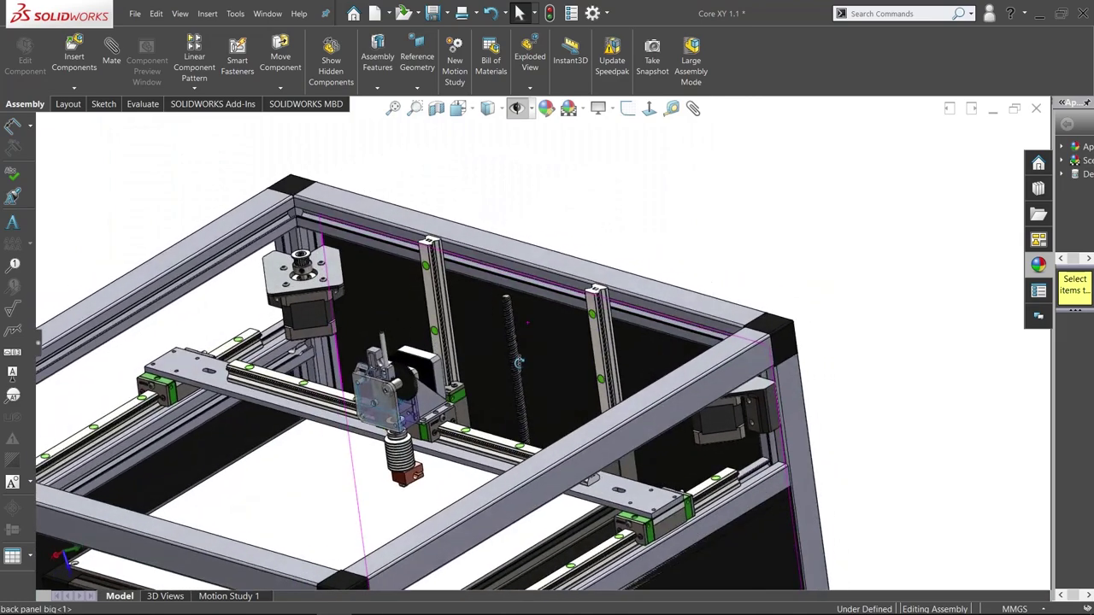
middle_click_drag(518, 364, 489, 428)
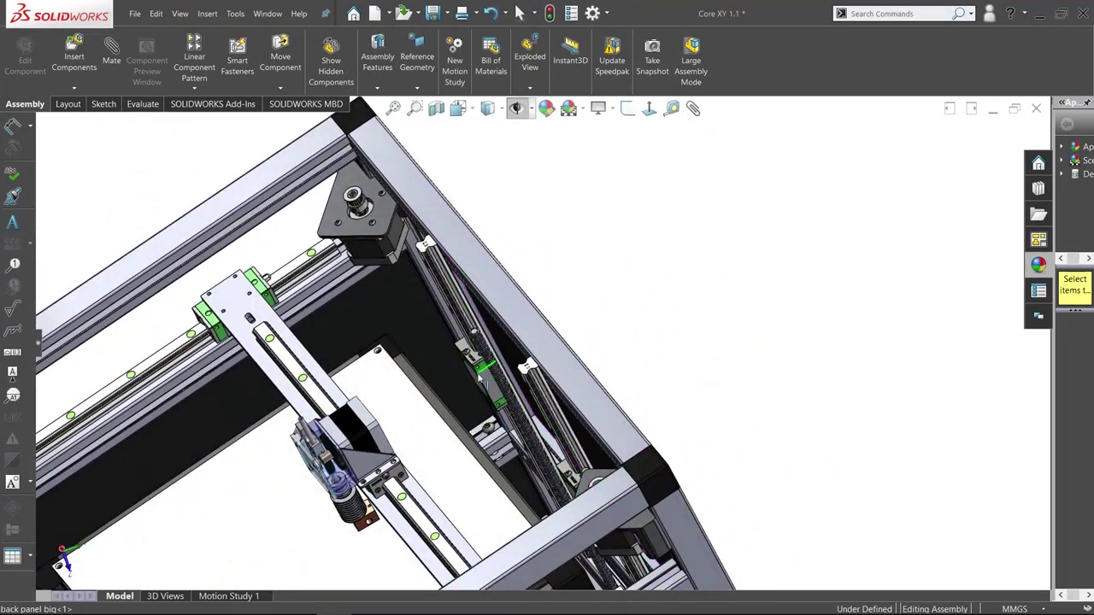
key("ctrl+7")
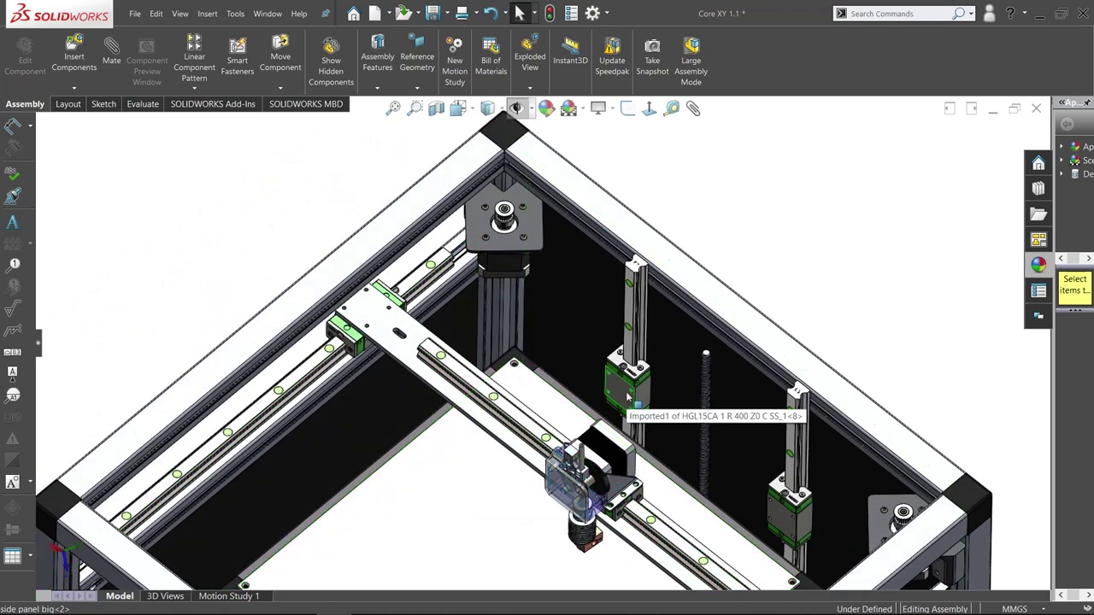
scroll(625, 393, "down", 4)
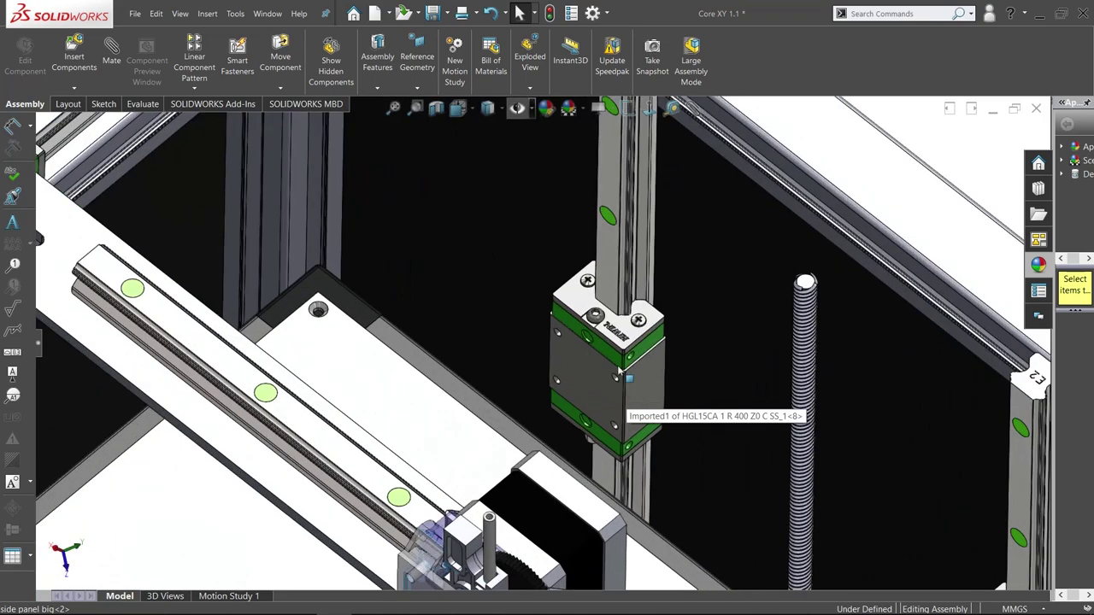
scroll(613, 386, "up", 6)
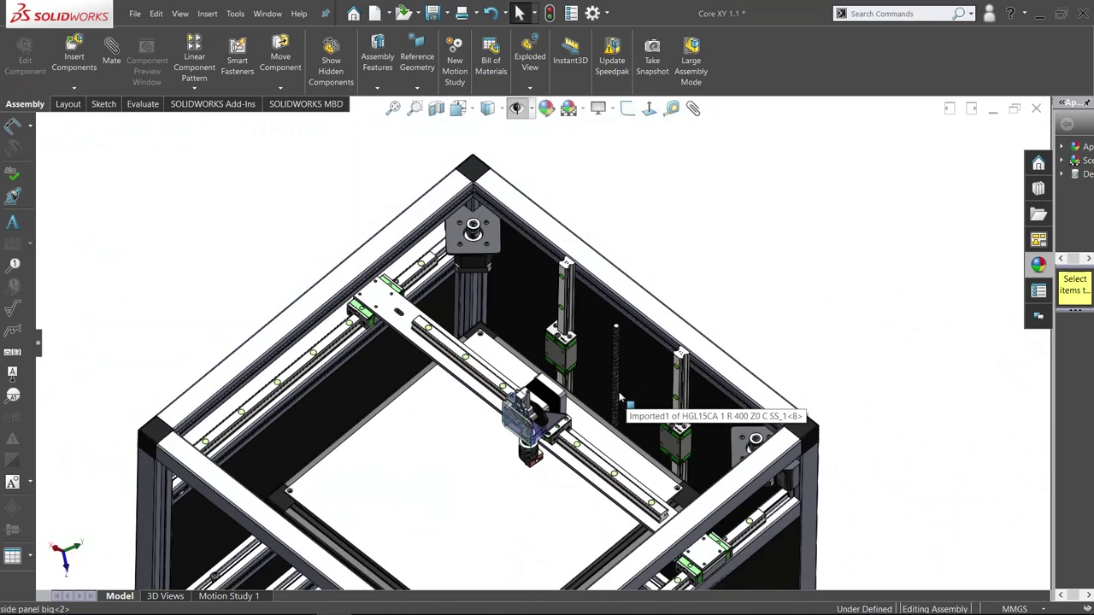
scroll(621, 397, "up", 2)
scroll(564, 347, "down", 7)
scroll(540, 352, "down", 3)
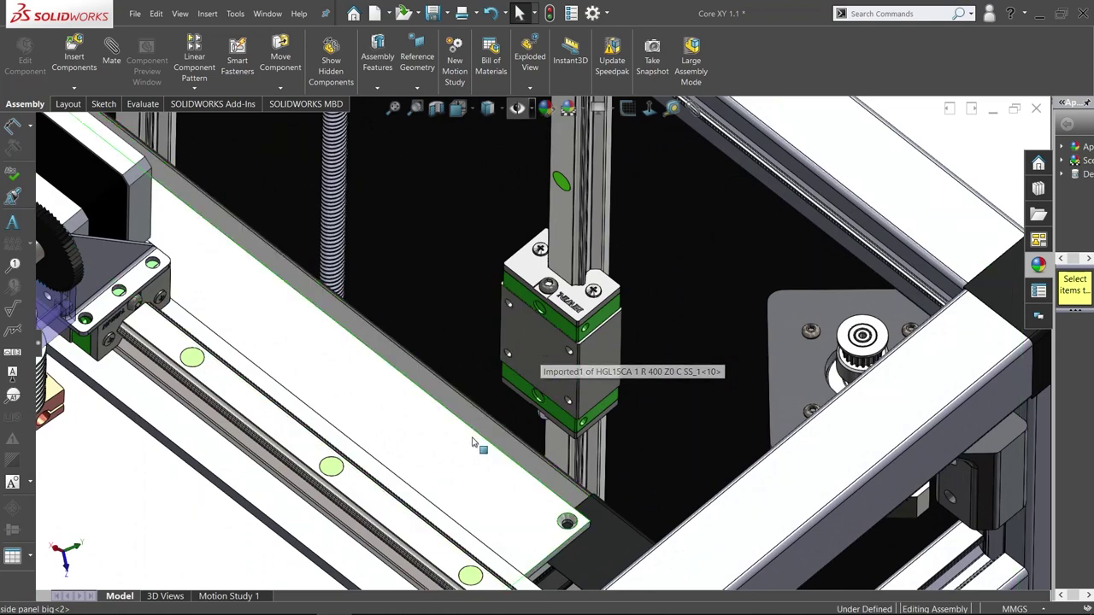
scroll(439, 452, "up", 10)
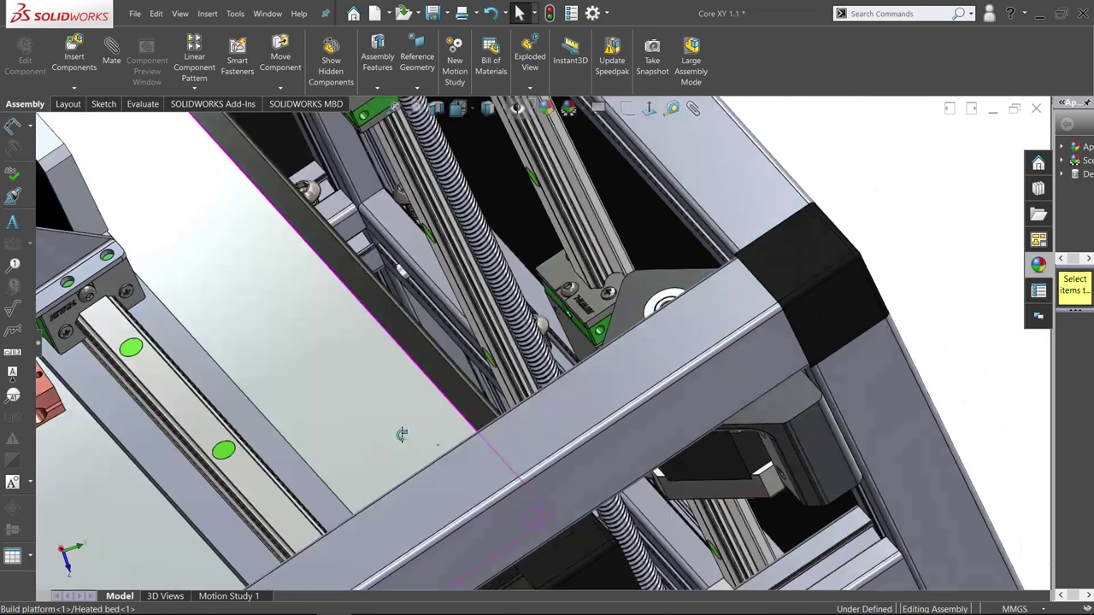
scroll(465, 372, "down", 3)
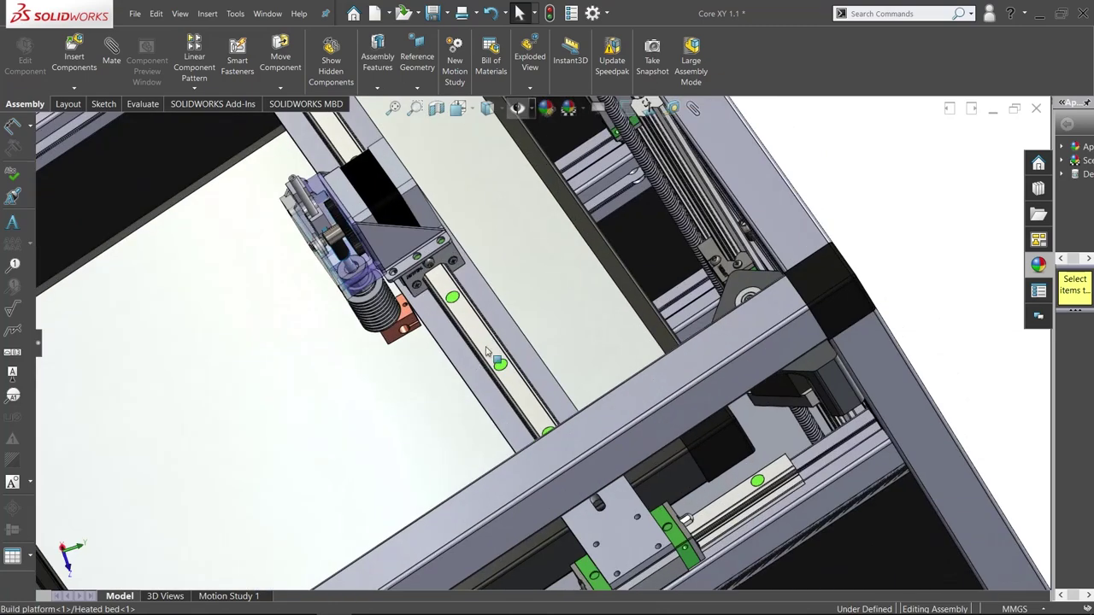
scroll(541, 253, "up", 5)
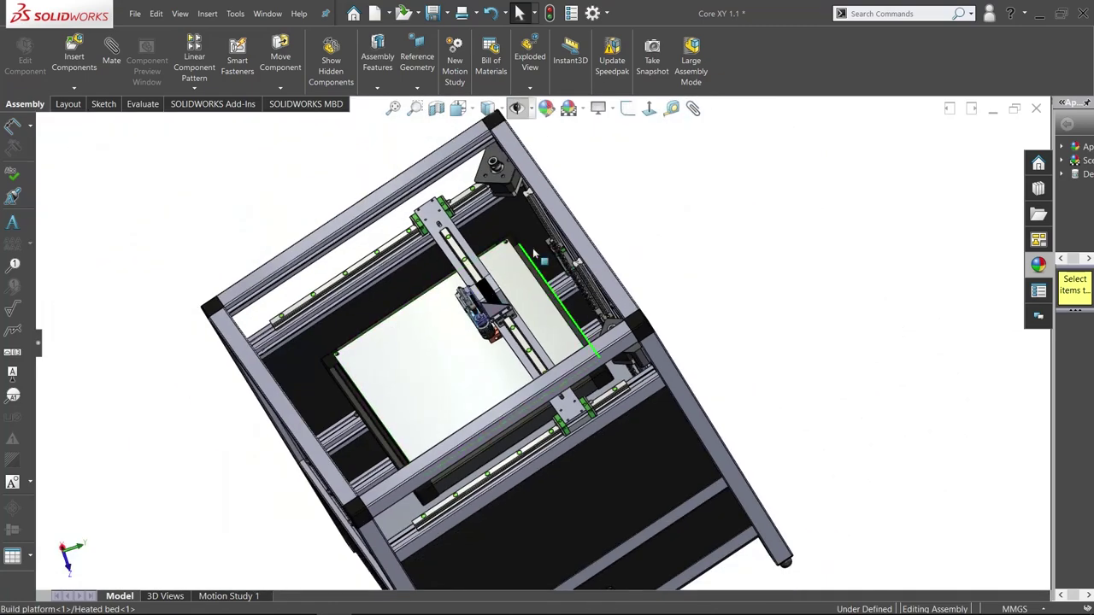
middle_click_drag(551, 297, 557, 268)
scroll(557, 270, "down", 4)
middle_click_drag(525, 304, 581, 291)
scroll(589, 290, "down", 5)
scroll(629, 375, "up", 10)
middle_click_drag(476, 483, 547, 308)
scroll(487, 416, "down", 8)
middle_click_drag(479, 420, 487, 429)
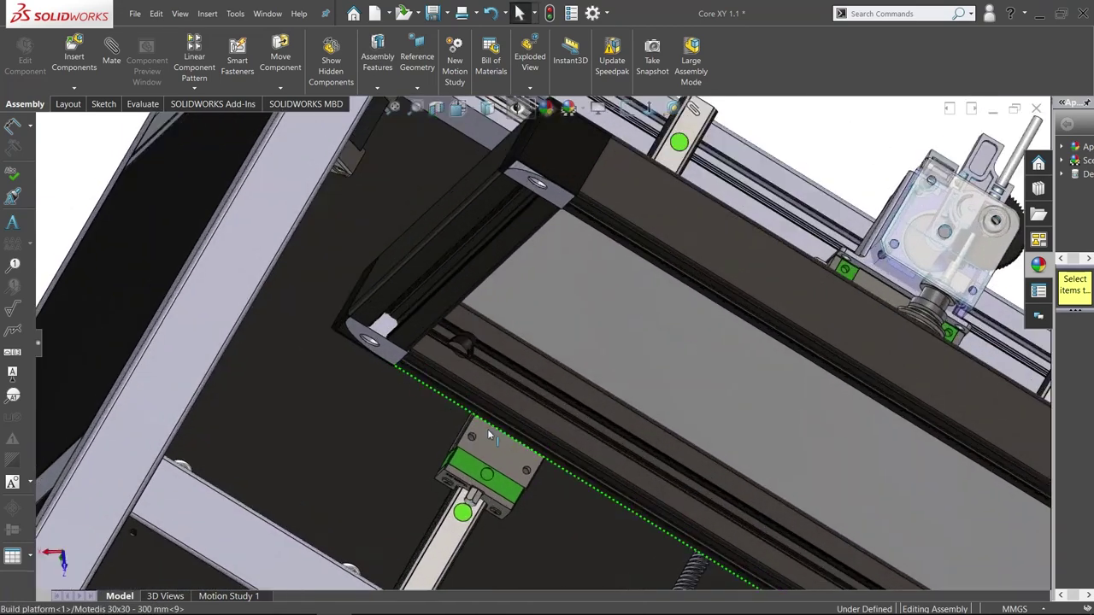
scroll(487, 429, "down", 5)
middle_click_drag(579, 385, 581, 379)
left_click(581, 379)
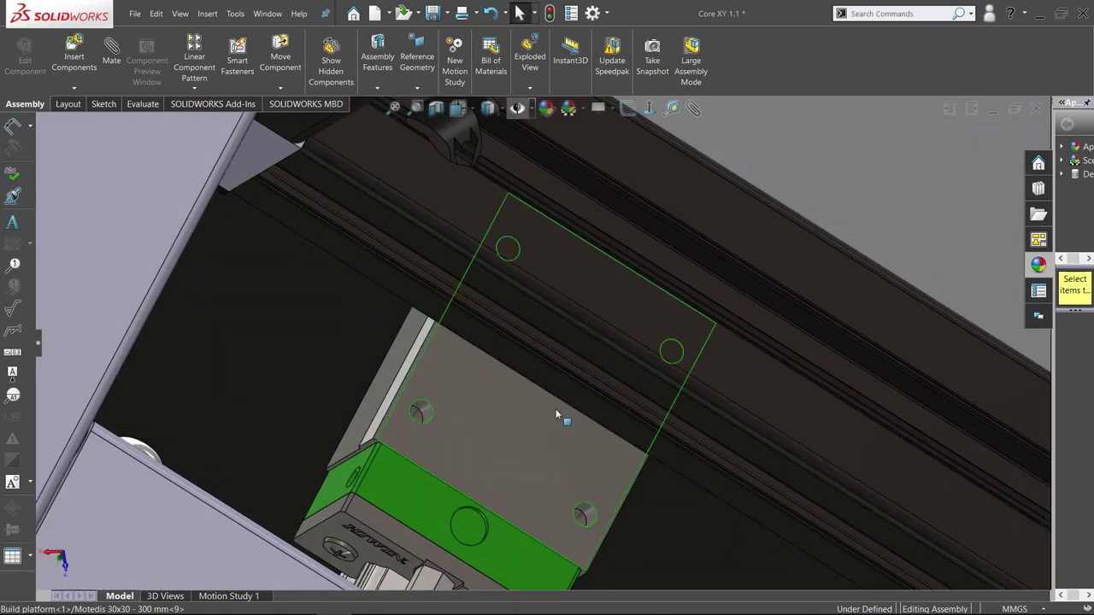
scroll(621, 389, "up", 5)
middle_click_drag(675, 340, 673, 398)
key("f")
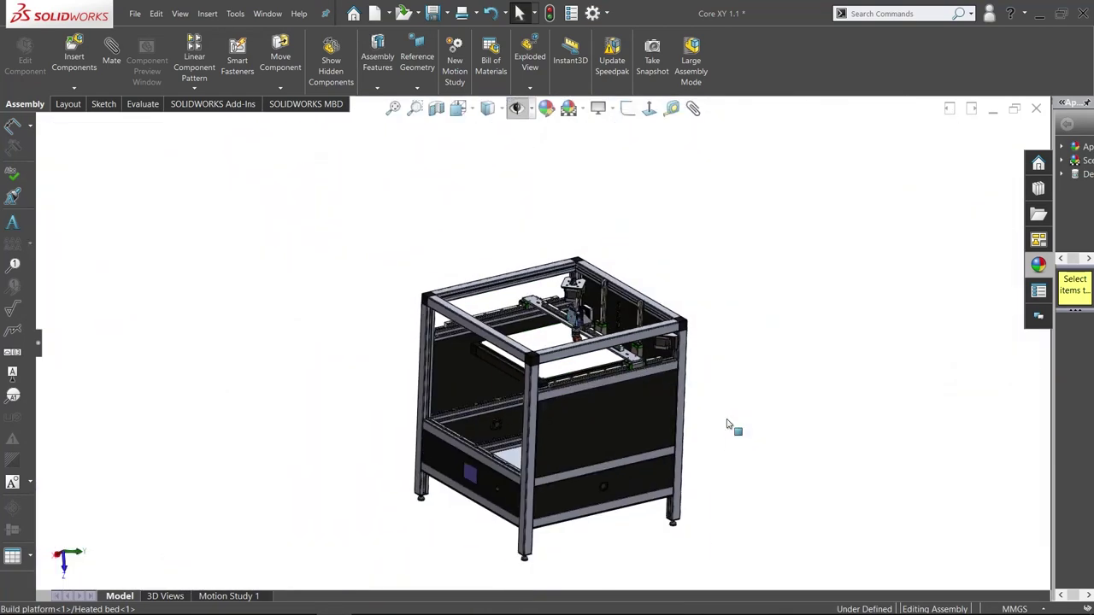
middle_click_drag(510, 404, 559, 260)
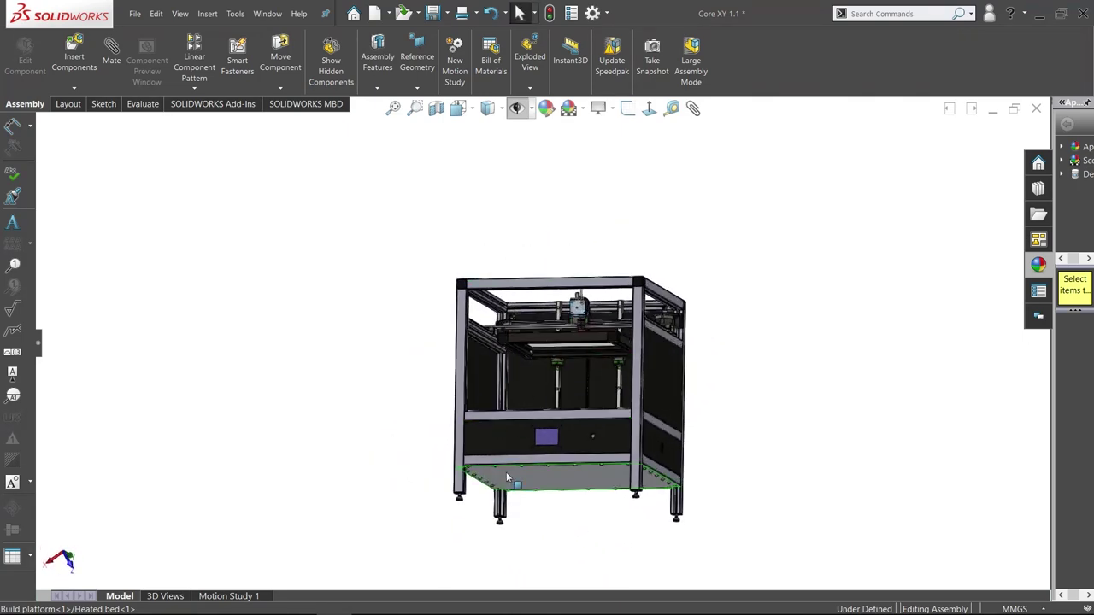
scroll(522, 445, "up", 2)
scroll(486, 347, "down", 10)
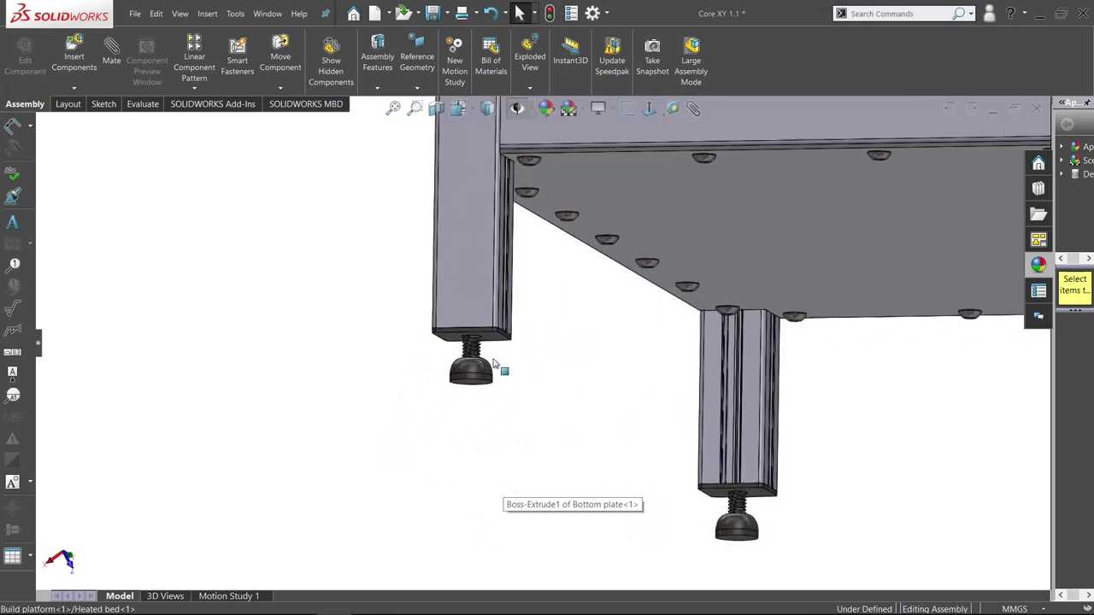
scroll(493, 364, "down", 6)
scroll(489, 422, "up", 5)
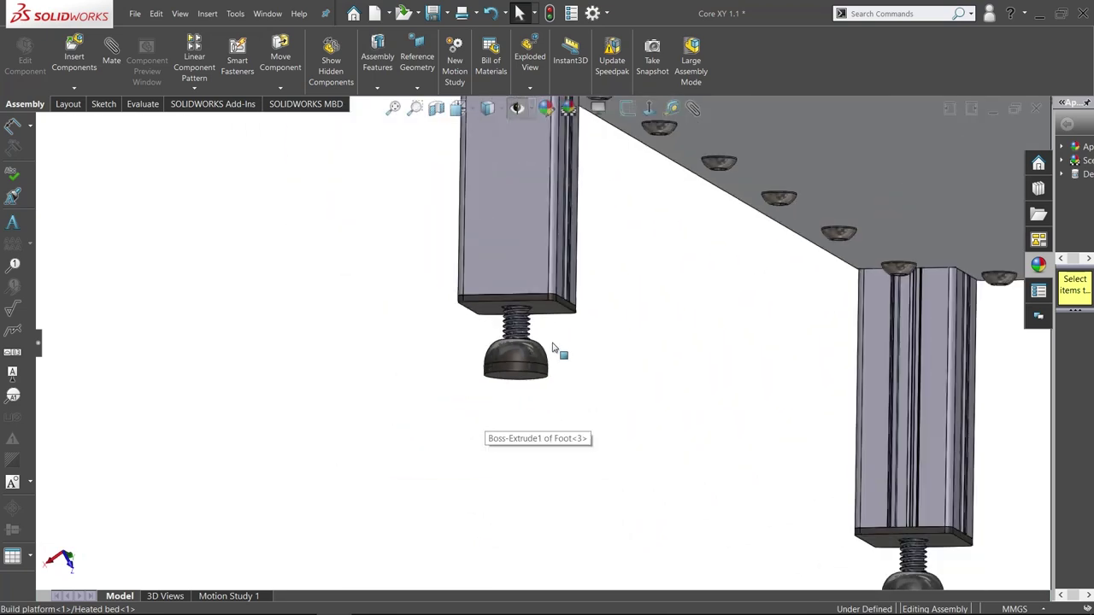
scroll(552, 348, "up", 6)
scroll(581, 346, "down", 2)
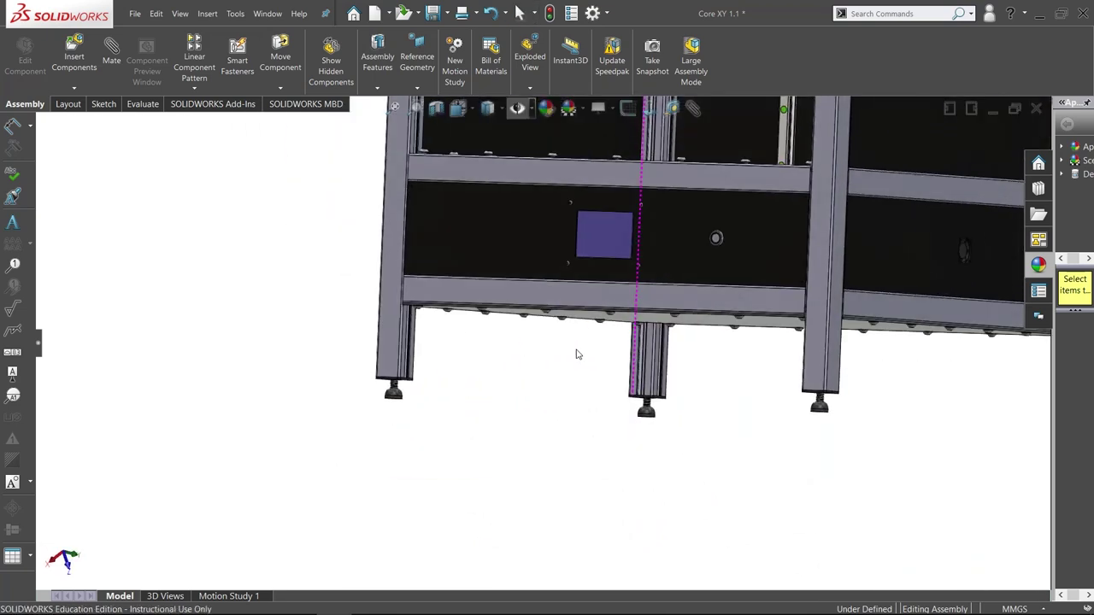
scroll(610, 403, "up", 4)
scroll(654, 364, "down", 6)
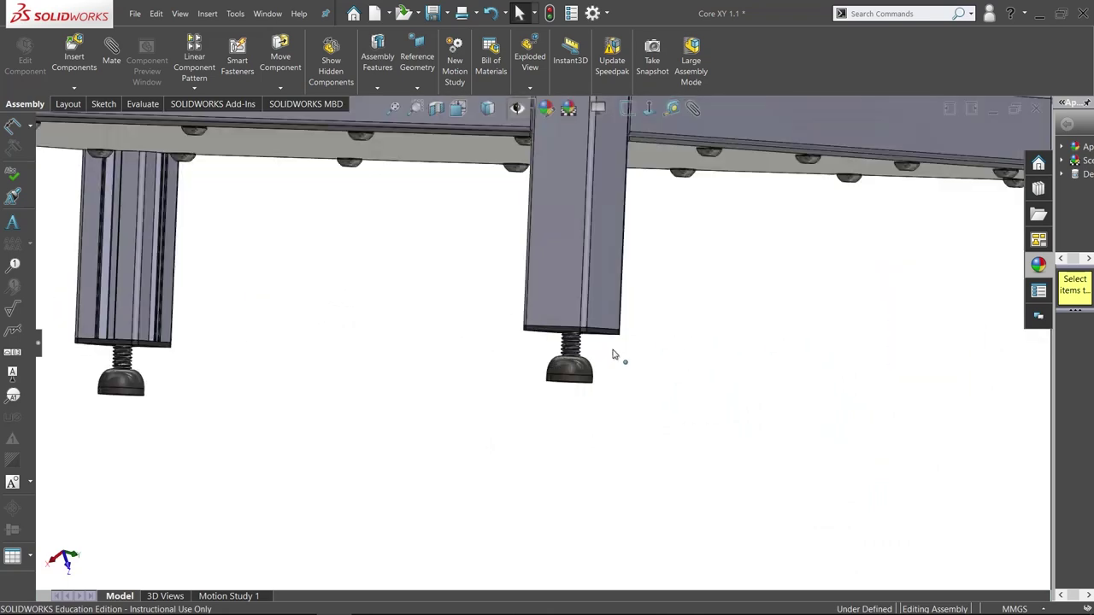
mouse_move(636, 376)
middle_mouse_down()
mouse_move(593, 373)
mouse_move(623, 344)
mouse_move(646, 362)
mouse_move(637, 373)
middle_mouse_up()
scroll(628, 389, "up", 4)
scroll(586, 367, "up", 4)
scroll(565, 346, "down", 5)
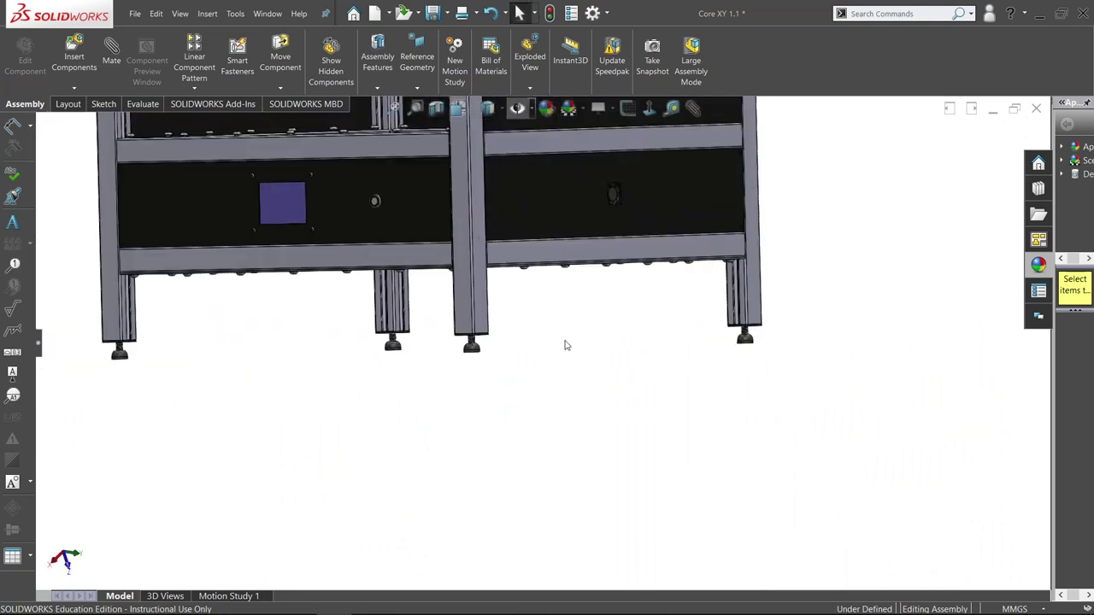
scroll(472, 364, "down", 8)
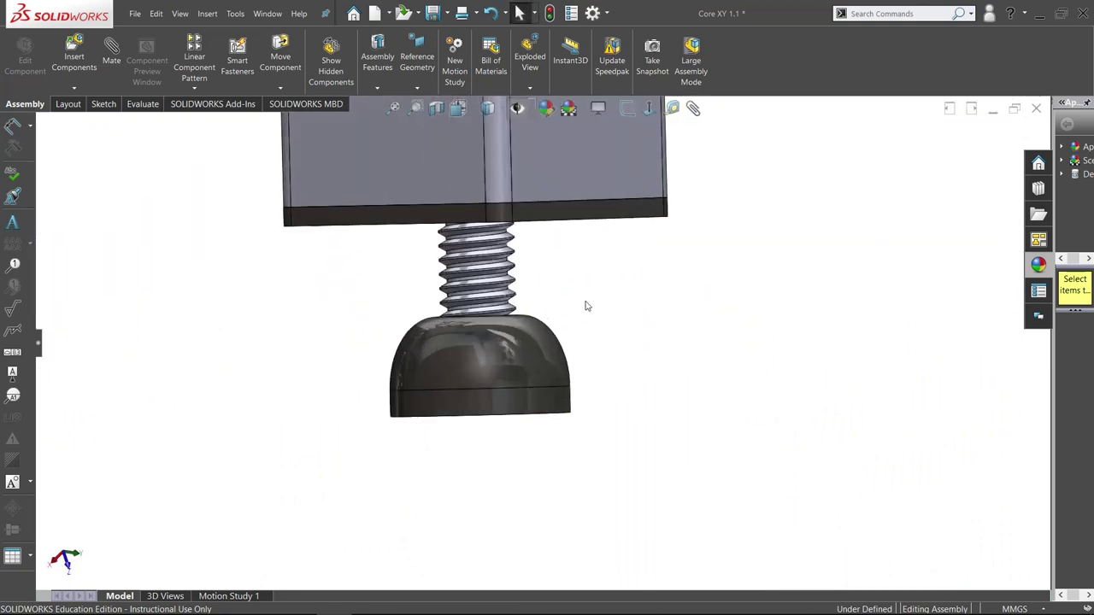
scroll(581, 312, "down", 5)
scroll(471, 459, "up", 5)
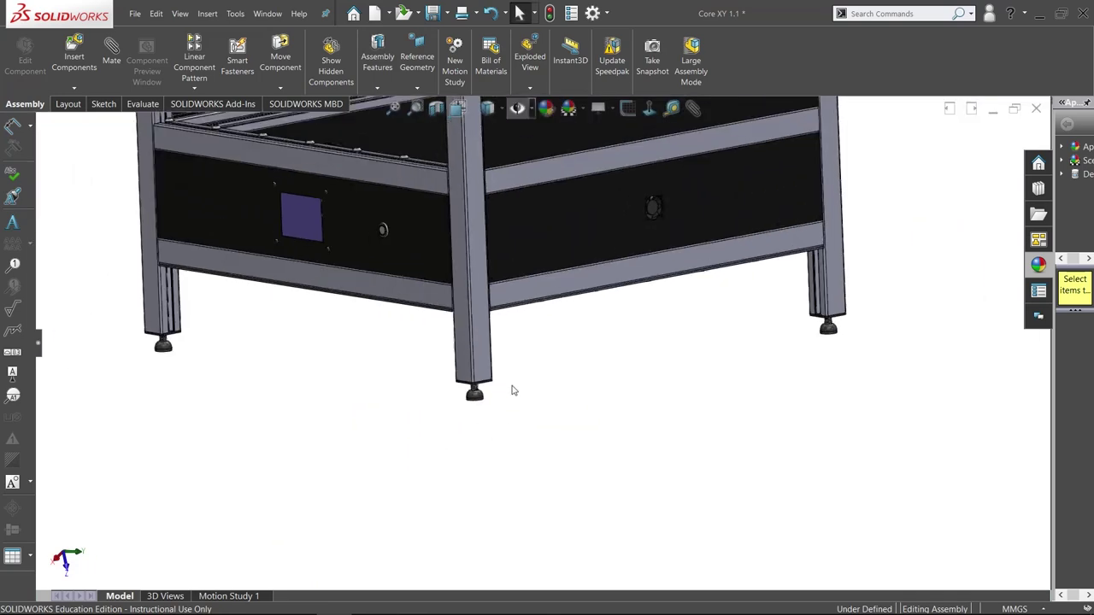
scroll(417, 367, "down", 6)
scroll(479, 434, "down", 3)
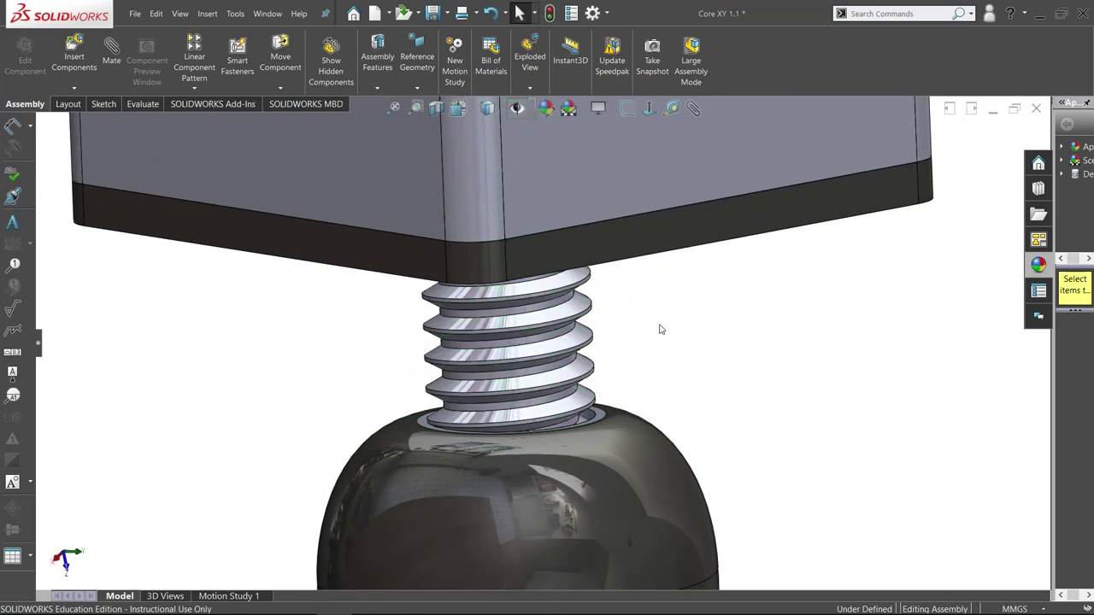
scroll(647, 378, "down", 5)
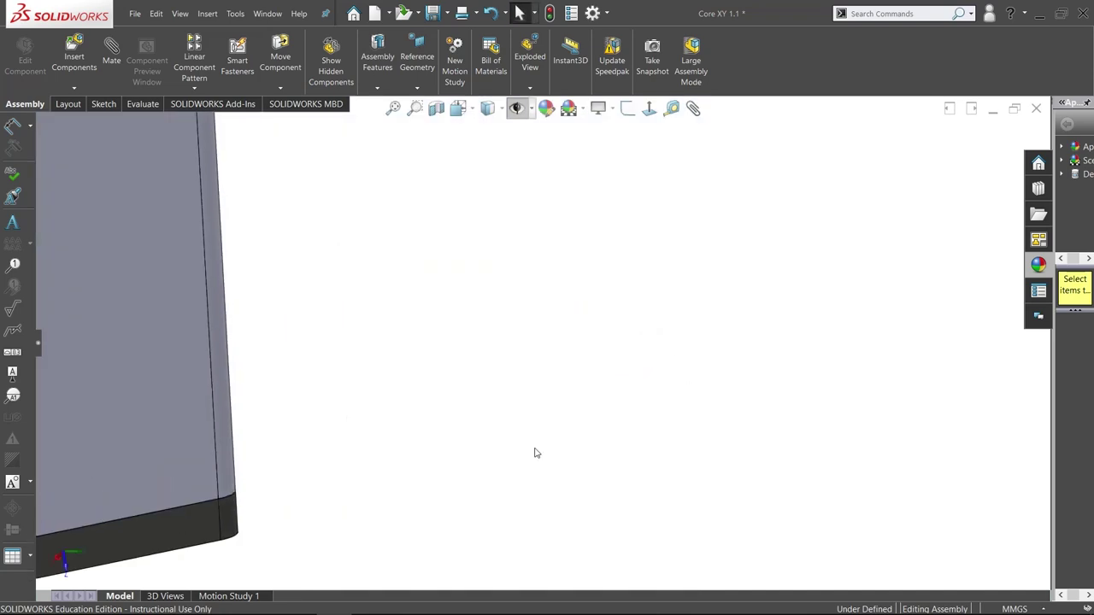
scroll(429, 498, "up", 8)
scroll(461, 401, "down", 2)
scroll(461, 402, "down", 2)
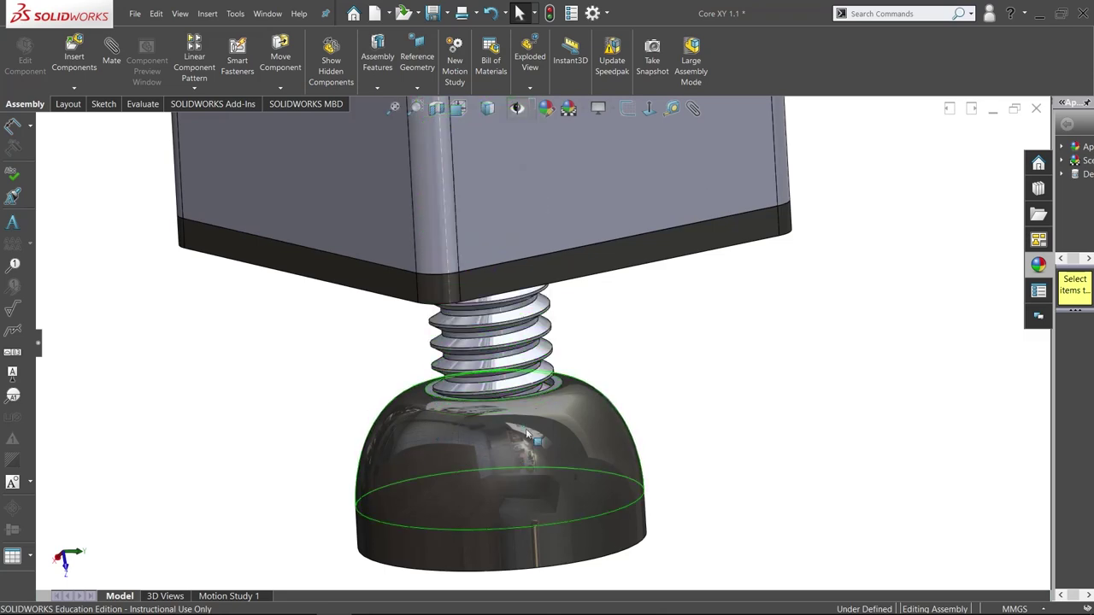
scroll(495, 423, "up", 1)
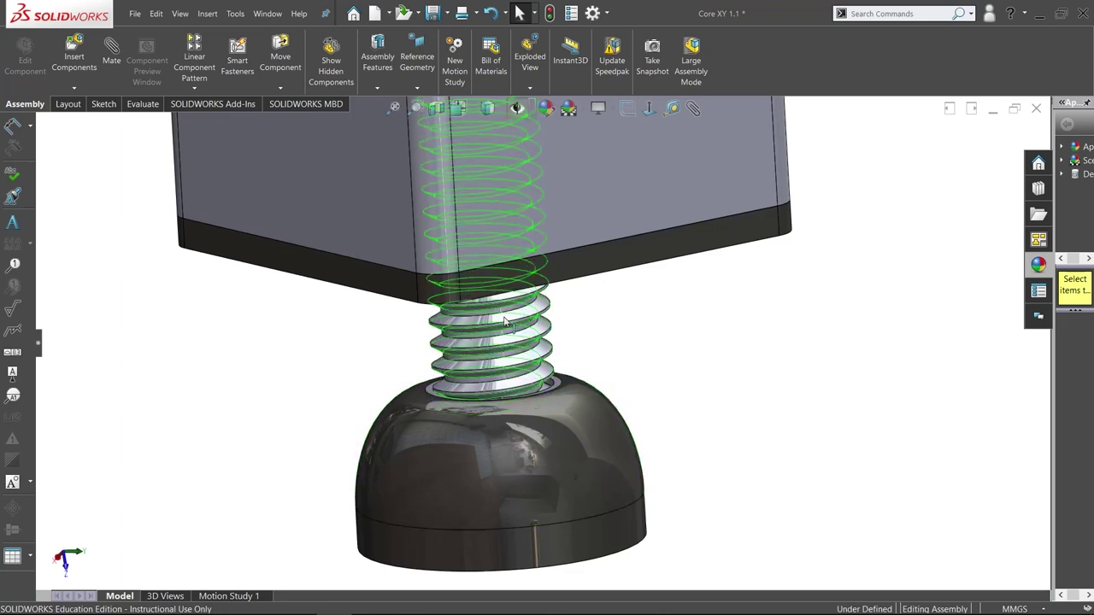
scroll(509, 394, "up", 4)
scroll(521, 367, "up", 5)
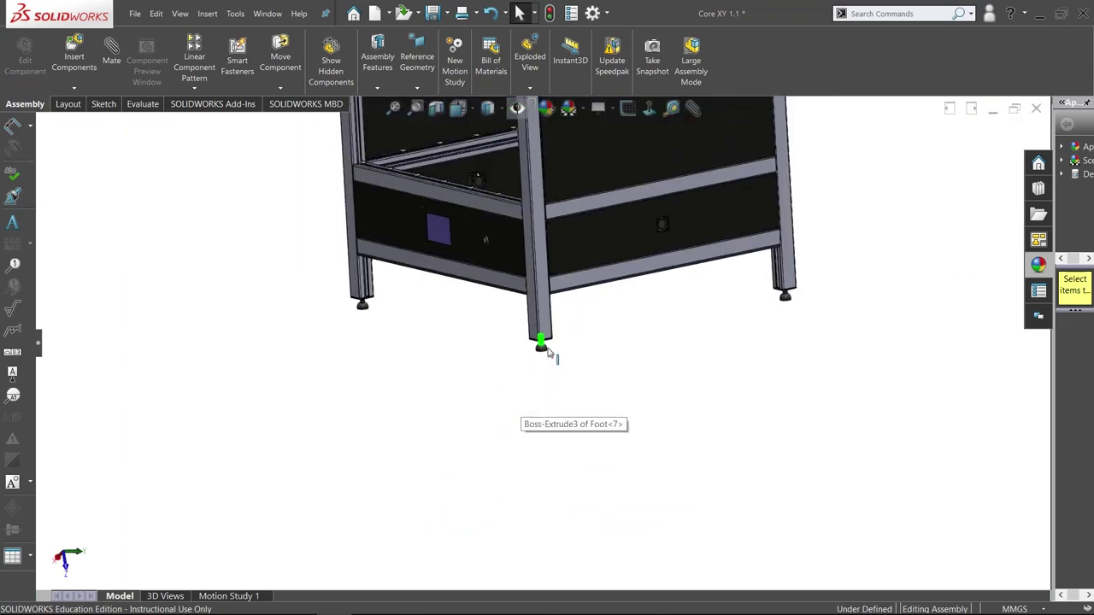
scroll(552, 344, "down", 4)
scroll(538, 403, "up", 3)
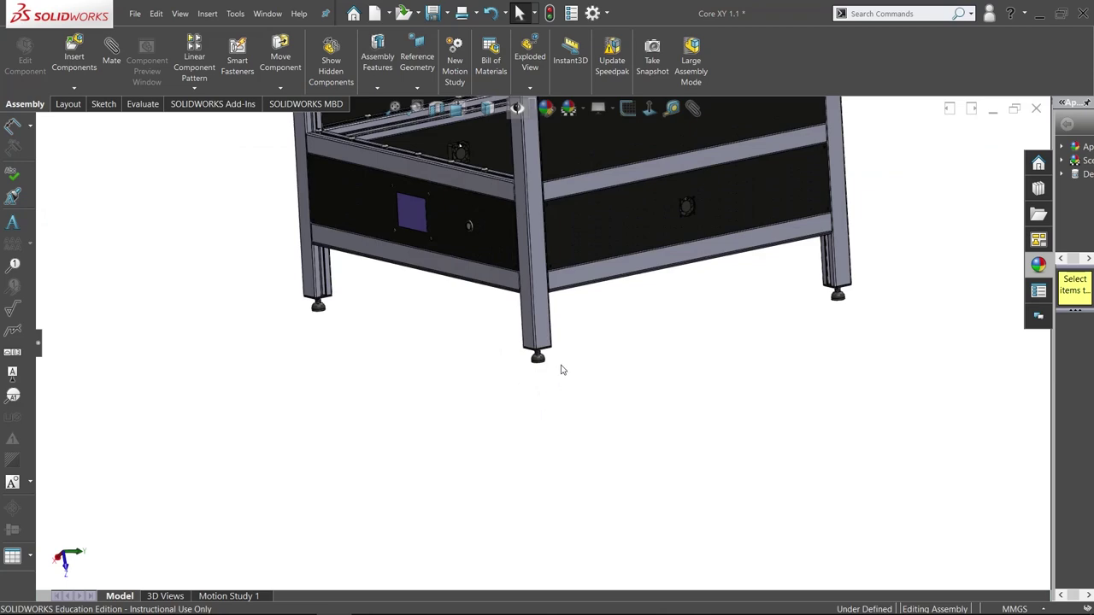
scroll(562, 369, "up", 5)
- Orbit to an isometric angle looking down on the gantry and bed
scroll(553, 301, "down", 4)
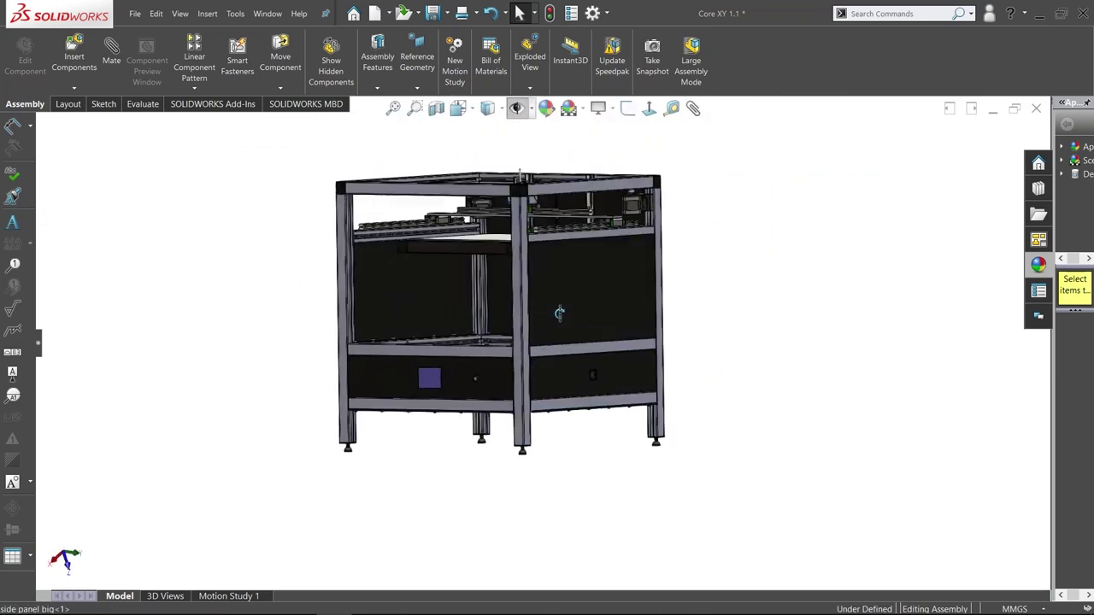
middle_click_drag(559, 313, 607, 350)
scroll(574, 356, "up", 5)
scroll(535, 311, "down", 1)
scroll(537, 315, "down", 8)
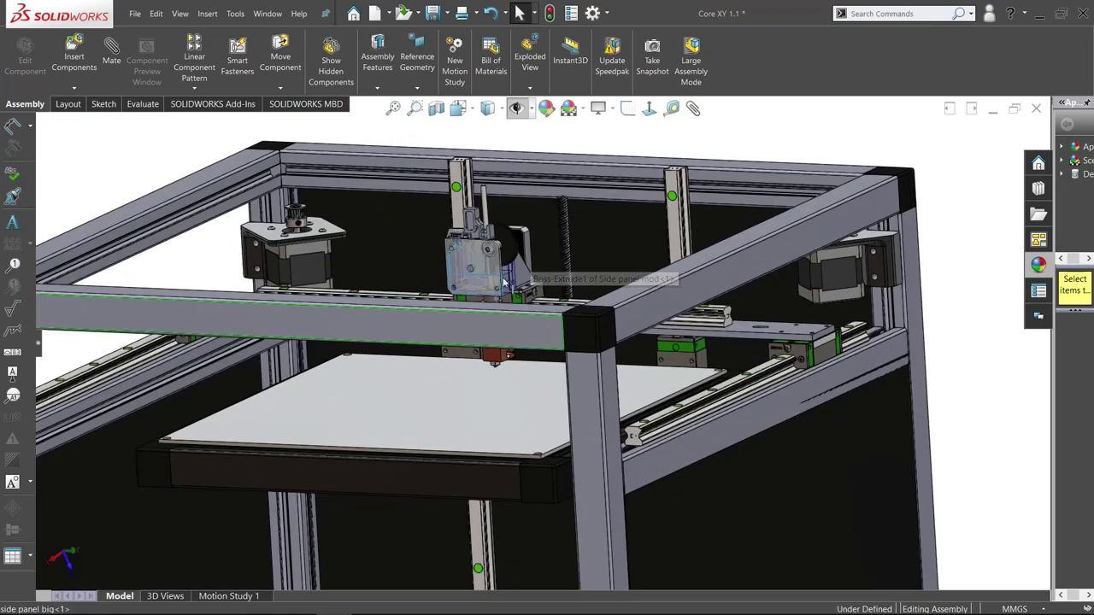
middle_click_drag(504, 282, 496, 258)
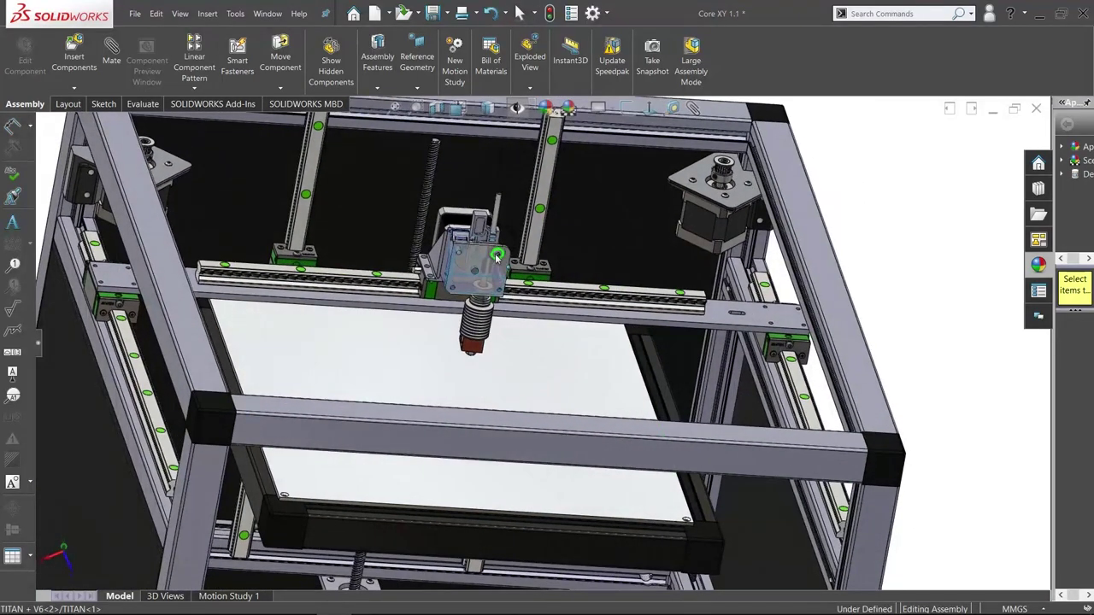
scroll(496, 258, "down", 3)
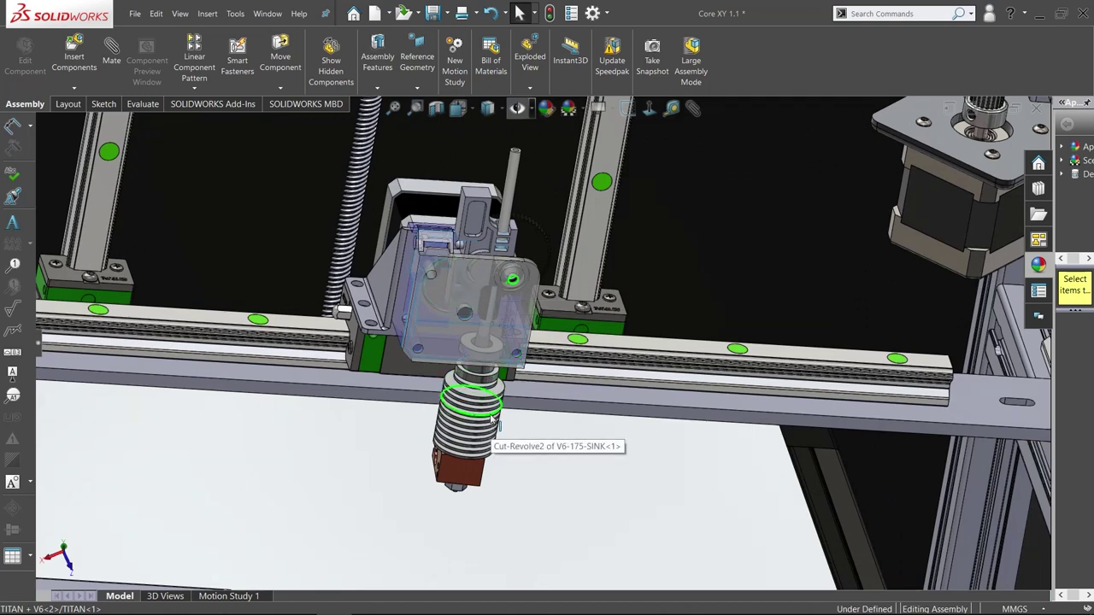
- Zoom in on the TITAN extruder and E3D hotend from above, then back out to the frame
scroll(491, 419, "up", 10)
middle_click_drag(492, 419, 496, 453)
middle_click_drag(511, 327, 515, 342)
scroll(515, 333, "down", 8)
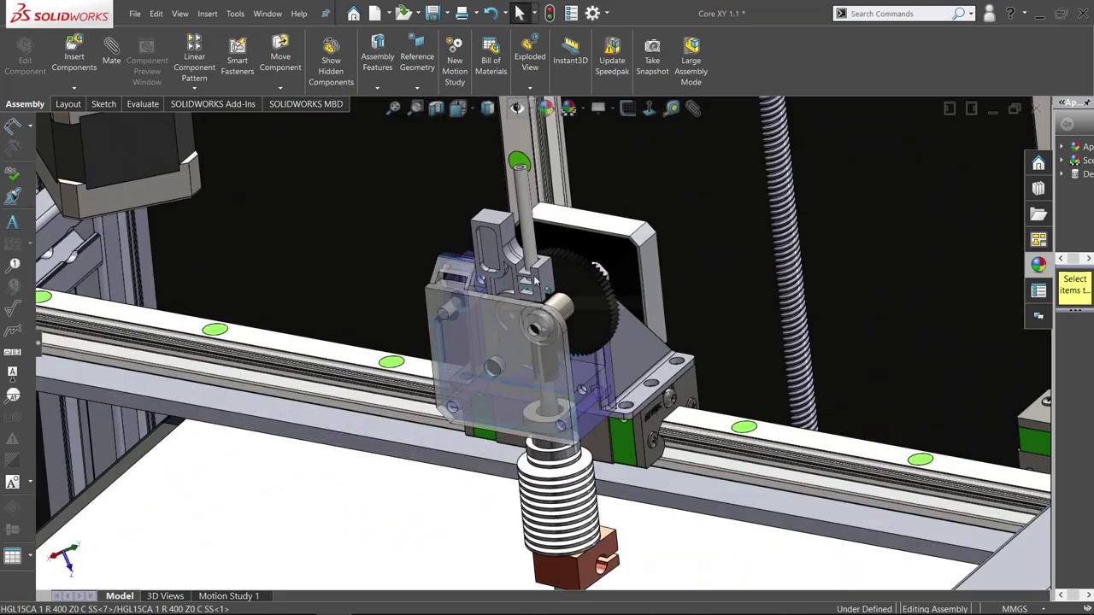
scroll(523, 325, "up", 8)
scroll(528, 265, "down", 6)
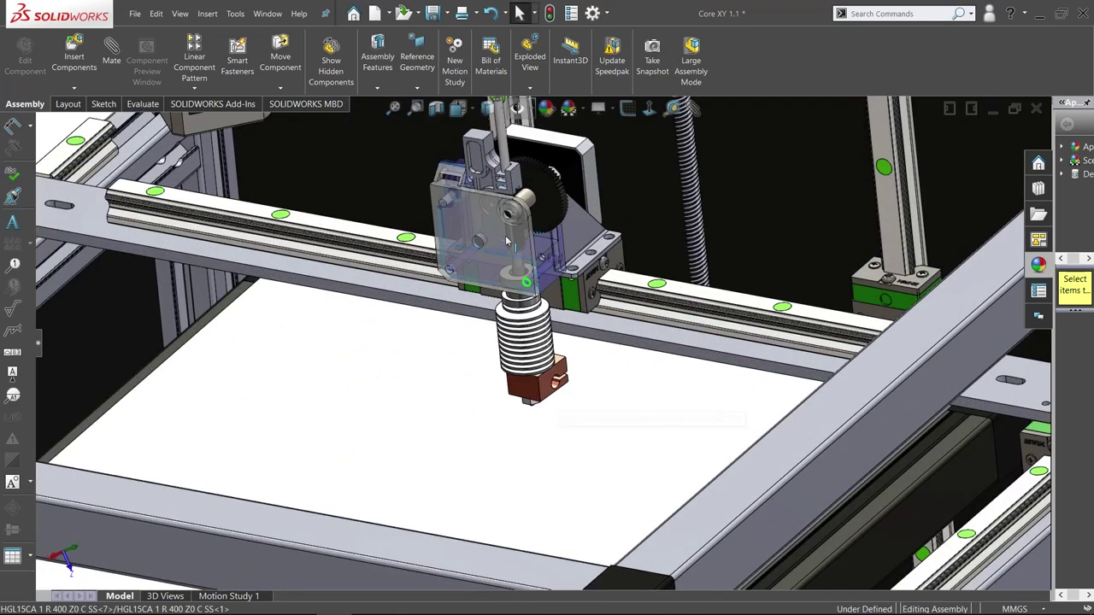
scroll(528, 261, "up", 6)
scroll(529, 261, "down", 3)
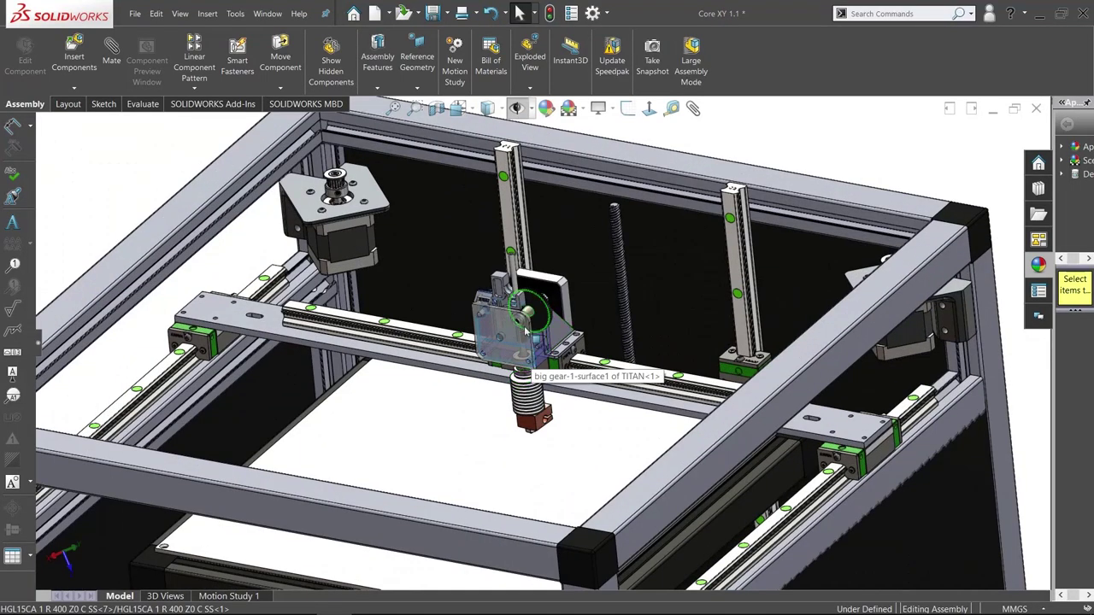
scroll(517, 326, "down", 2)
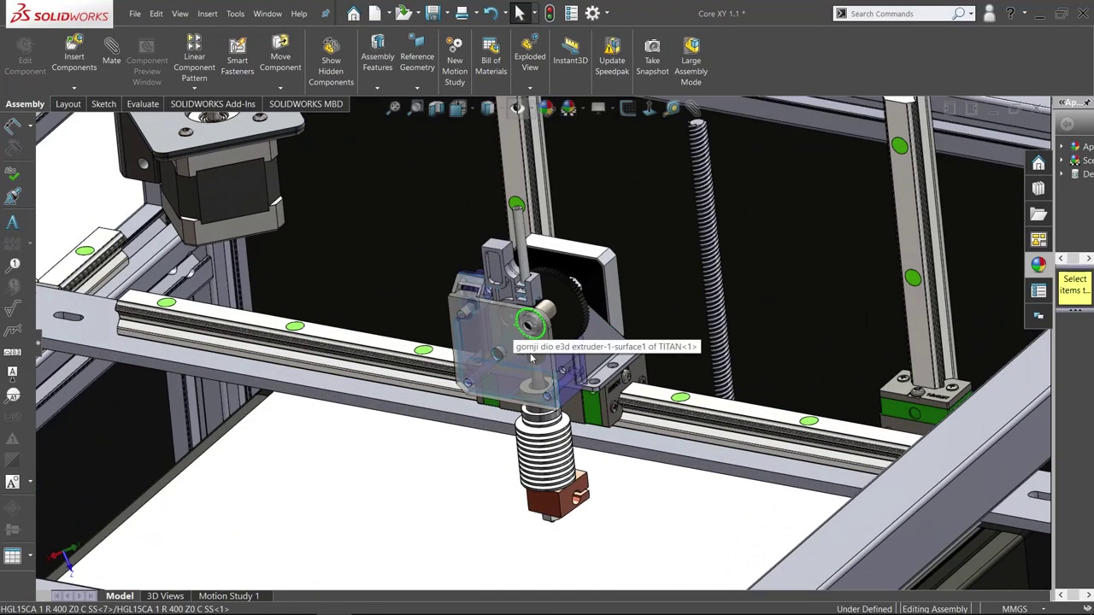
scroll(534, 350, "up", 5)
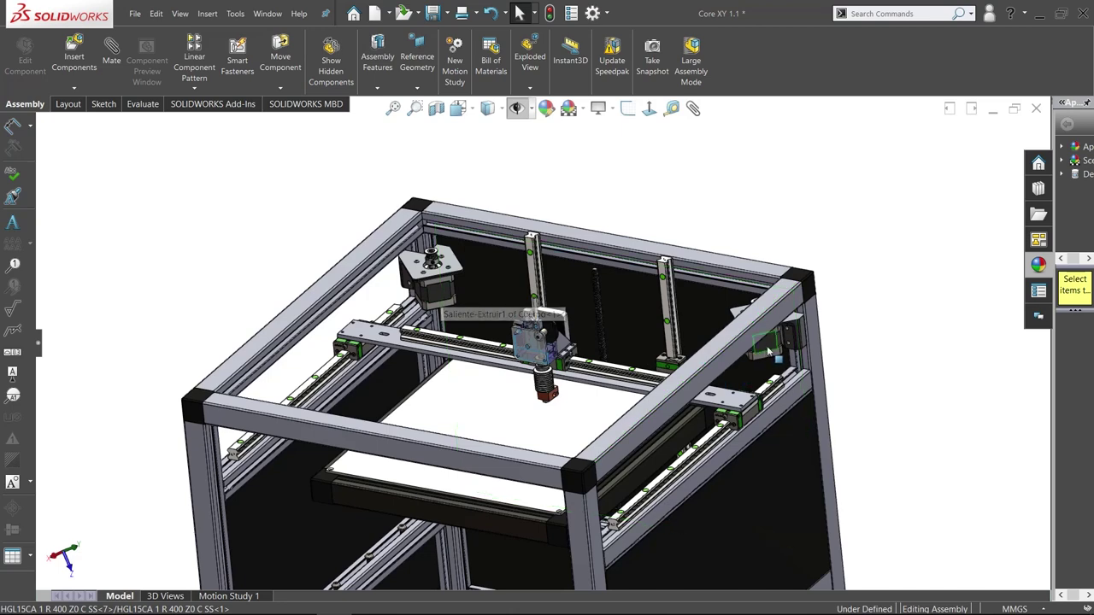
- Zoom toward the MKS_TFT28 display and power supply, then orbit to a low front angle
scroll(523, 436, "up", 5)
scroll(524, 441, "down", 4)
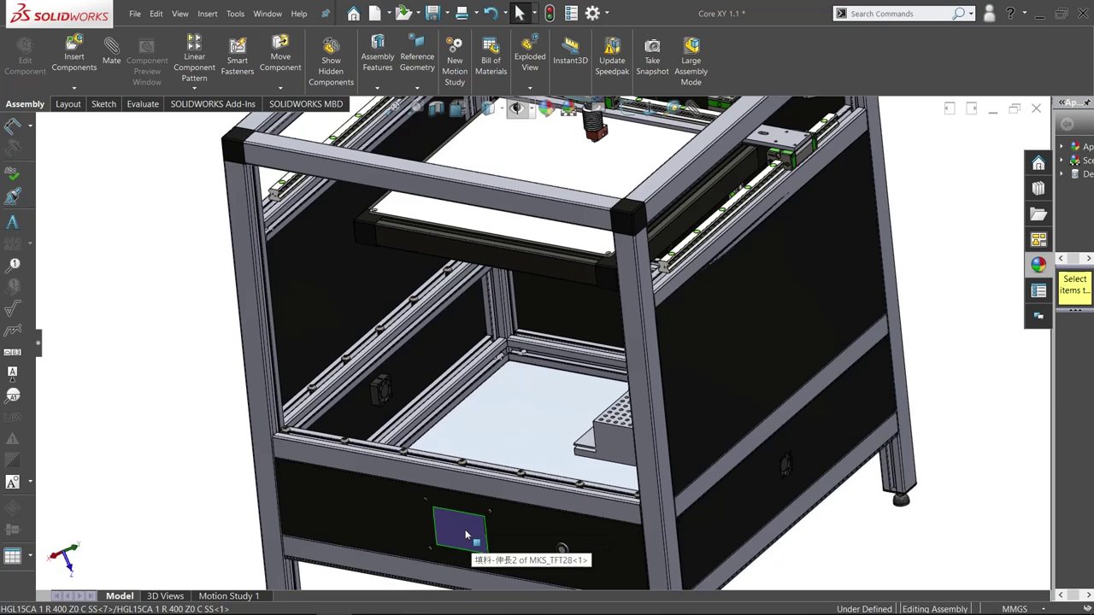
scroll(547, 385, "up", 5)
scroll(547, 353, "down", 5)
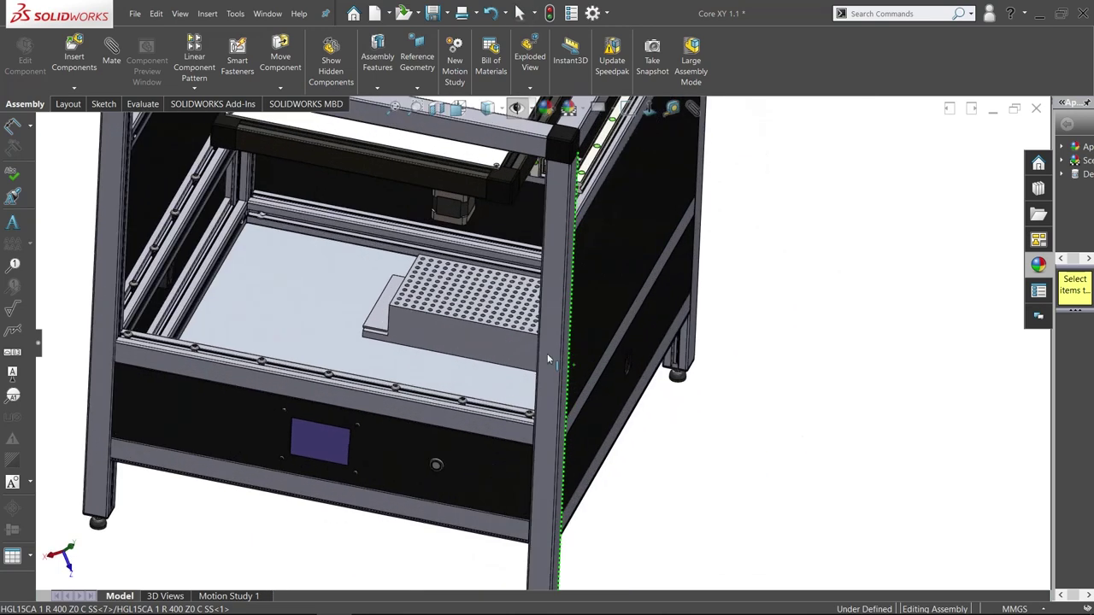
middle_click_drag(488, 325, 503, 208)
- Orbit over the top and bed, select the 600 mm vertical corner beam, then orbit lower
scroll(538, 316, "up", 8)
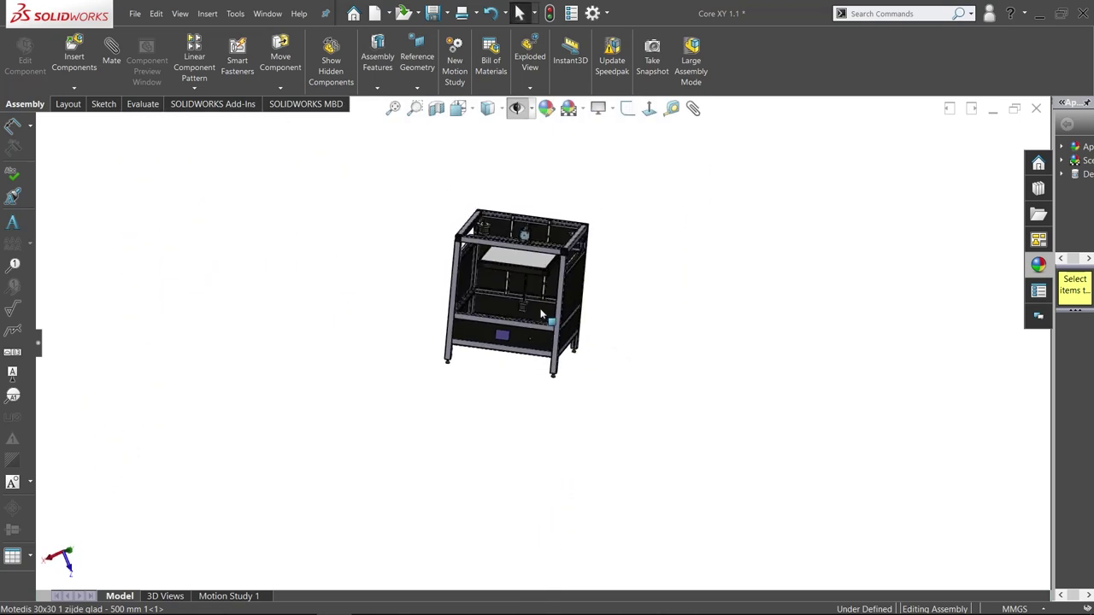
middle_click_drag(540, 315, 549, 352)
scroll(557, 306, "down", 5)
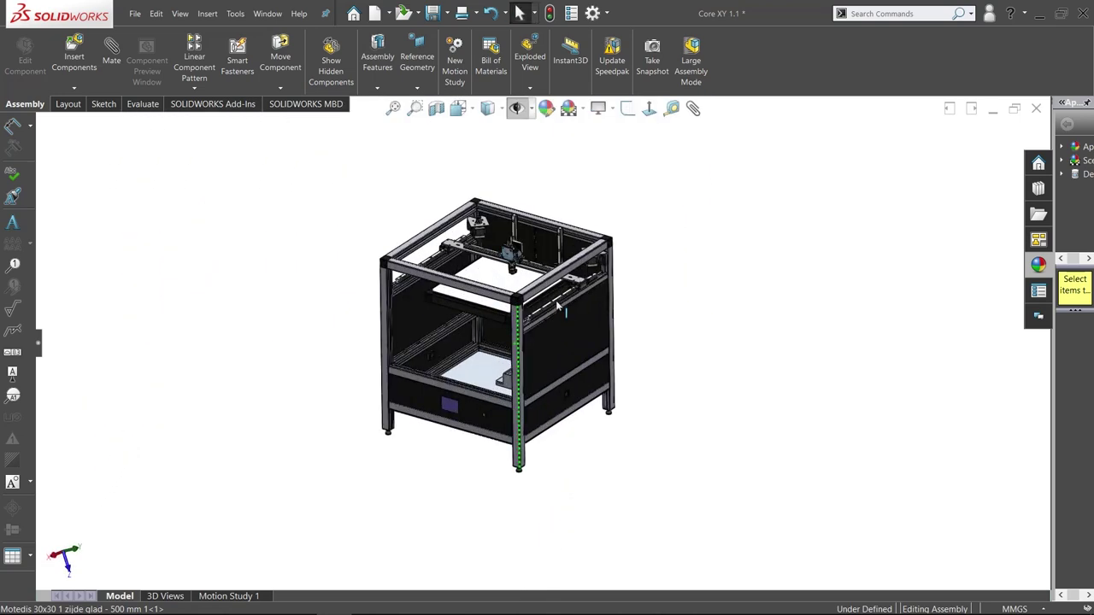
left_click(517, 333)
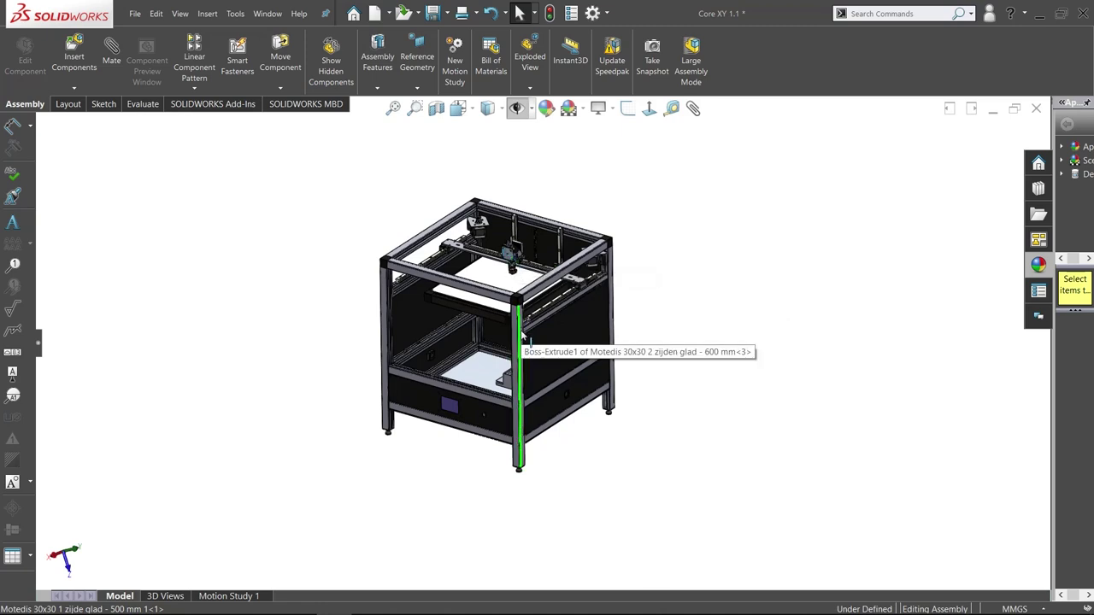
middle_click_drag(571, 383, 601, 384)
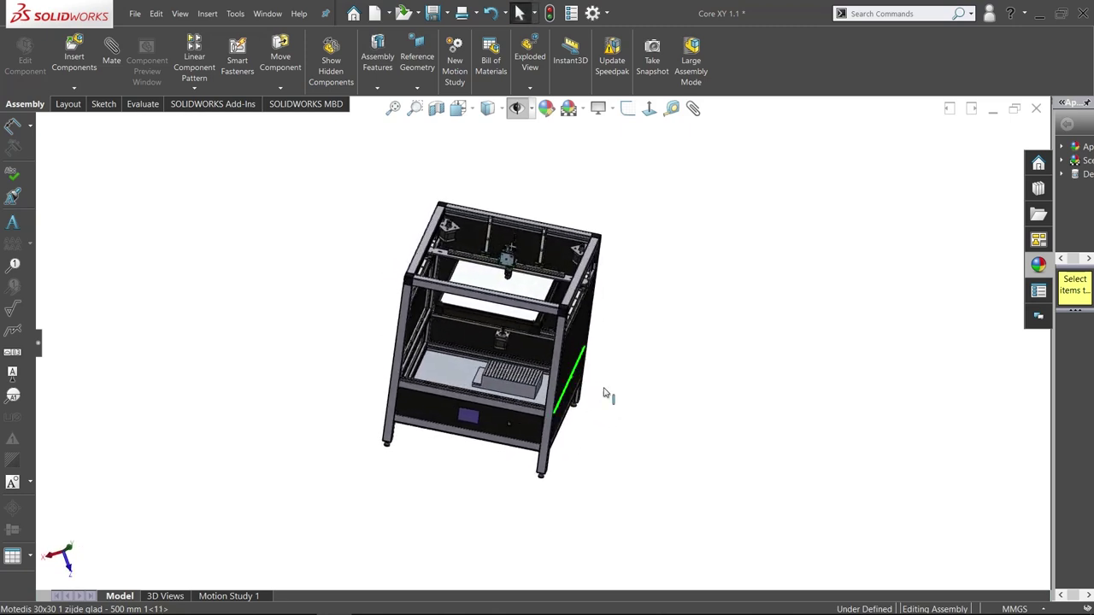
- Zoom in for a close look at a corner stepper motor
scroll(604, 393, "up", 3)
scroll(606, 395, "down", 8)
scroll(481, 421, "up", 8)
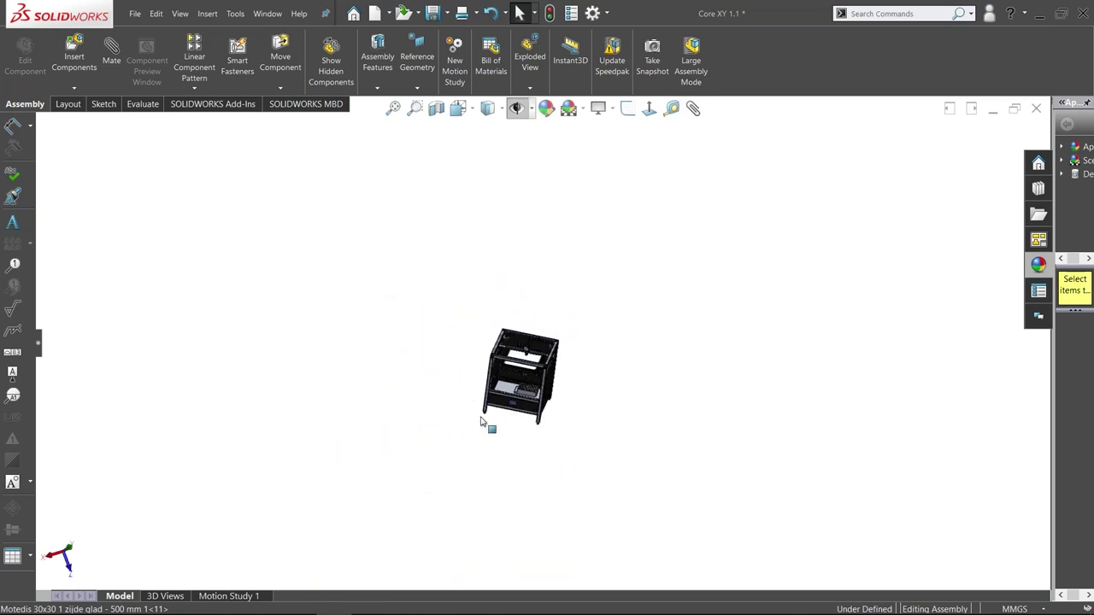
scroll(513, 427, "down", 3)
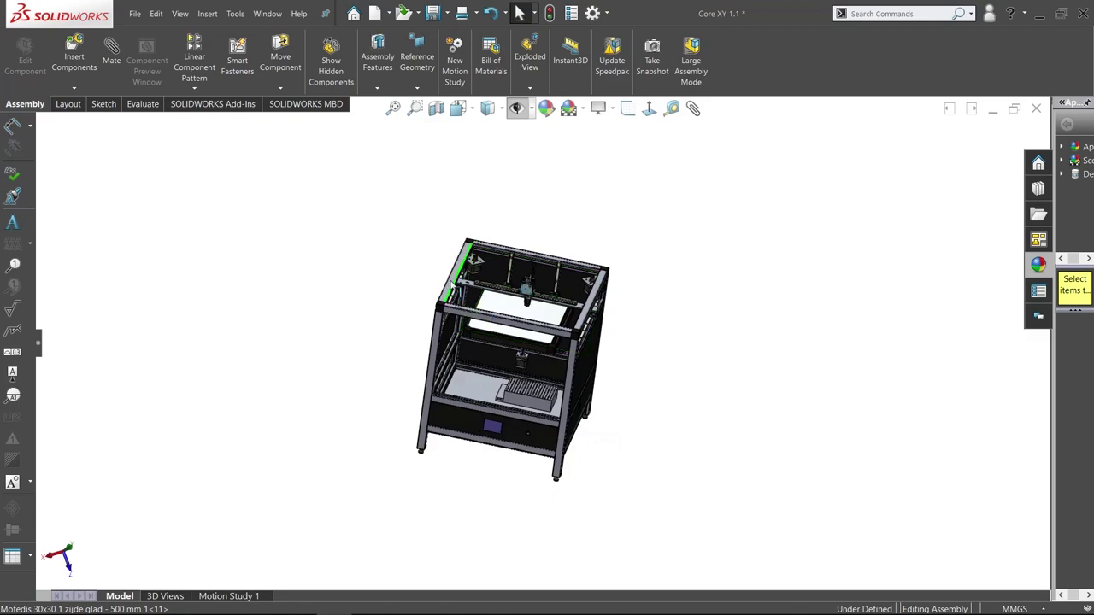
scroll(487, 291, "down", 5)
scroll(550, 438, "up", 5)
scroll(551, 449, "down", 5)
scroll(429, 284, "down", 5)
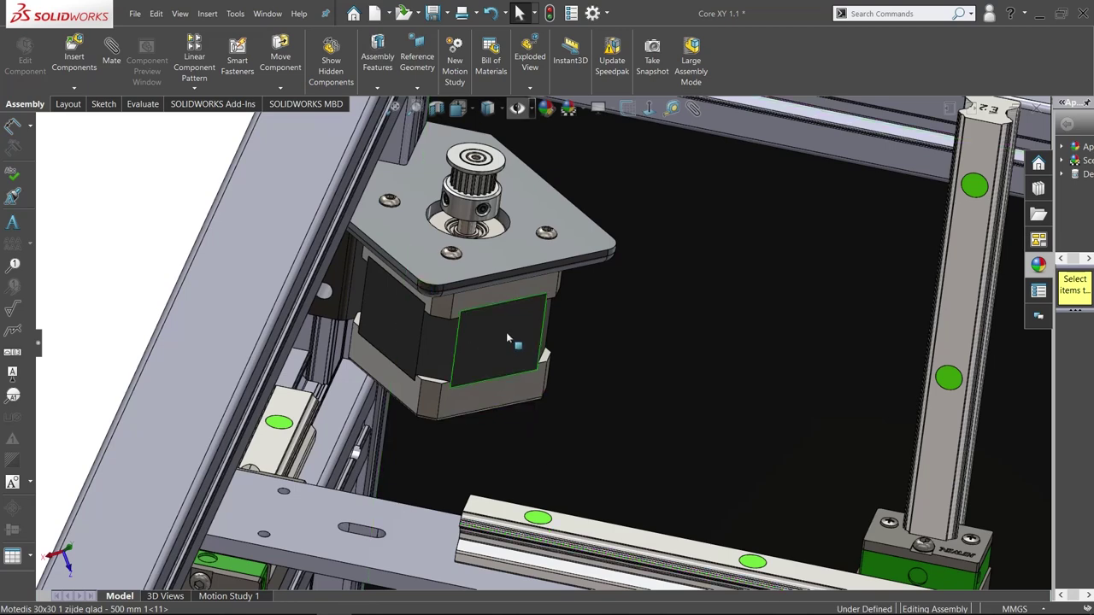
scroll(538, 470, "up", 8)
scroll(602, 459, "down", 5)
scroll(601, 460, "up", 5)
- Orbit around to a front-elevated view of the whole printer
middle_click_drag(602, 445, 590, 424)
scroll(588, 420, "up", 5)
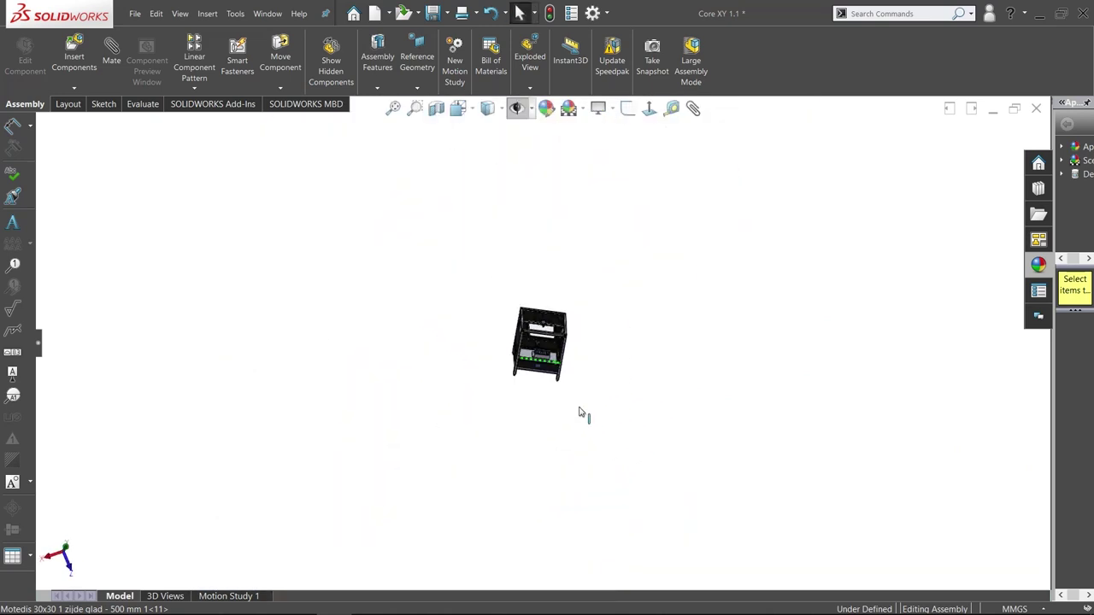
scroll(556, 389, "down", 6)
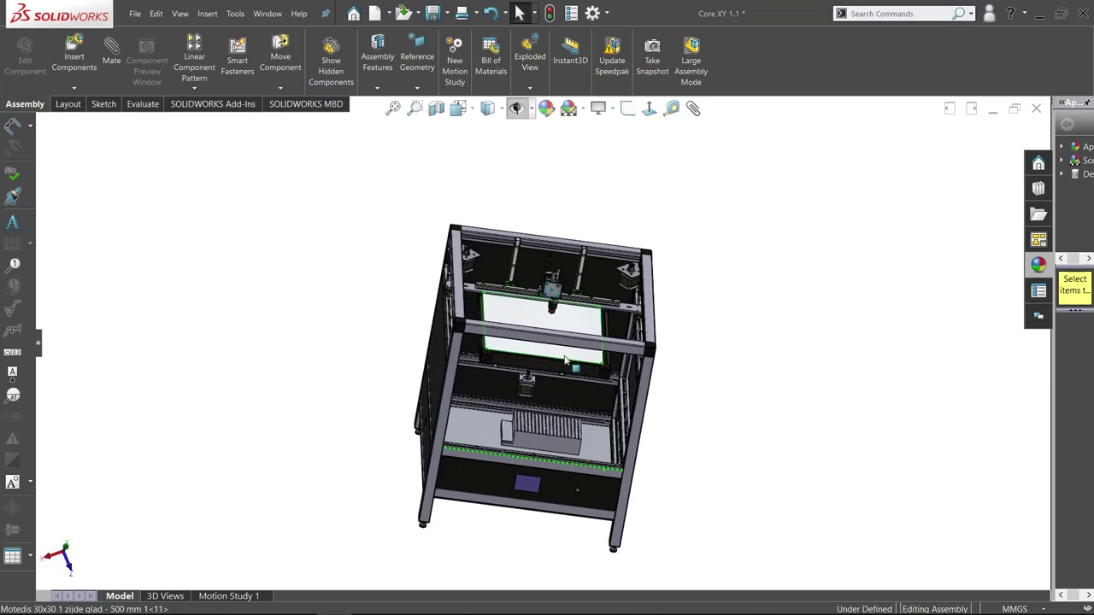
mouse_move(564, 360)
middle_mouse_down()
mouse_move(542, 315)
mouse_move(553, 364)
middle_mouse_up()
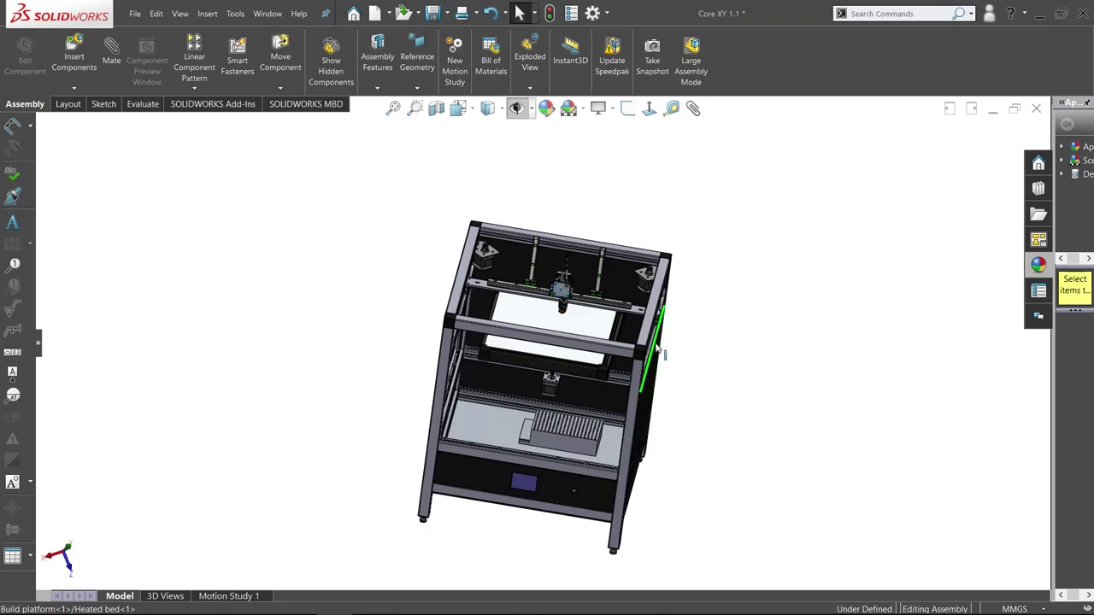
- Slide the power supply left and forward across the bottom plate, then deselect it
middle_click_drag(686, 330, 672, 313)
scroll(573, 409, "up", 4)
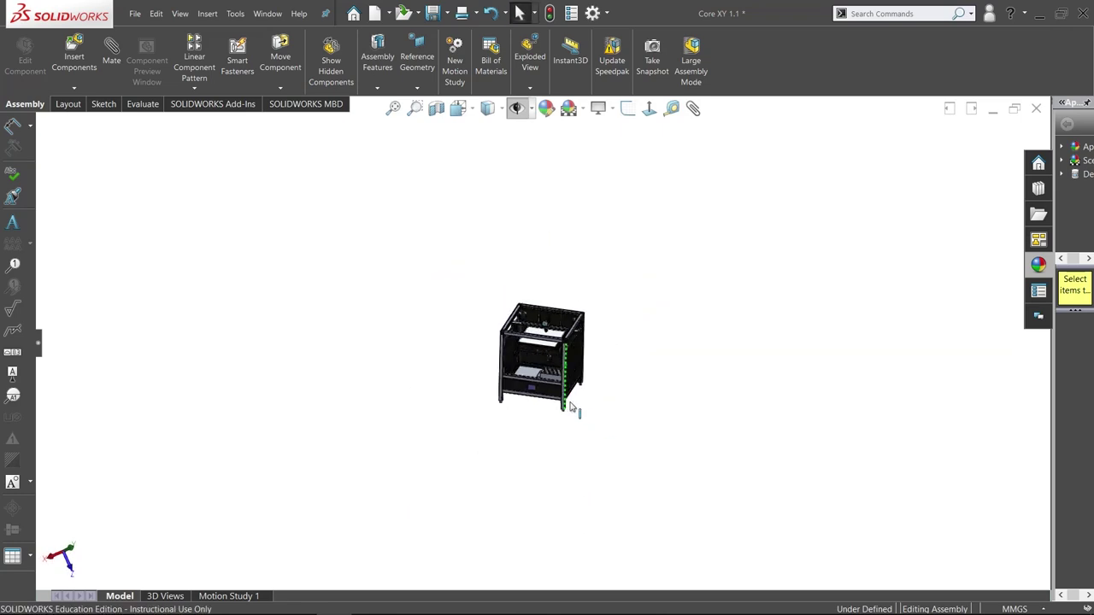
scroll(571, 406, "down", 5)
scroll(504, 323, "down", 3)
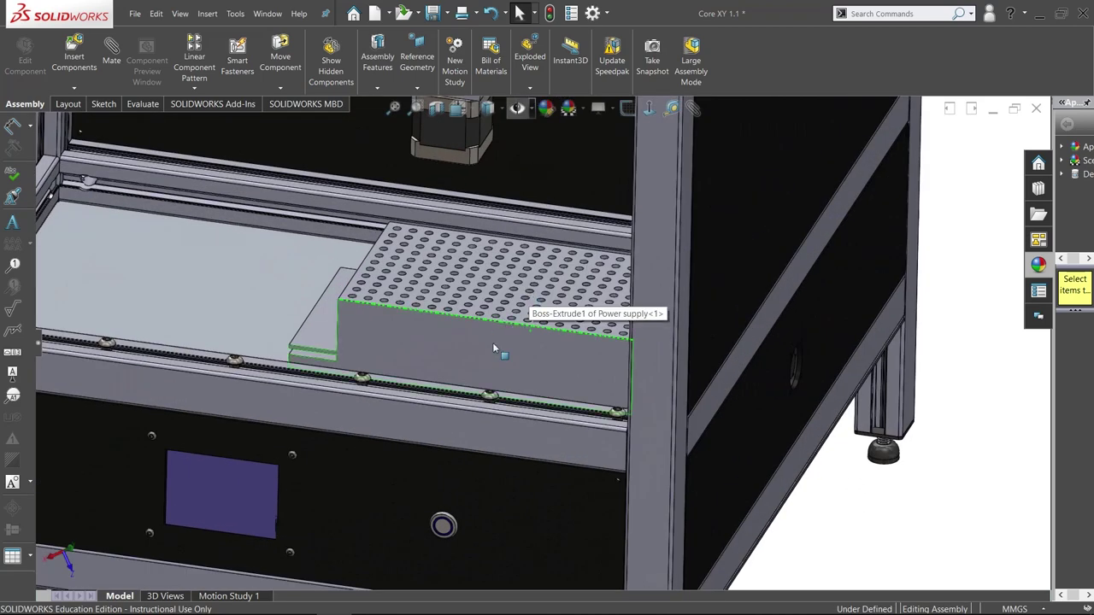
left_click_drag(493, 346, 293, 375)
scroll(365, 382, "up", 6)
mouse_move(701, 384)
middle_mouse_down()
mouse_move(685, 369)
mouse_move(693, 379)
middle_mouse_up()
left_click(698, 372)
- Orbit and zoom to a more frontal view of the printer
scroll(647, 347, "up", 5)
scroll(570, 345, "down", 4)
scroll(570, 344, "down", 3)
scroll(539, 340, "up", 6)
scroll(530, 338, "down", 3)
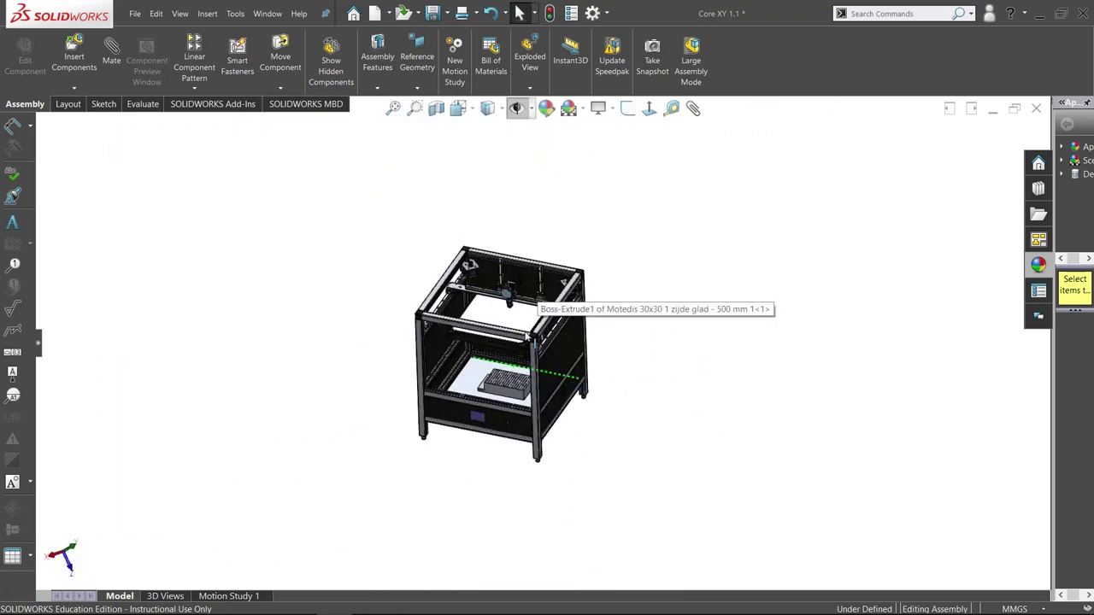
middle_click_drag(548, 373, 574, 384)
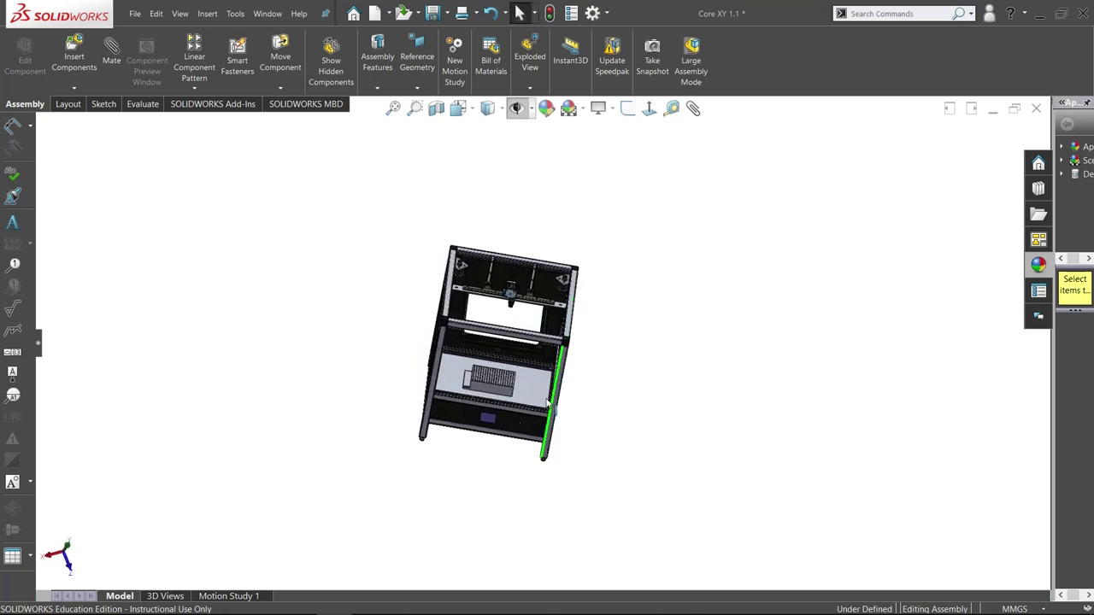
scroll(551, 398, "up", 5)
scroll(547, 376, "down", 6)
scroll(541, 343, "up", 4)
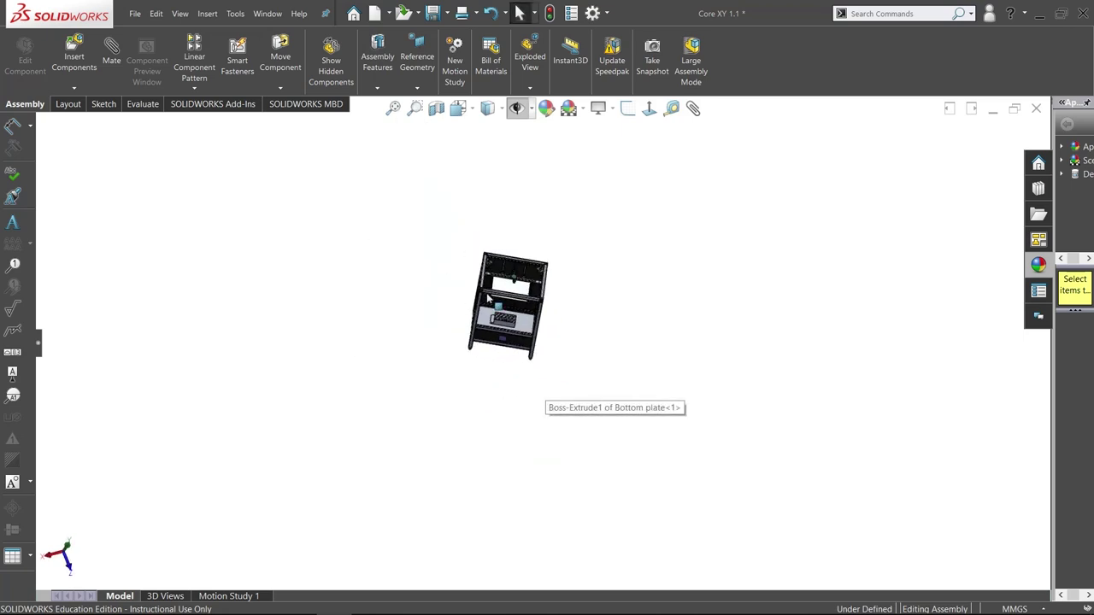
scroll(487, 297, "down", 4)
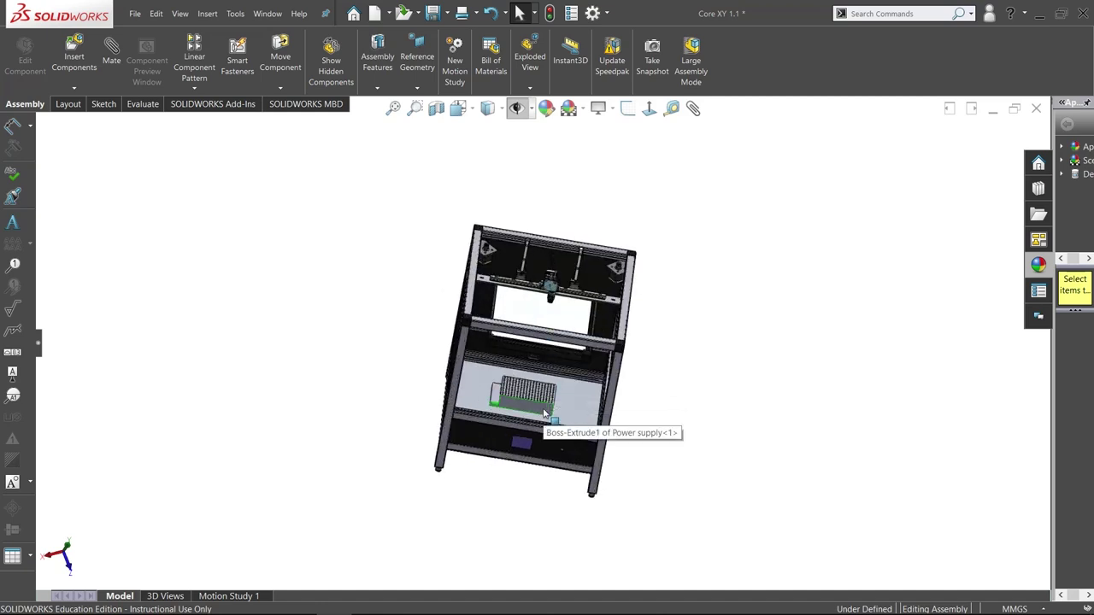
- Snap to the Isometric view and orbit to show the printer's right side
key("ctrl+7")
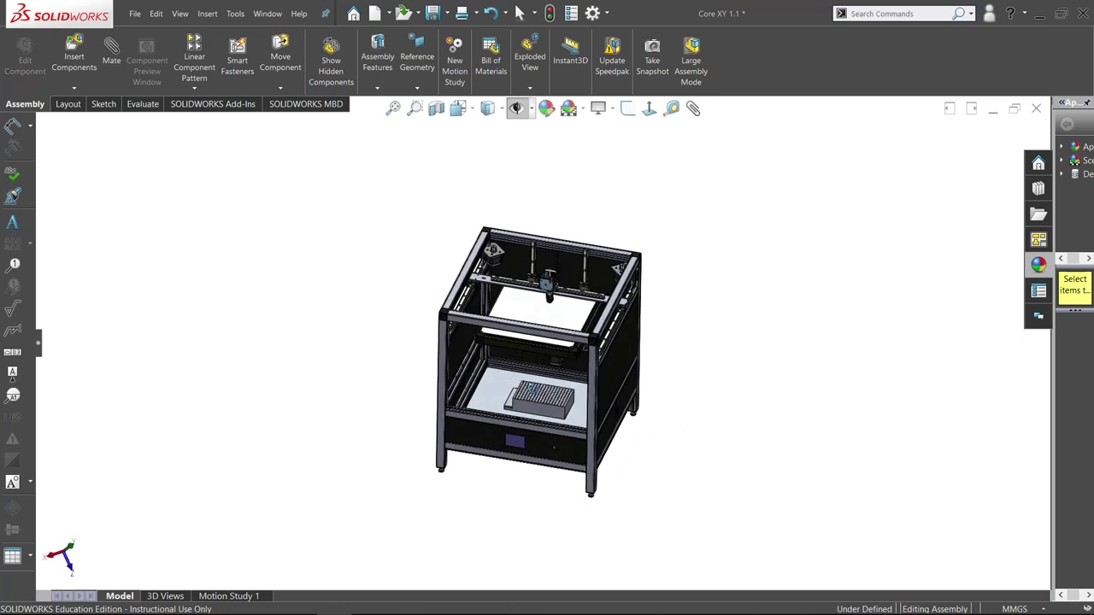
scroll(536, 409, "up", 5)
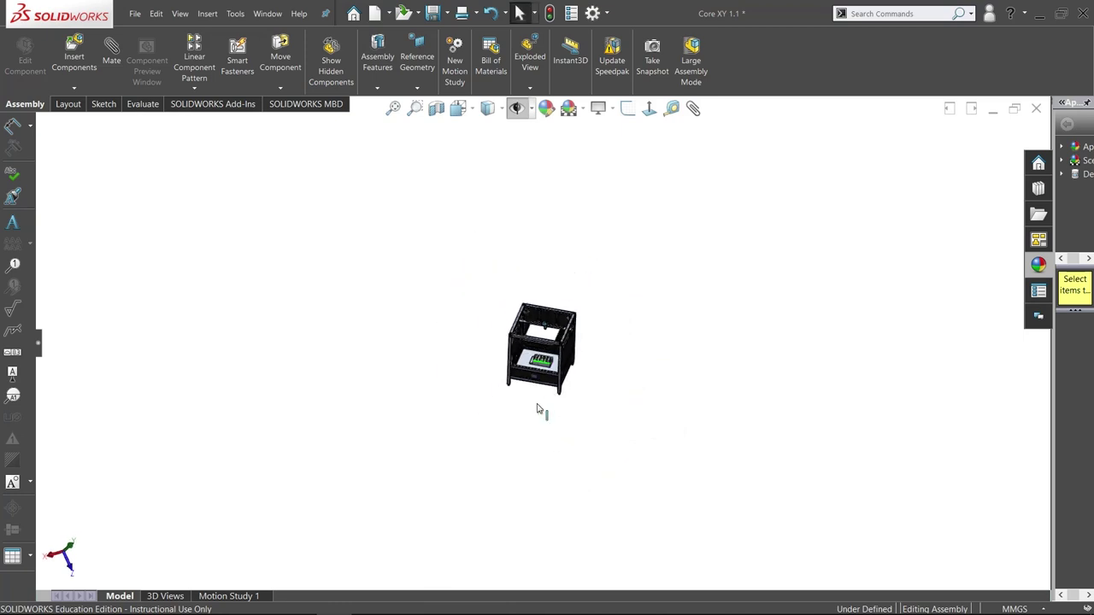
scroll(543, 368, "down", 5)
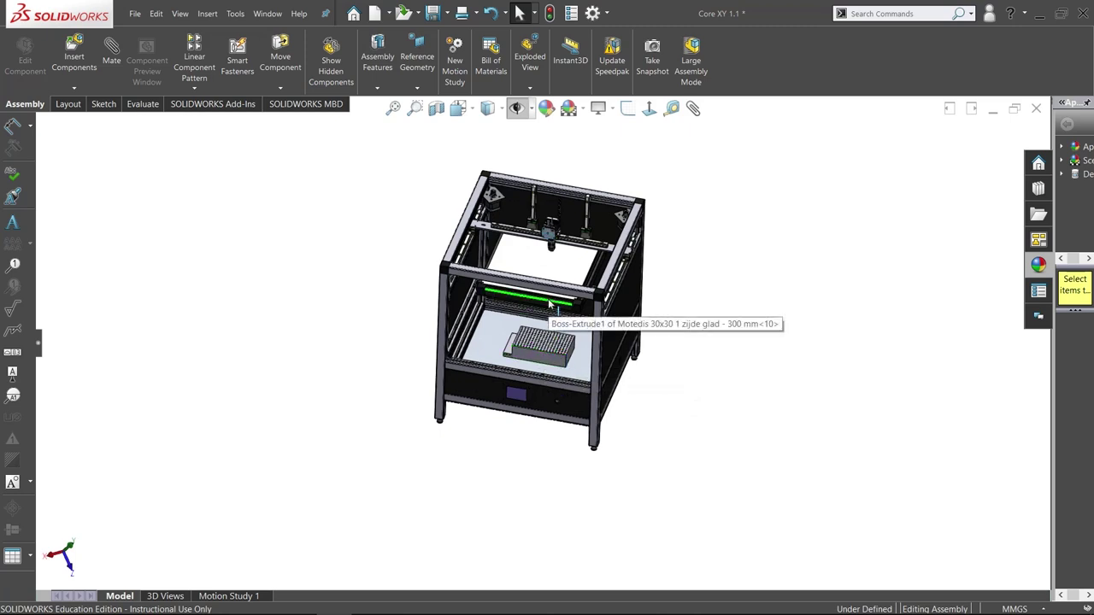
middle_click_drag(550, 305, 574, 270)
scroll(574, 269, "down", 3)
scroll(505, 389, "down", 1)
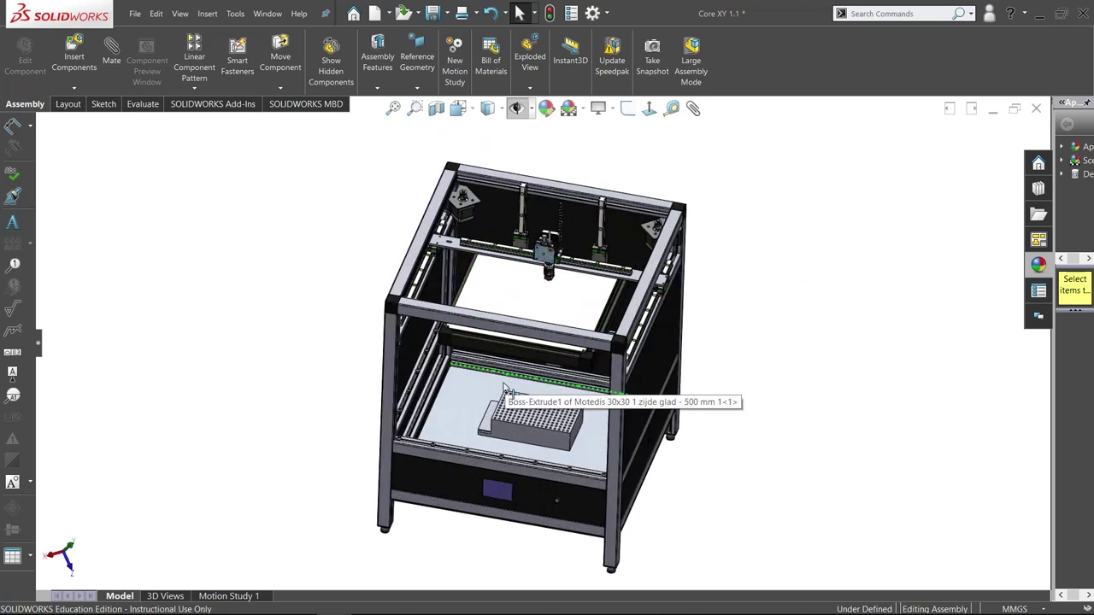